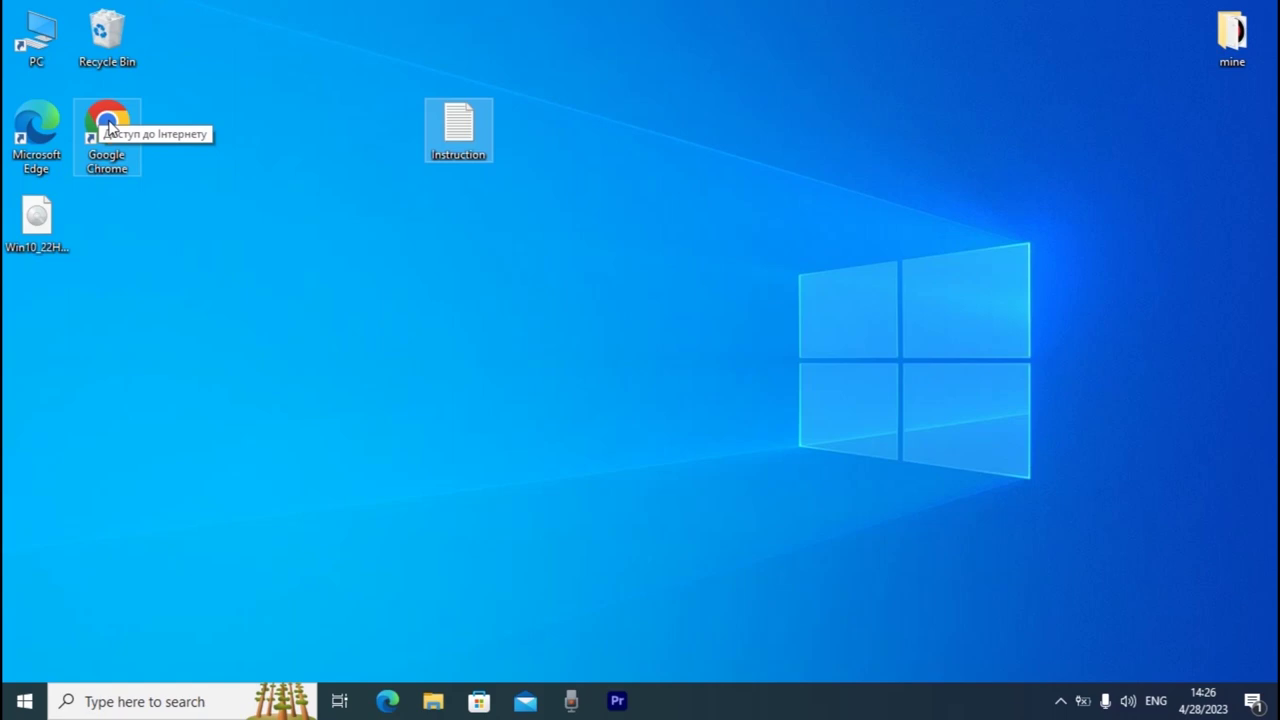
Open Google Chrome and search the web for "rufus download"
double_click(108, 128)
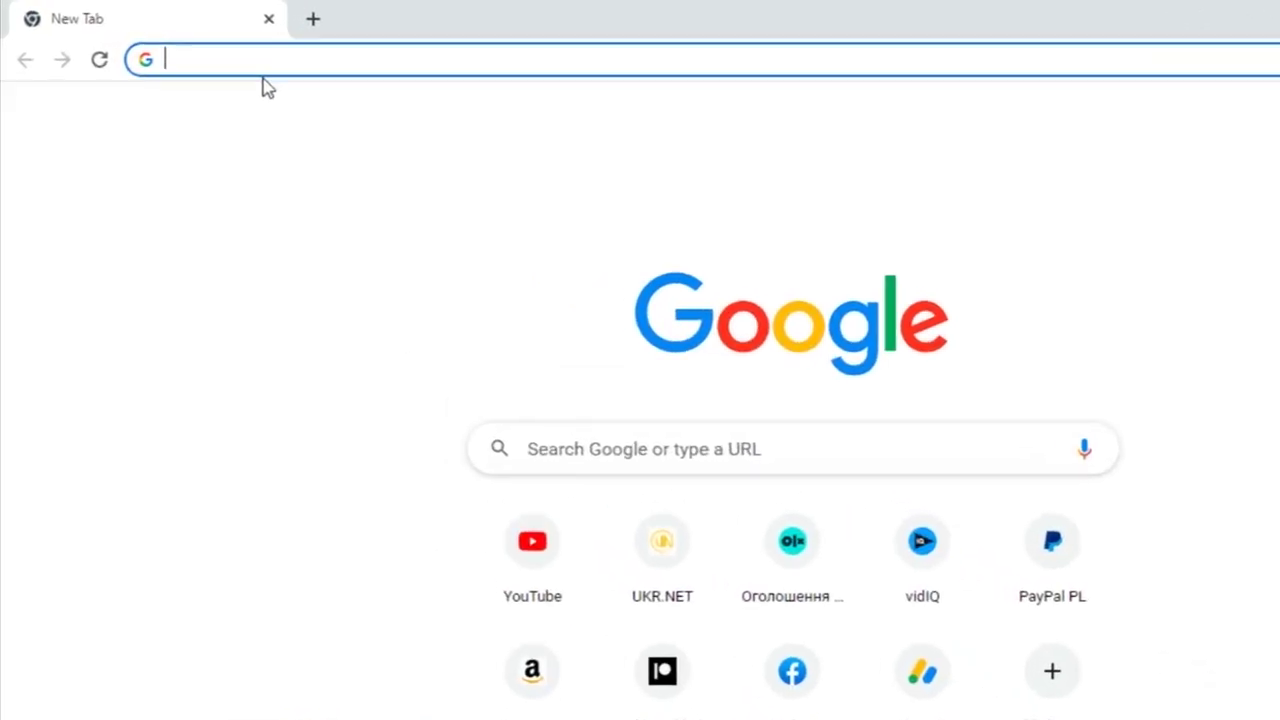
text(rufus do)
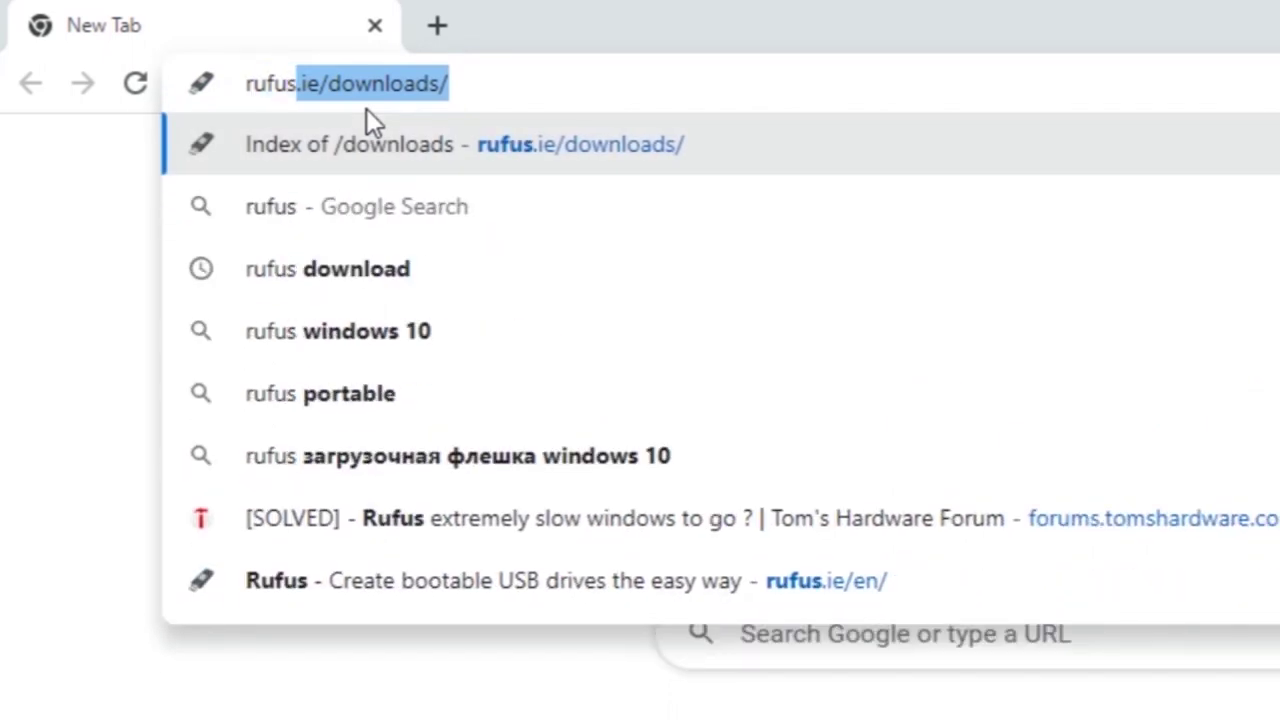
text(wnload)
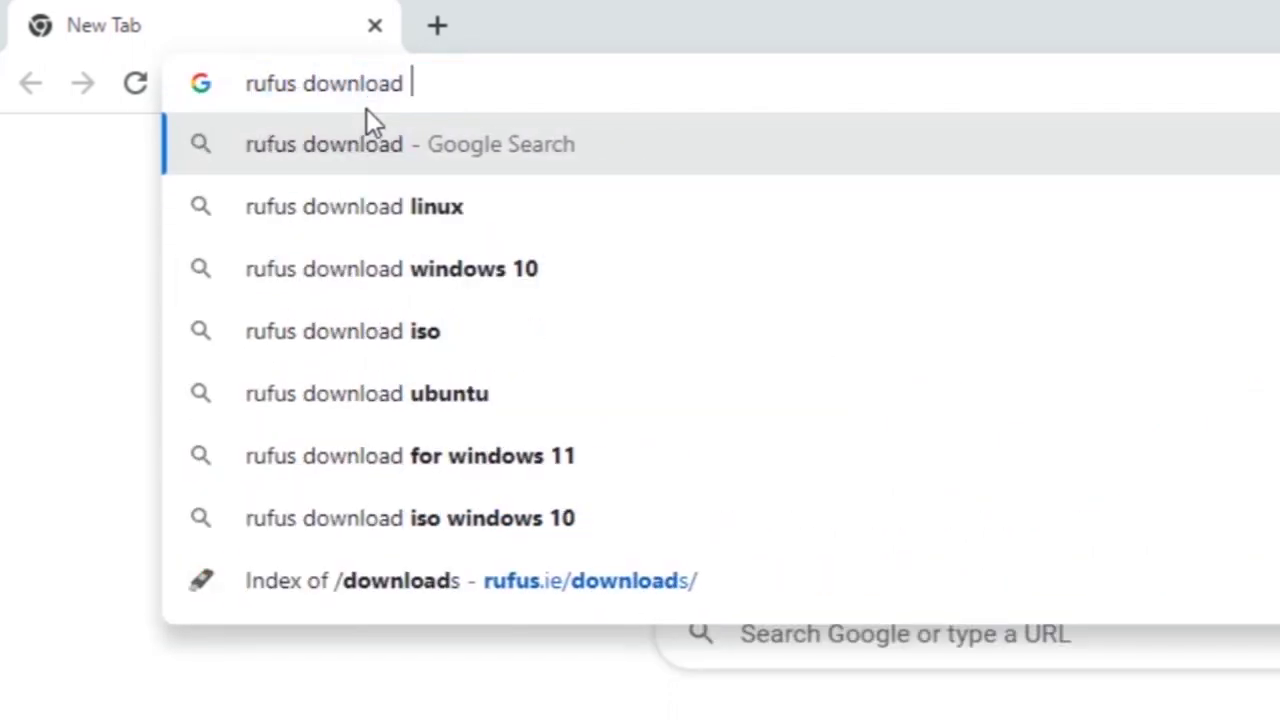
key(Return)
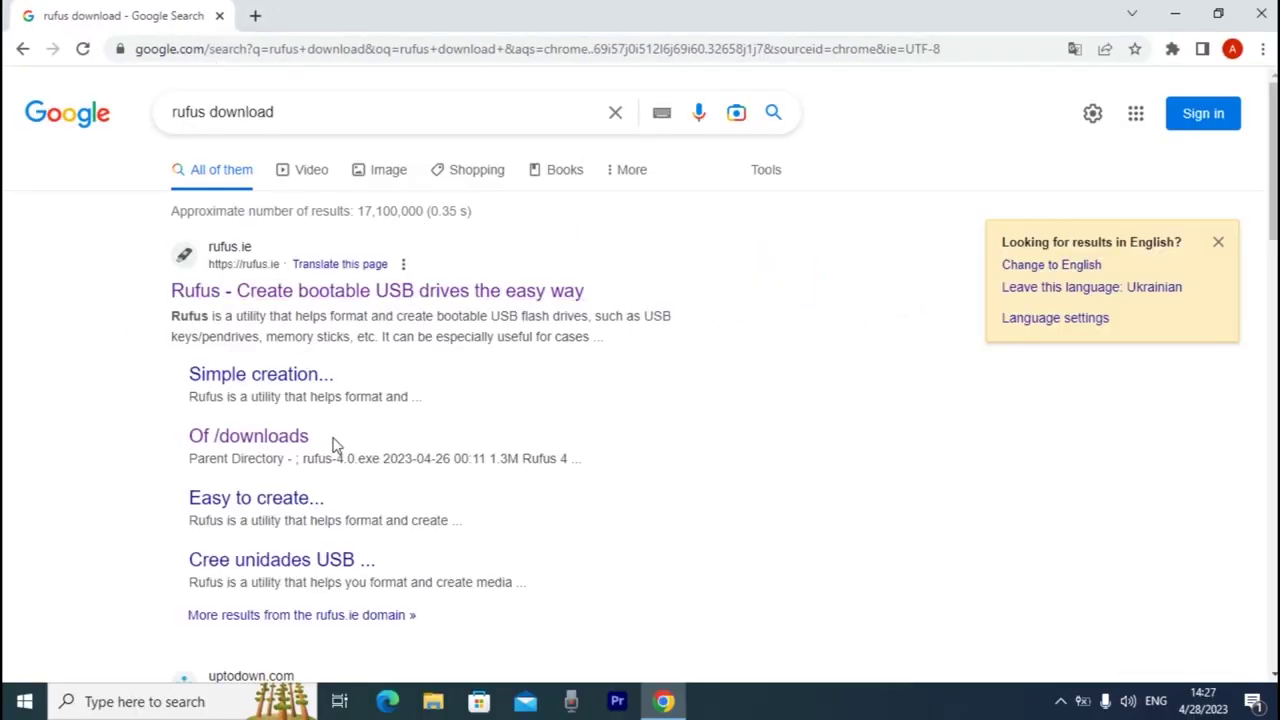
Go to the rufus.ie downloads listing and download the portable version of Rufus 4.0, rufus-4.0p.exe
drag(335, 443, 204, 440)
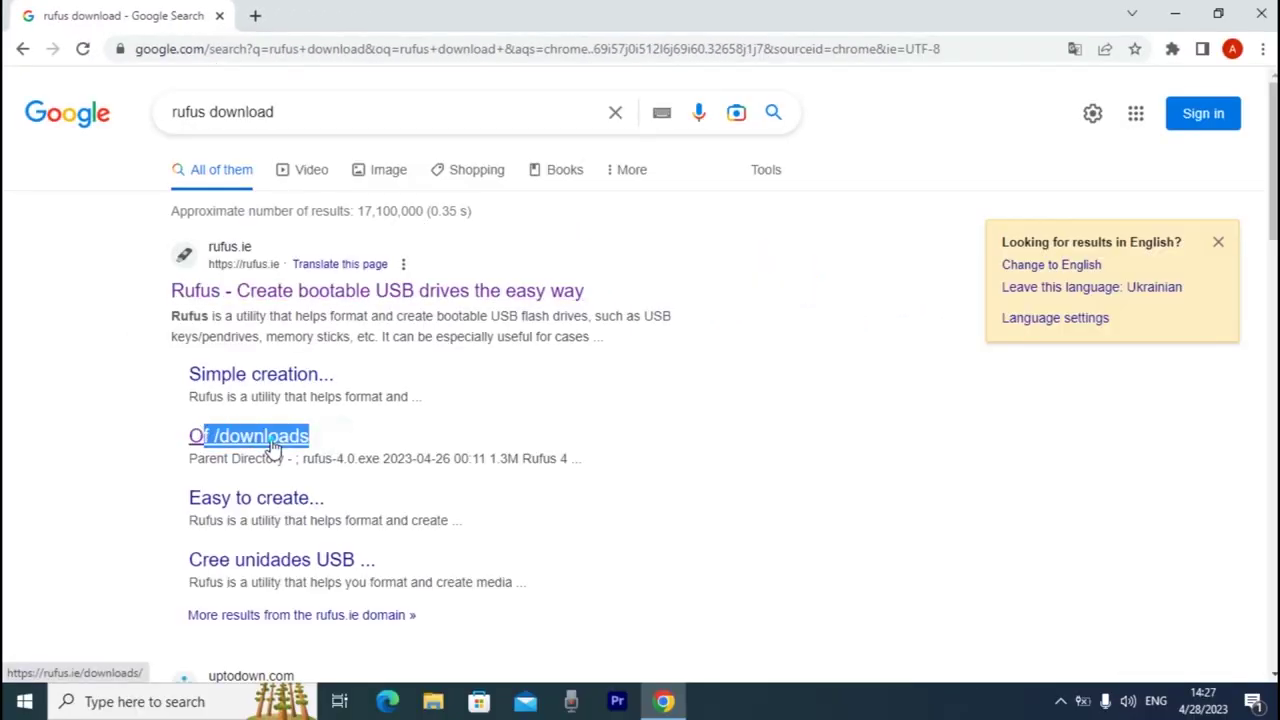
click(273, 447)
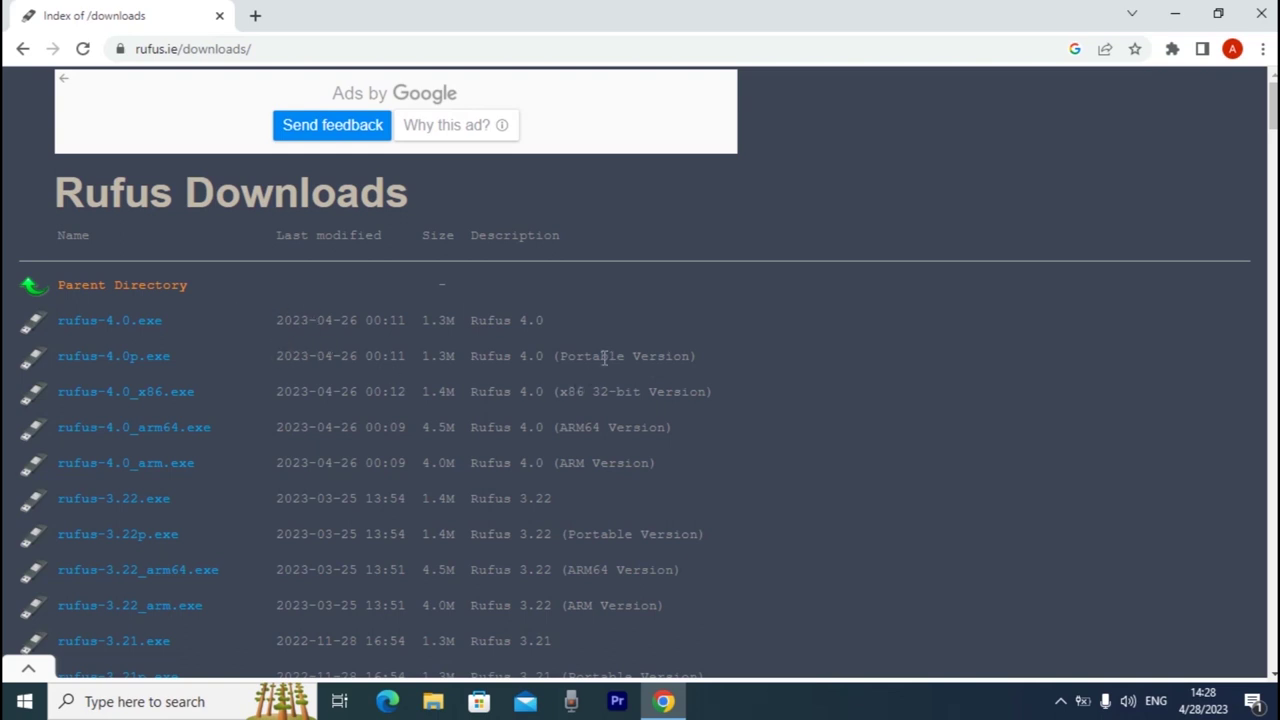
drag(558, 360, 695, 356)
click(120, 358)
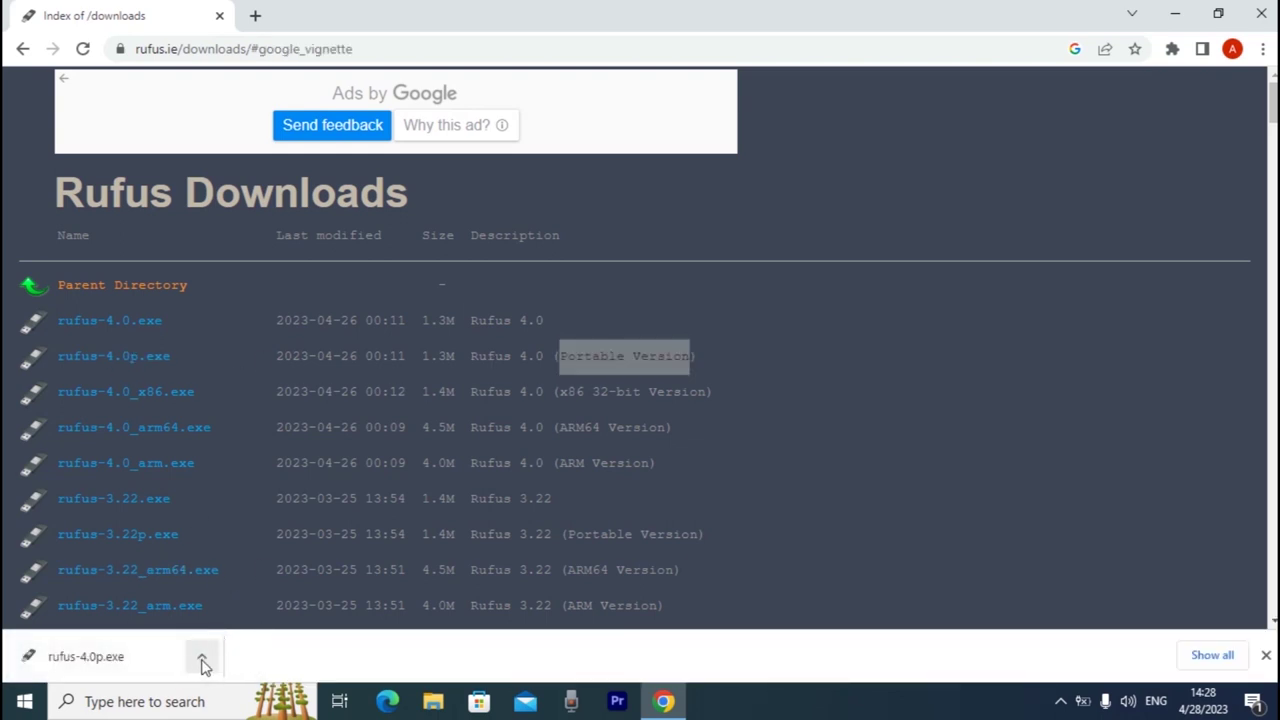
Show the downloaded rufus-4.0p.exe in its folder and close the browser
click(203, 661)
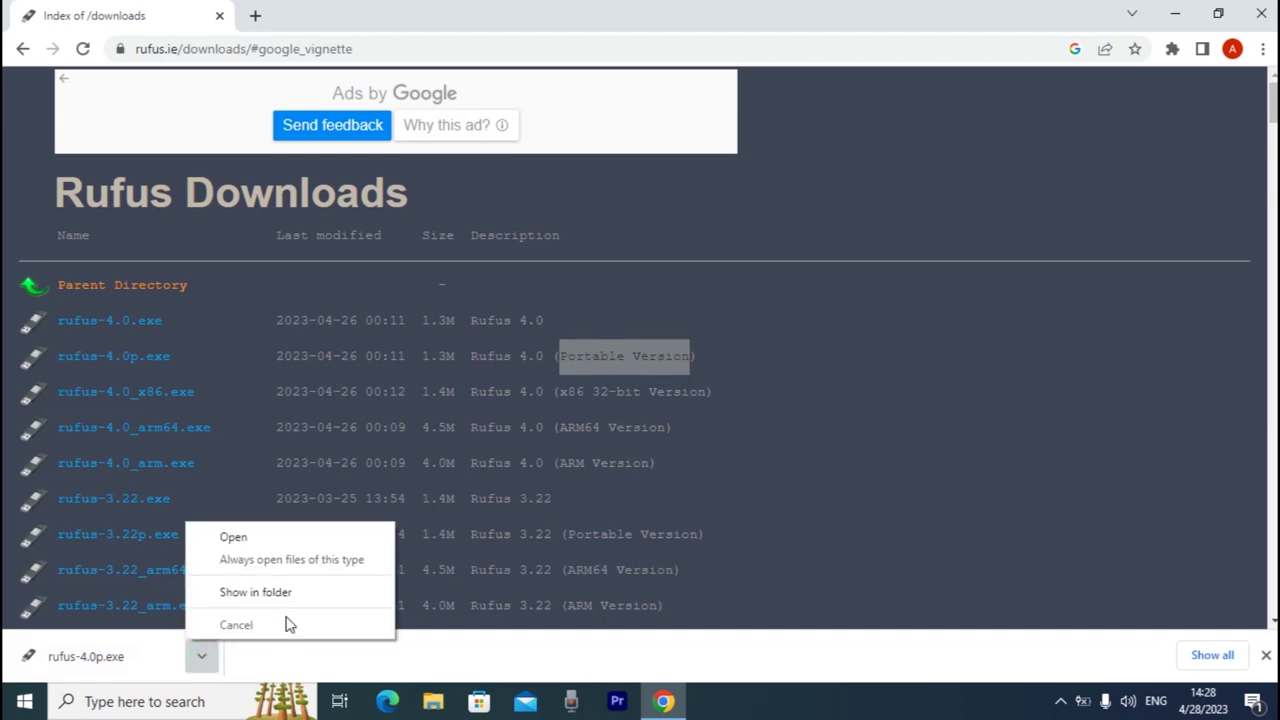
click(256, 593)
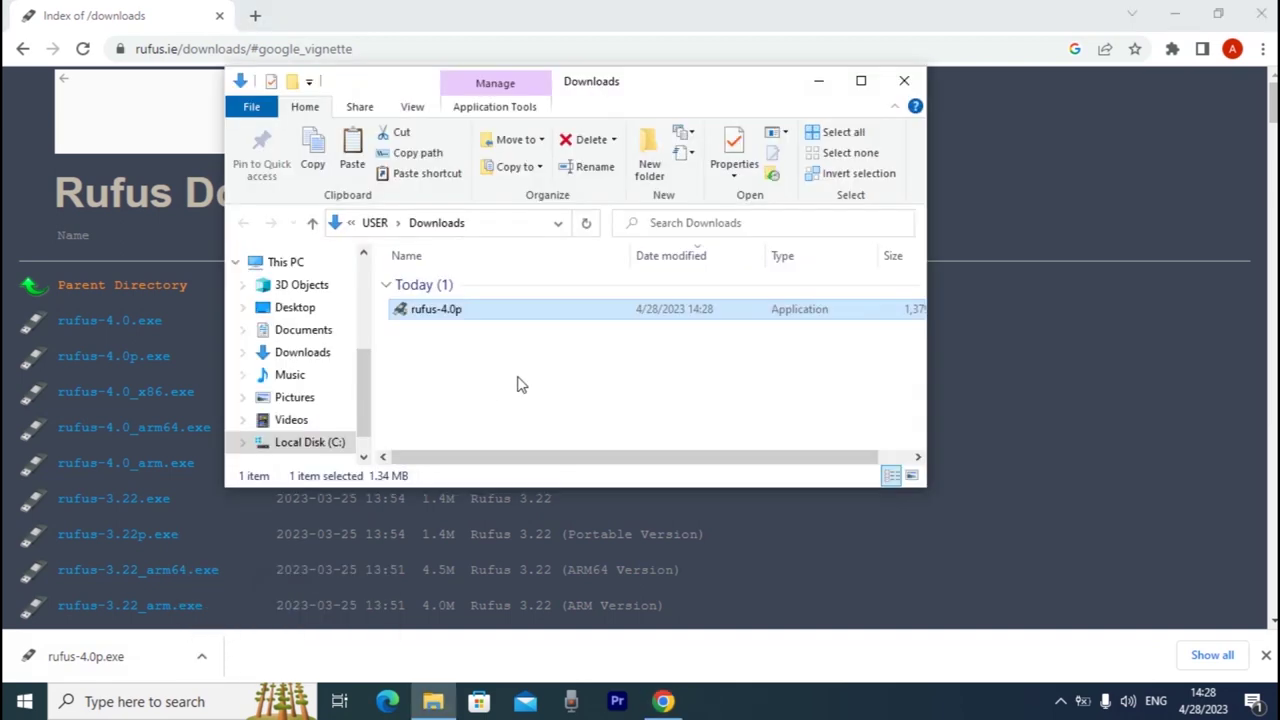
click(1261, 14)
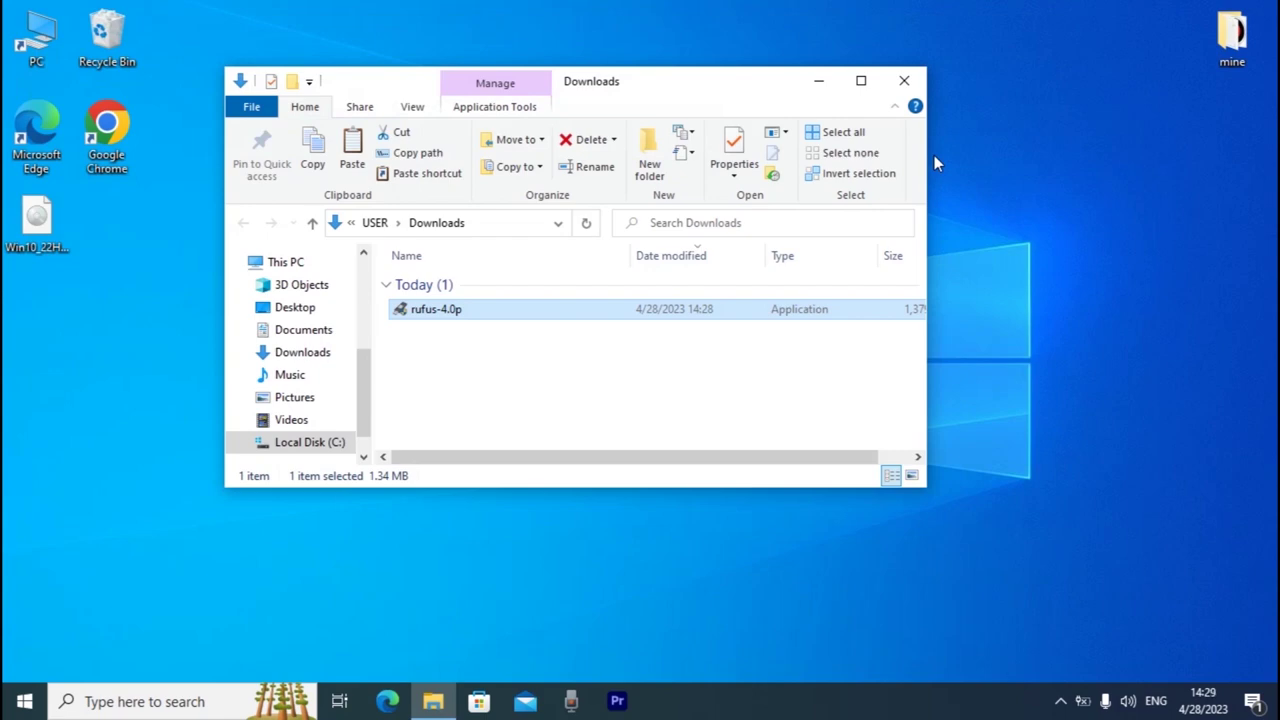
Run rufus-4.0p from the Downloads folder and decline the online check for application updates
click(928, 110)
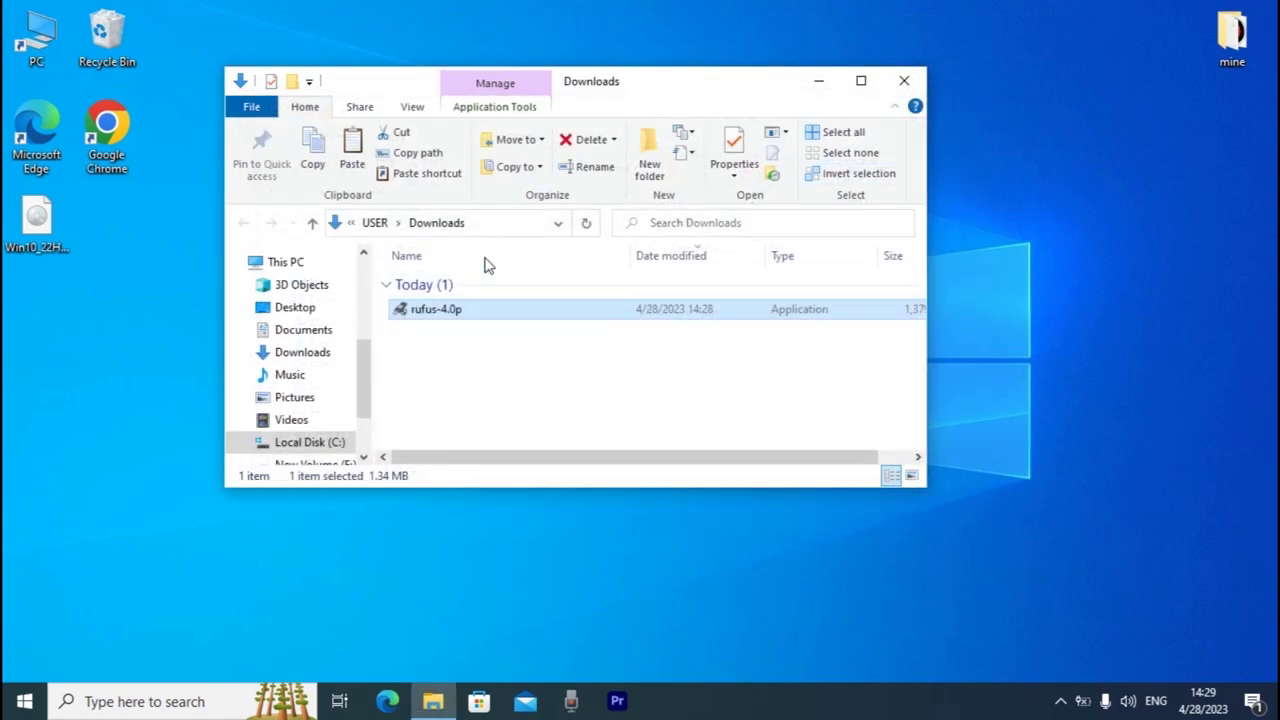
double_click(435, 312)
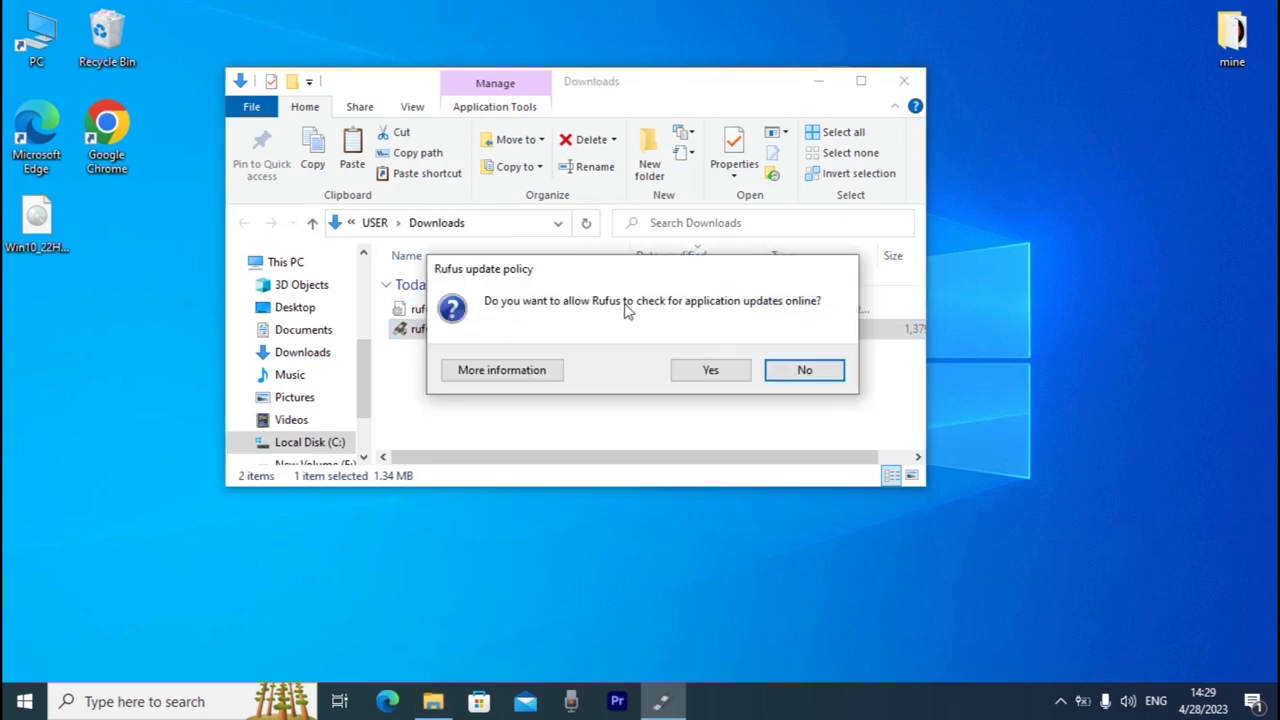
click(804, 372)
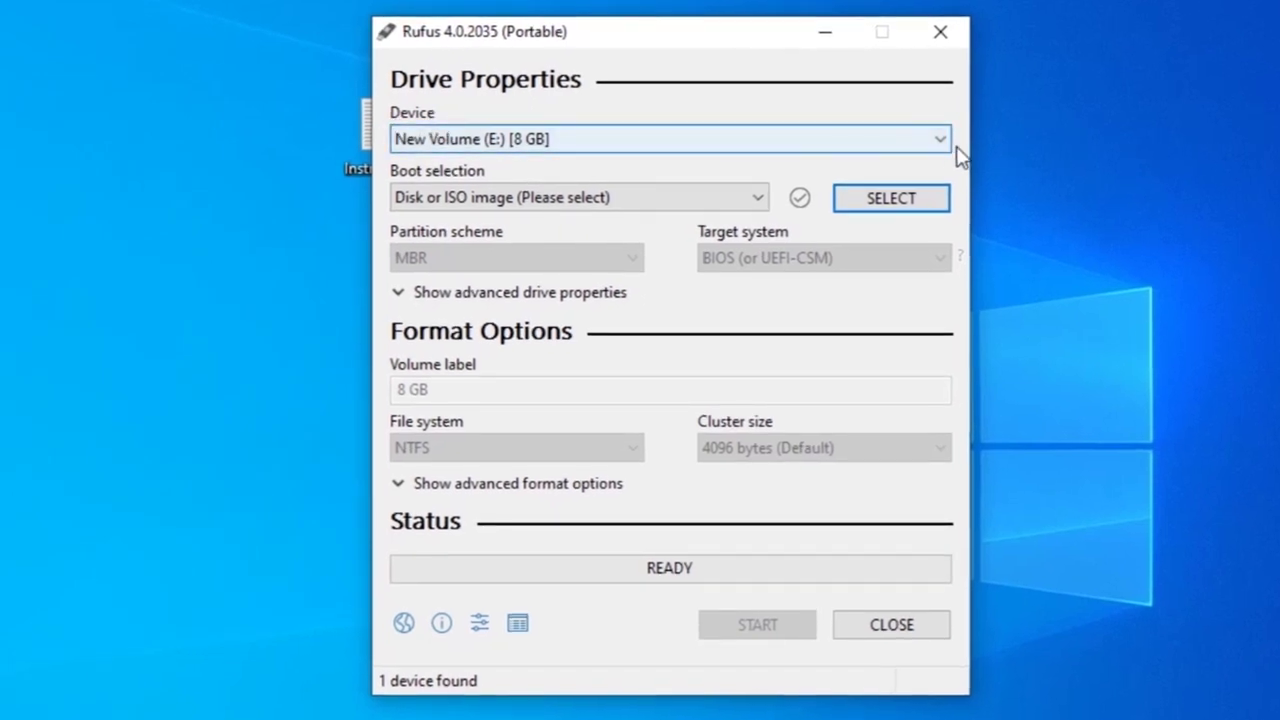
Choose New Volume (E:) [8 GB] as the device and set the update check to Daily (Default) in the update settings
click(926, 141)
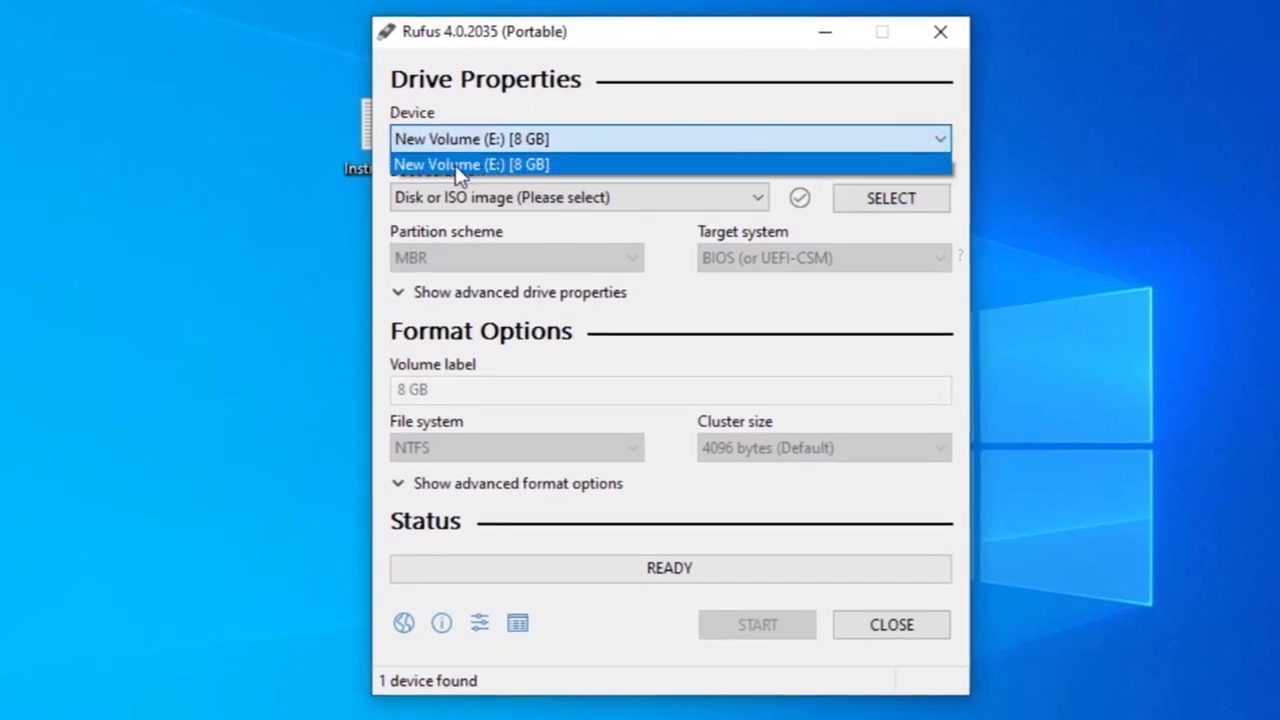
click(519, 166)
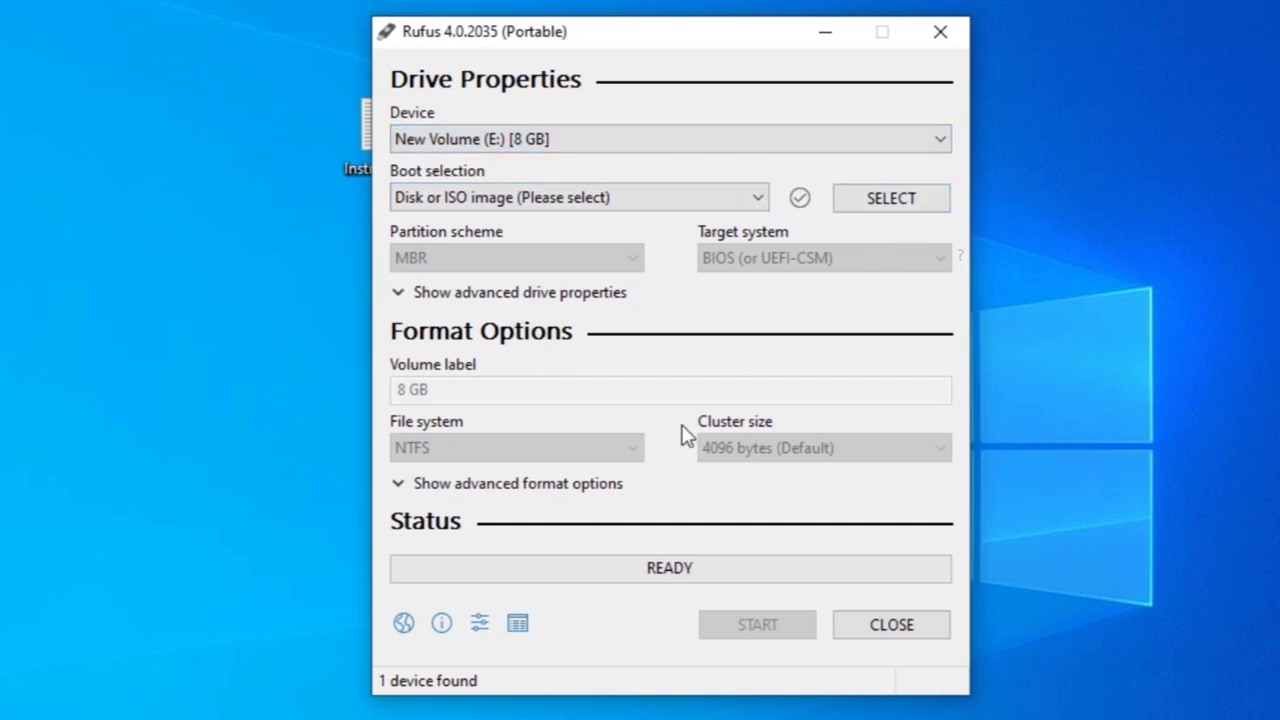
click(479, 626)
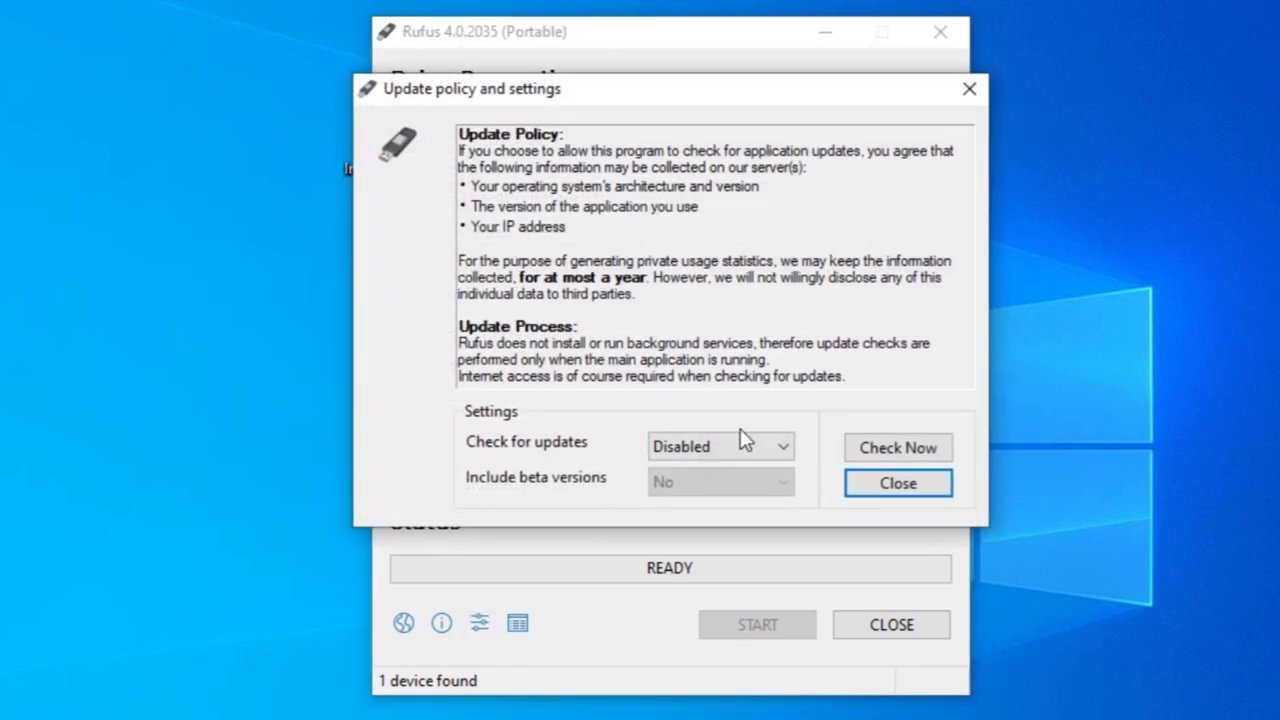
click(785, 452)
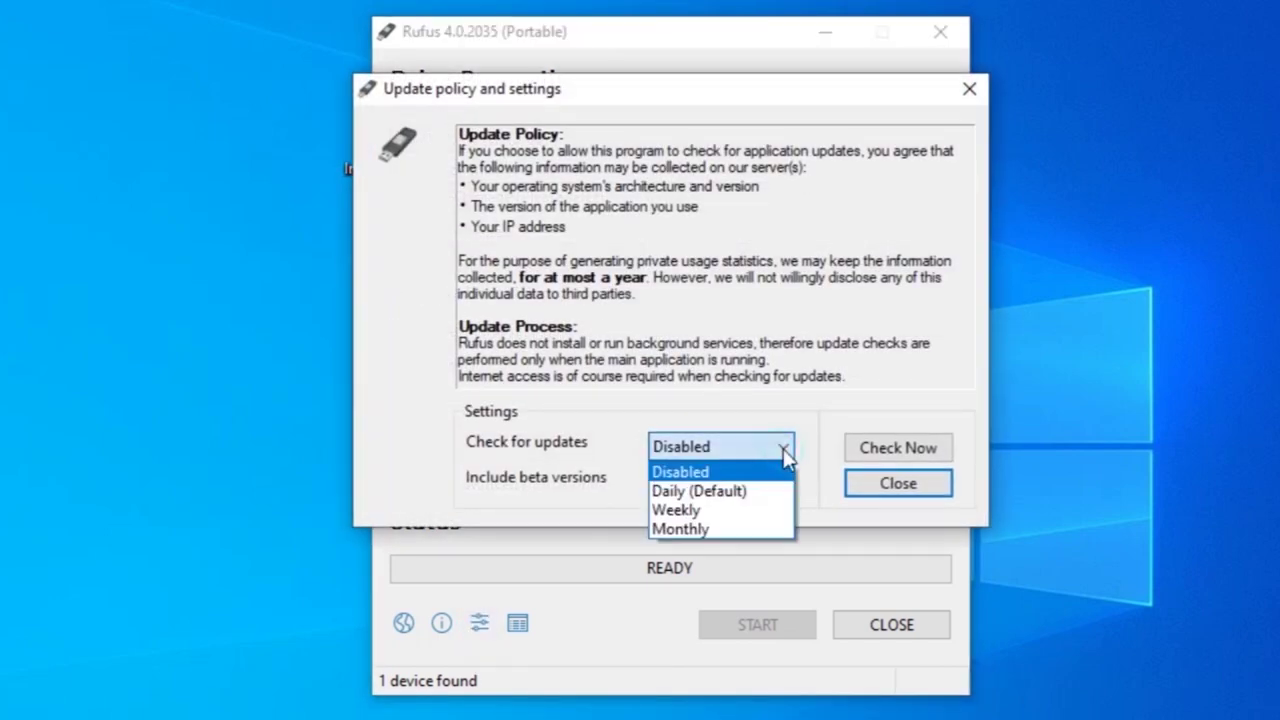
click(724, 495)
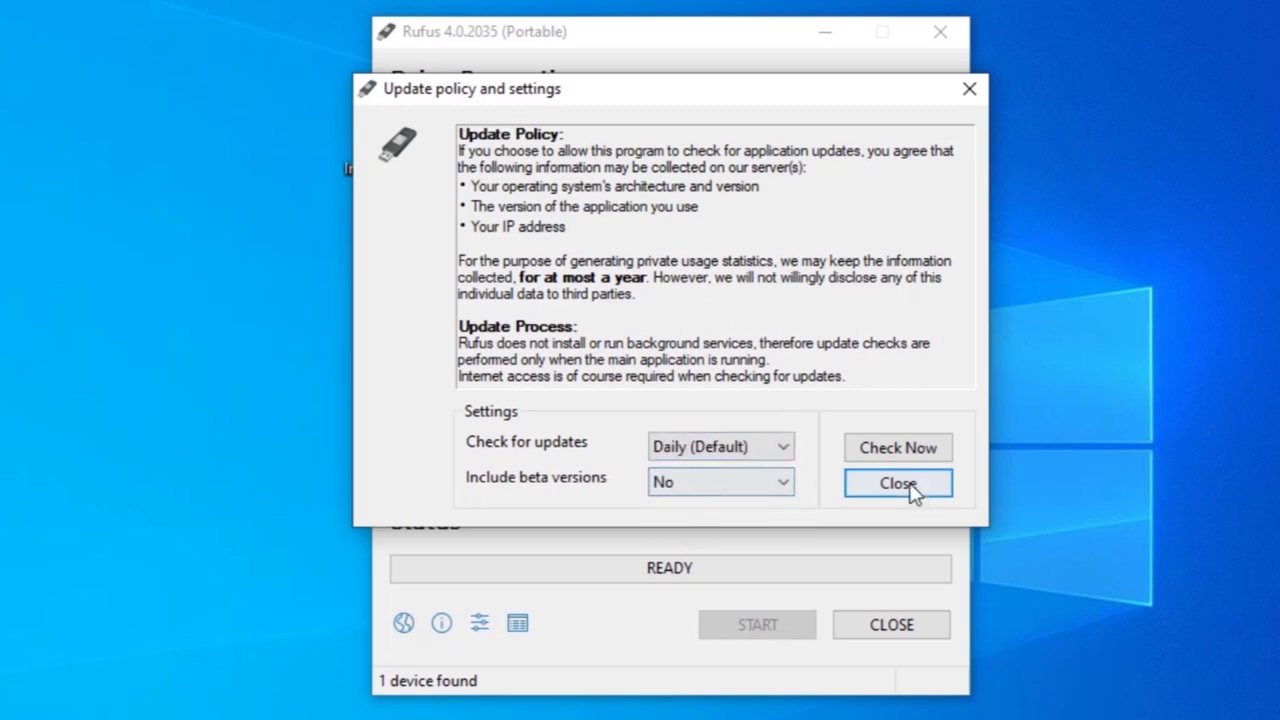
click(898, 484)
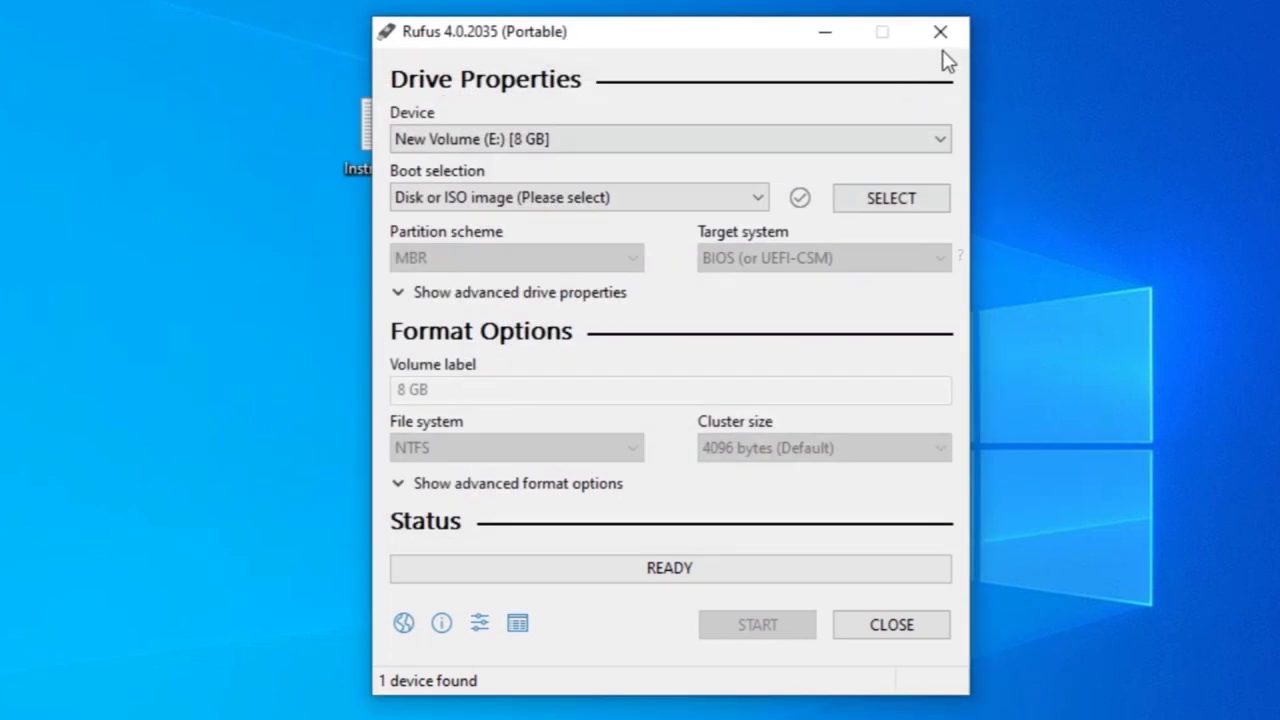
Close Rufus and relaunch rufus-4.0p from the Downloads folder
click(938, 34)
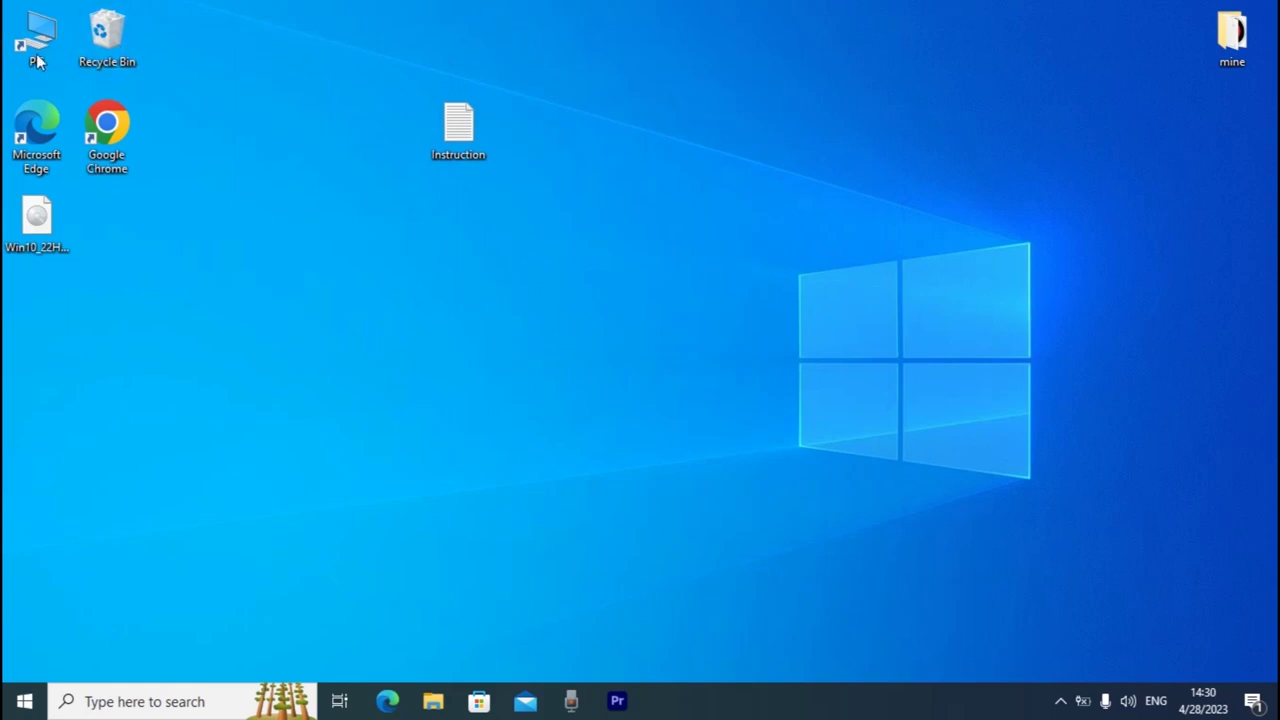
double_click(37, 30)
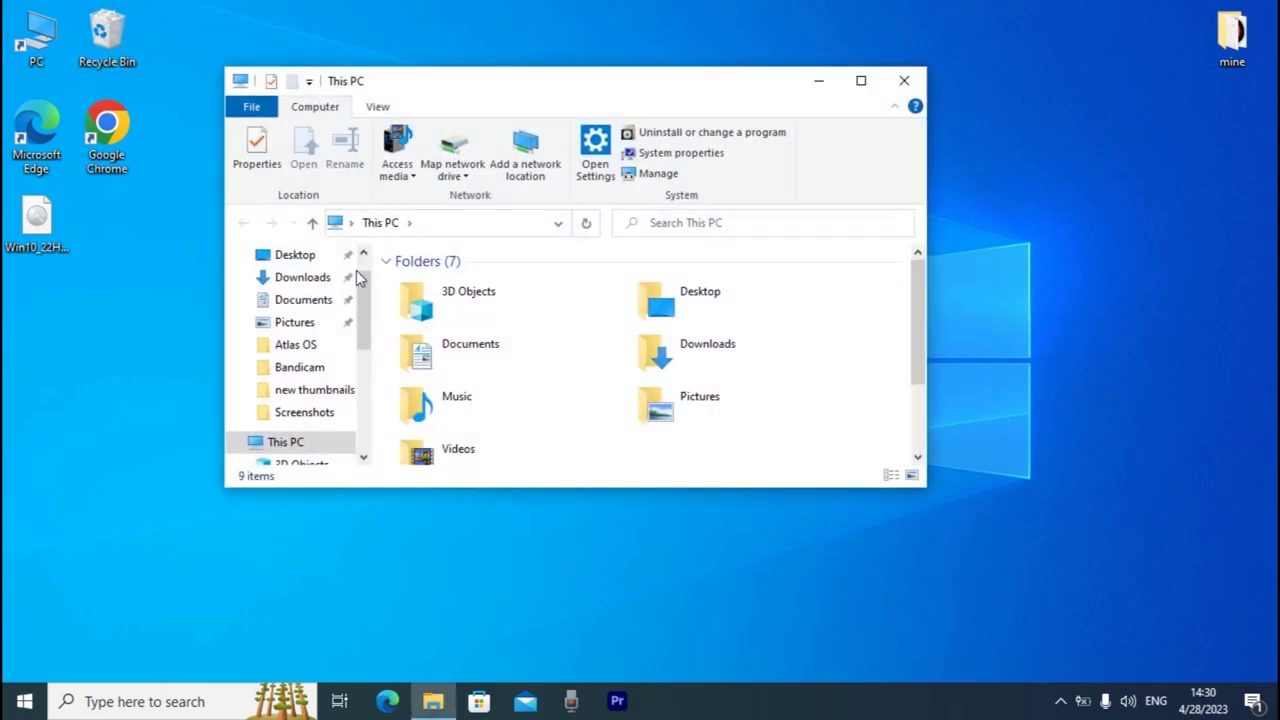
click(305, 317)
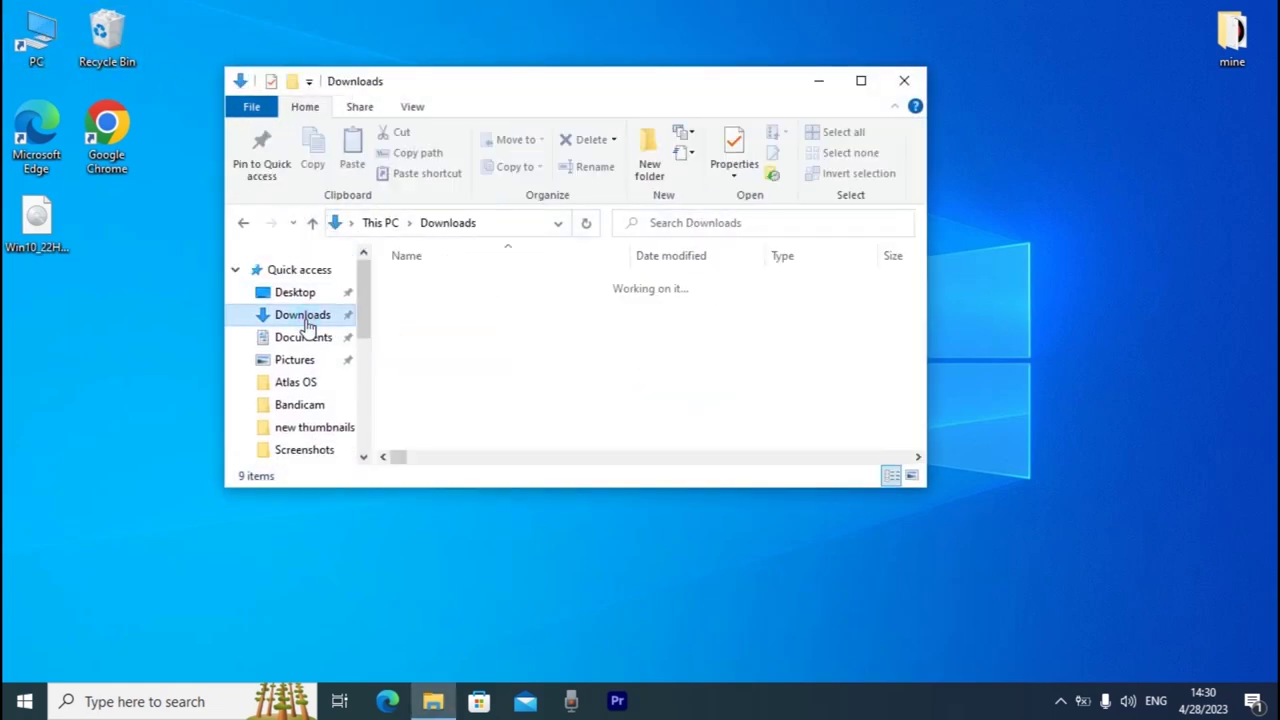
click(440, 348)
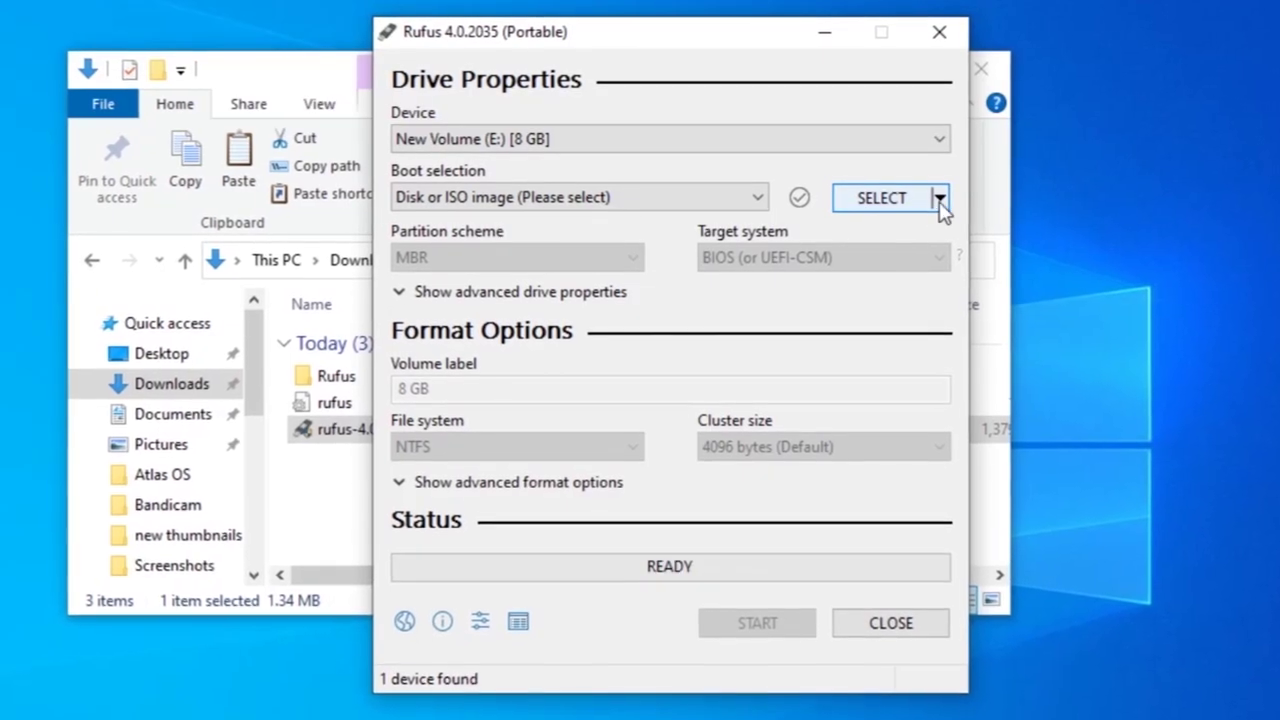
Switch the boot image source from selecting a file to DOWNLOAD and start the ISO image download dialog
click(941, 199)
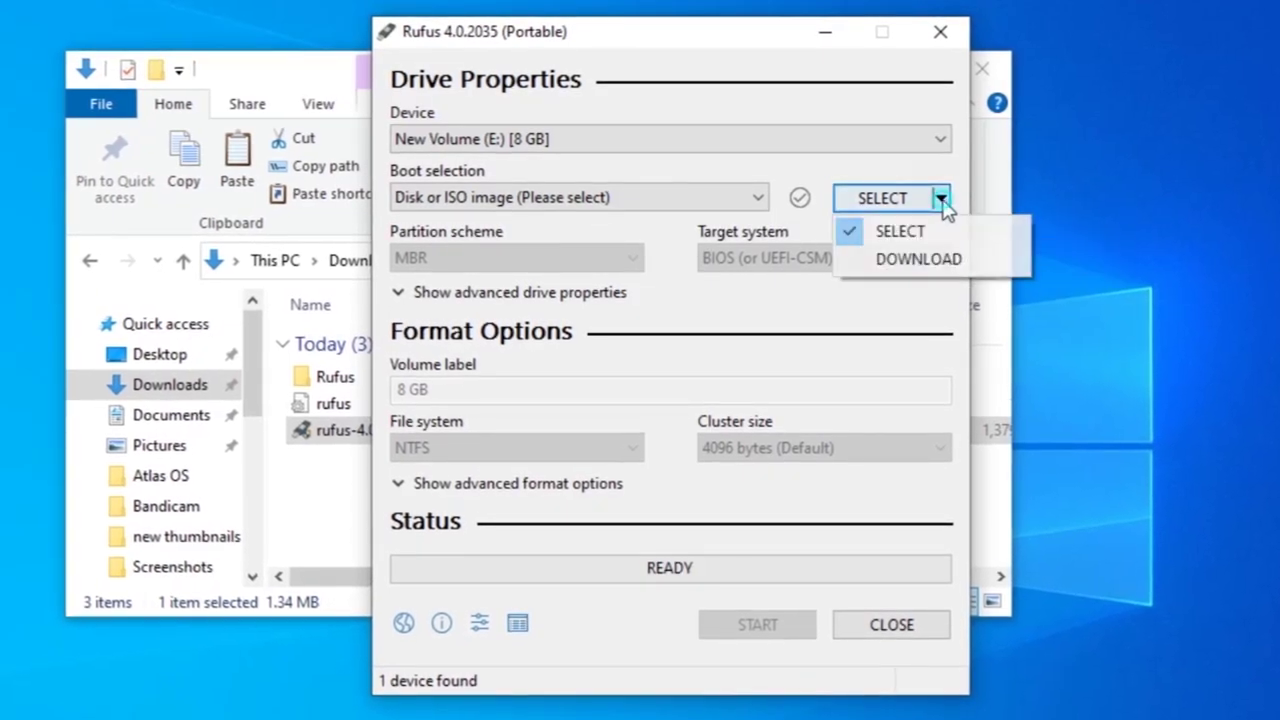
click(955, 262)
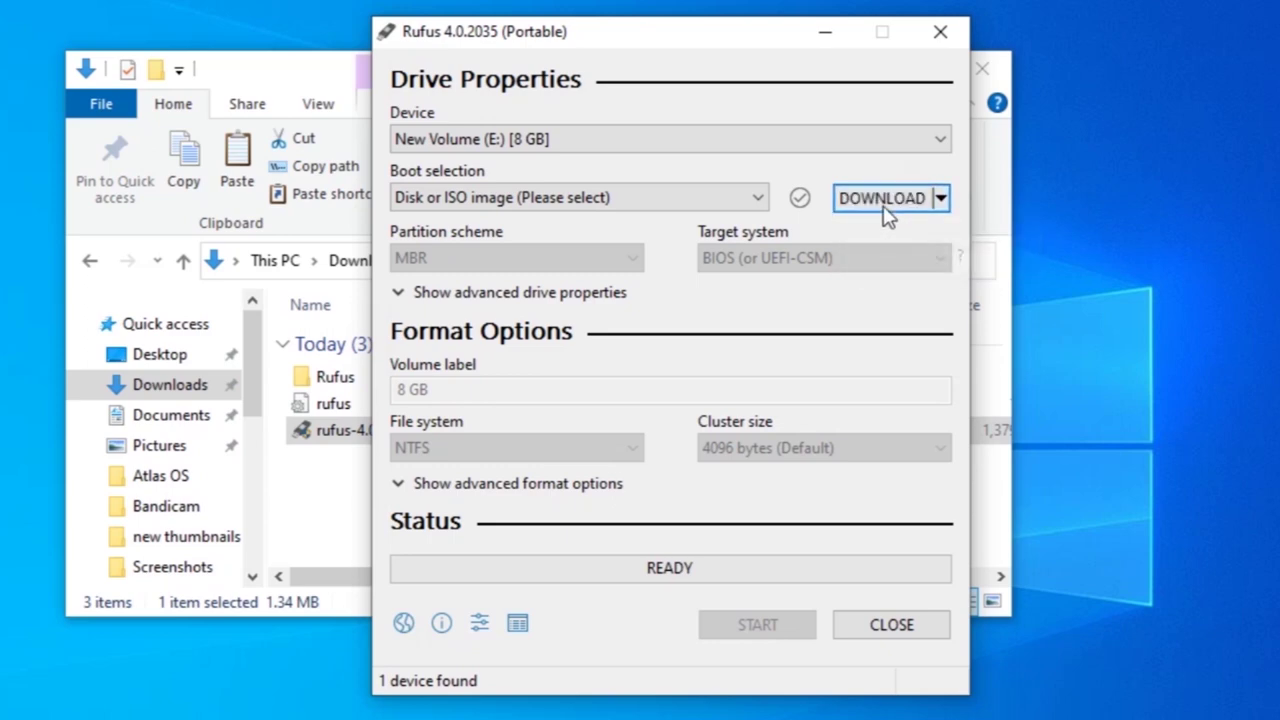
click(880, 201)
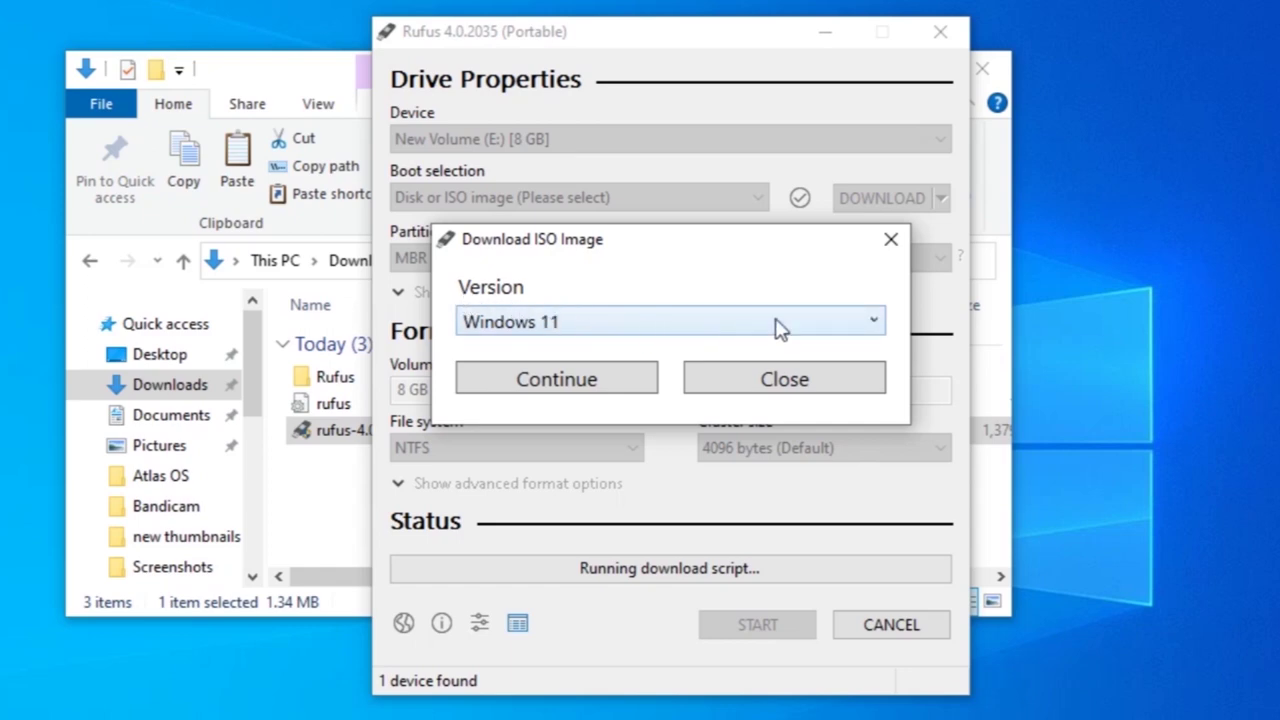
Choose Windows 10 as the ISO version and continue to the release choice
click(874, 322)
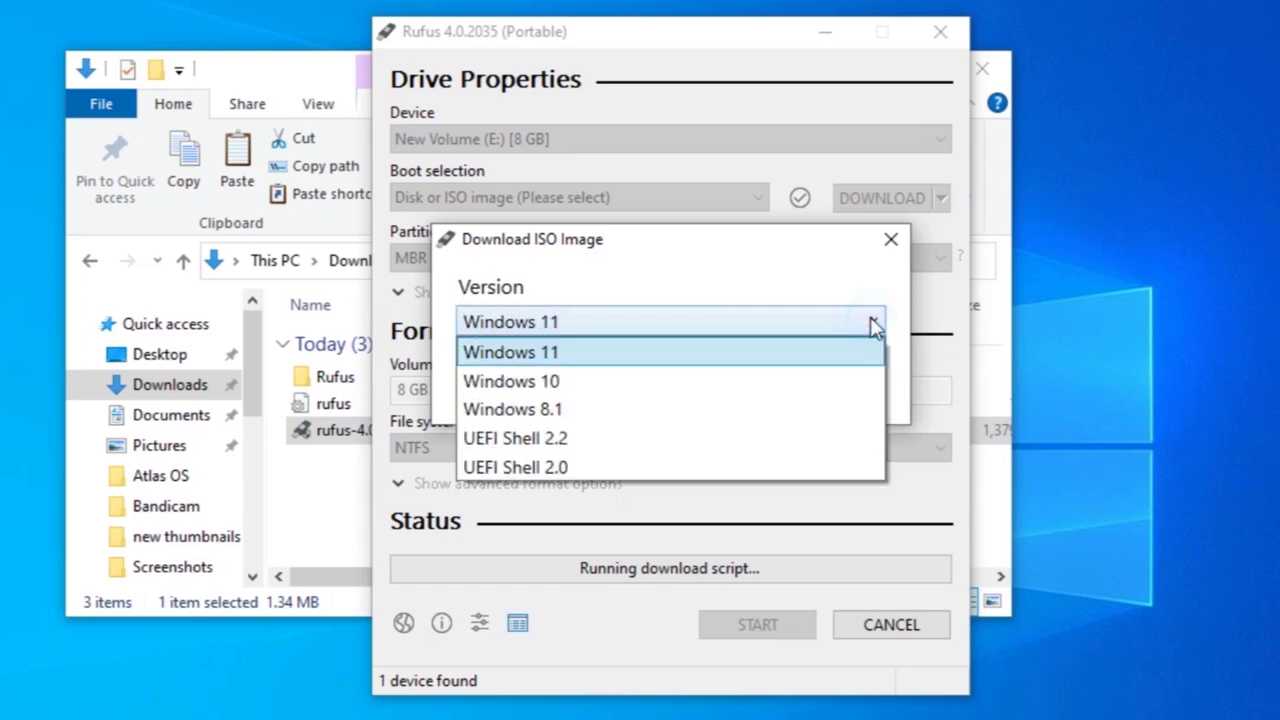
click(556, 381)
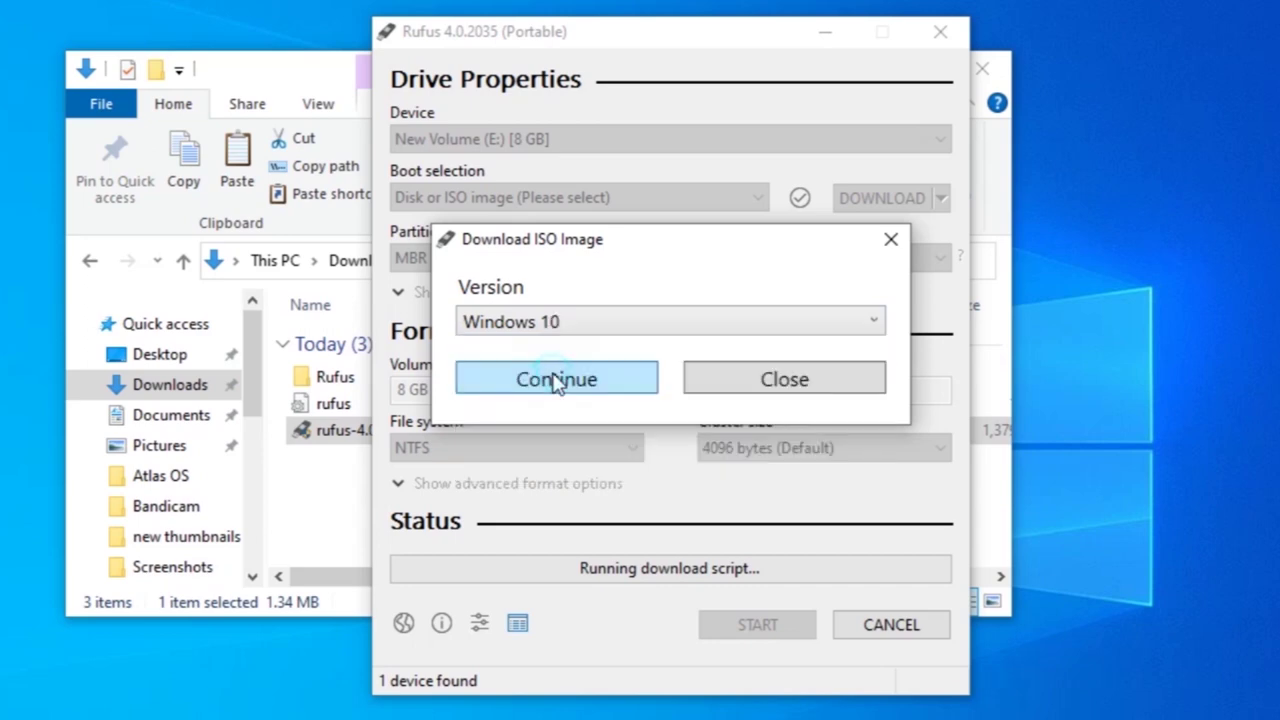
click(562, 386)
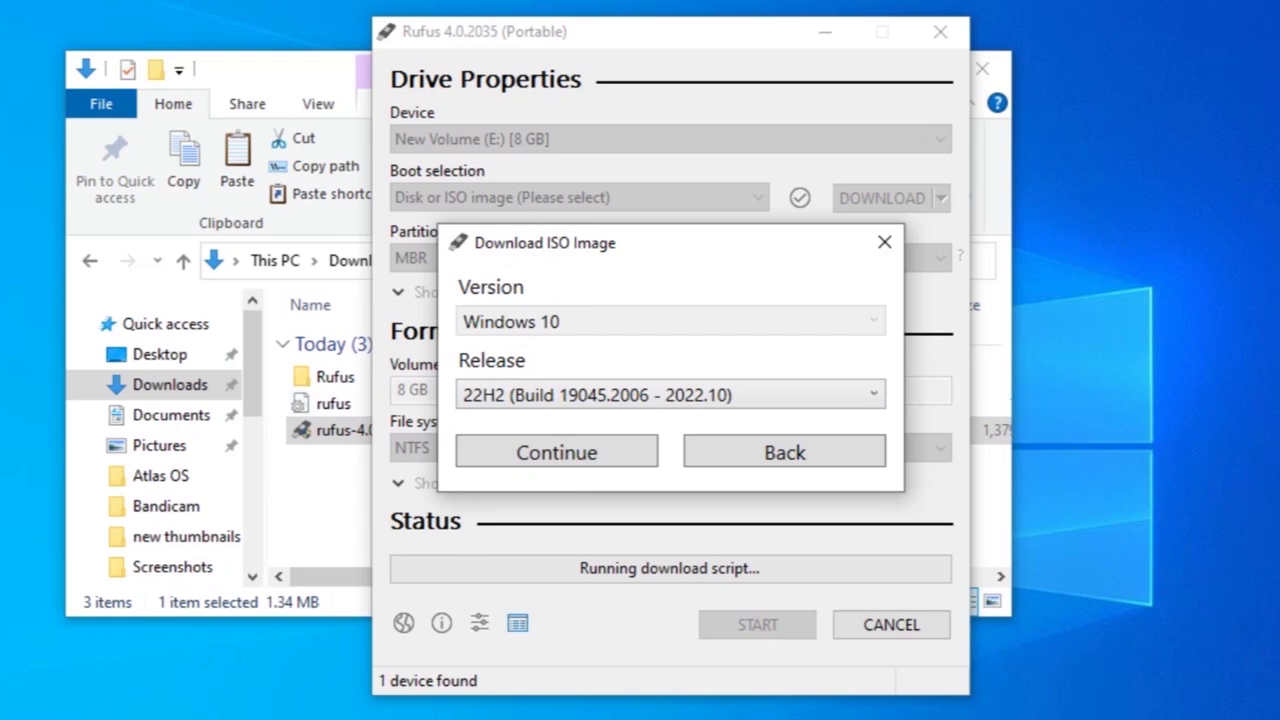
Choose release 22H2 (Build 19045.2006 - 2022.10) and edition Windows 10 Home/Pro/Edu for the ISO, and continue to the language choice
click(581, 395)
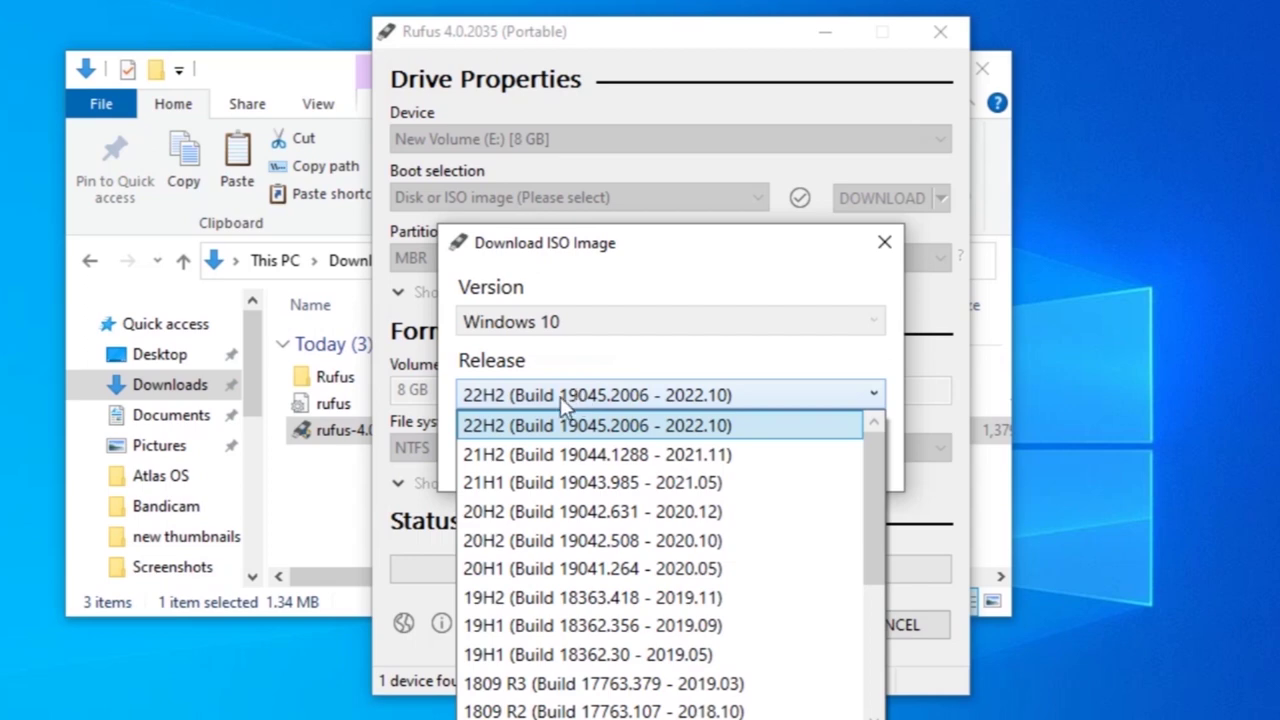
click(489, 430)
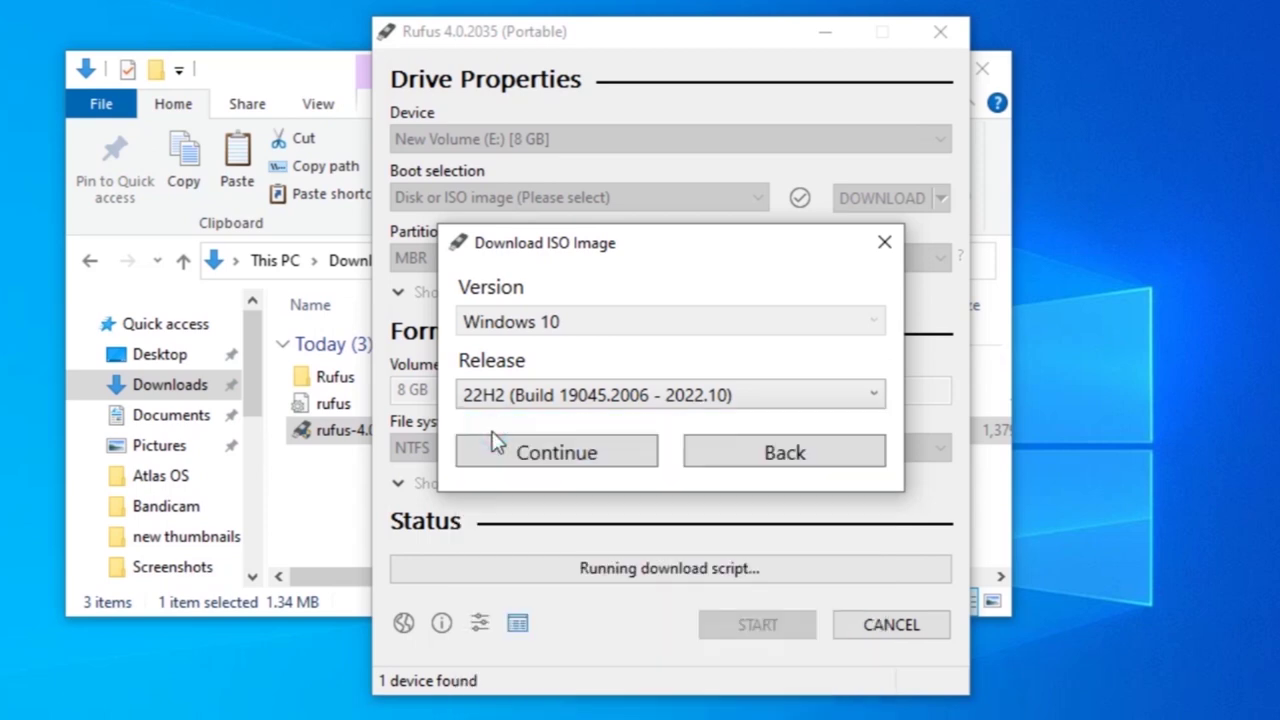
click(560, 398)
click(561, 410)
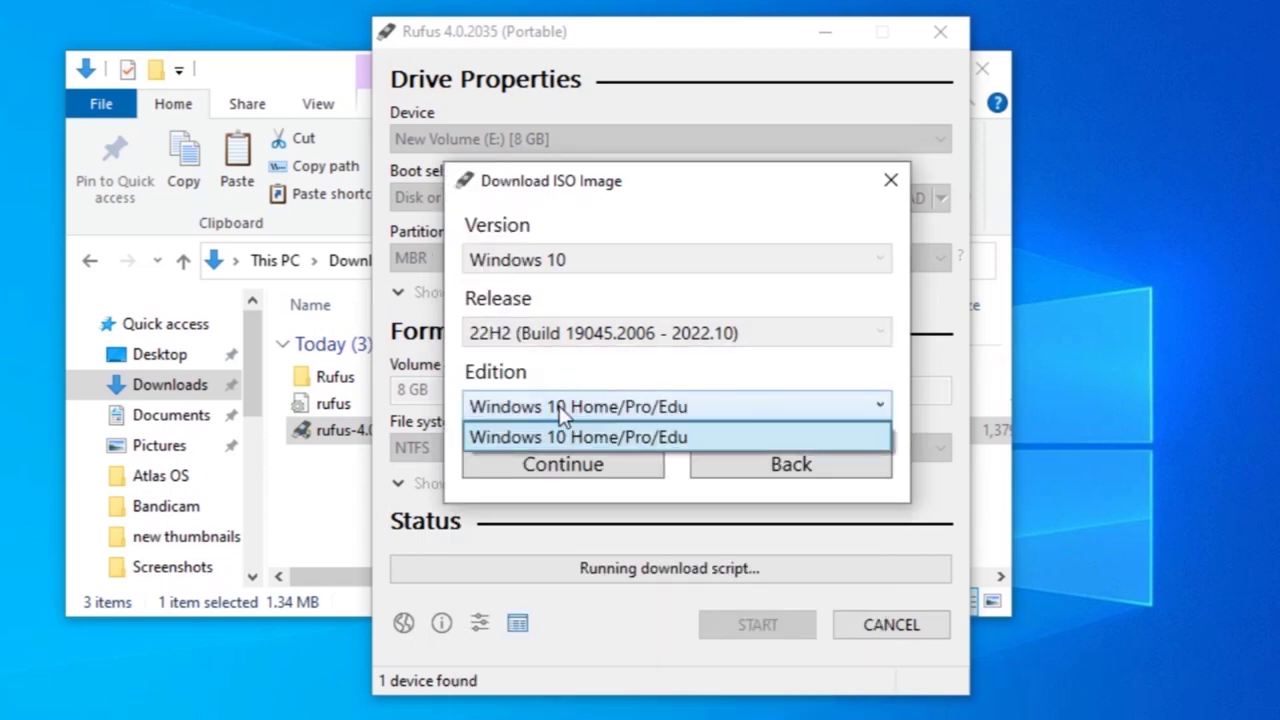
click(594, 435)
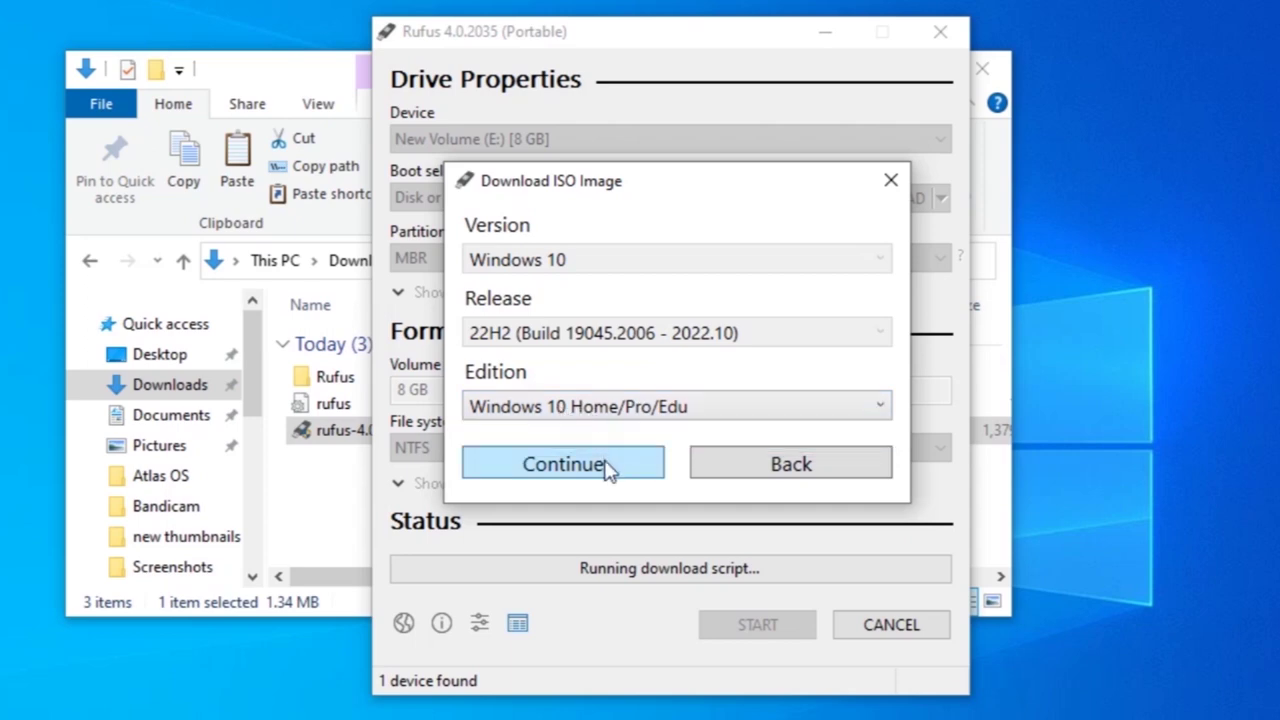
click(606, 470)
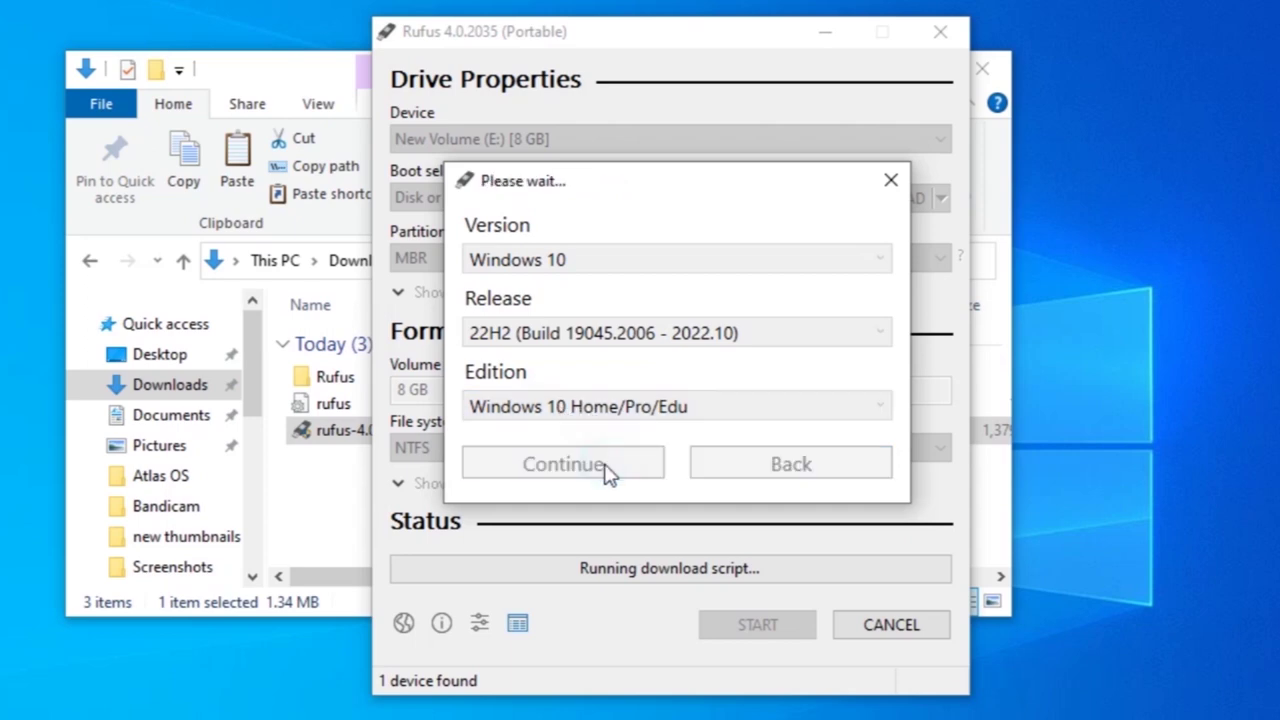
Choose English International as the ISO language and continue to the architecture choice
click(880, 484)
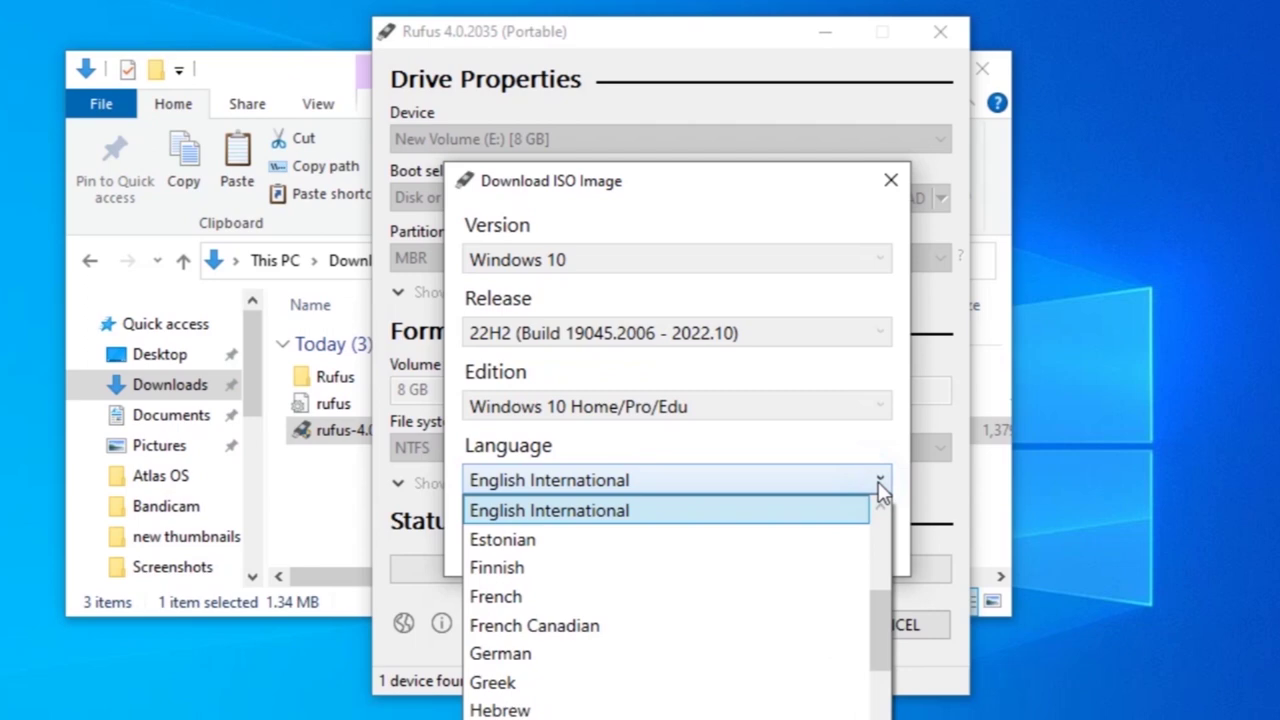
click(812, 512)
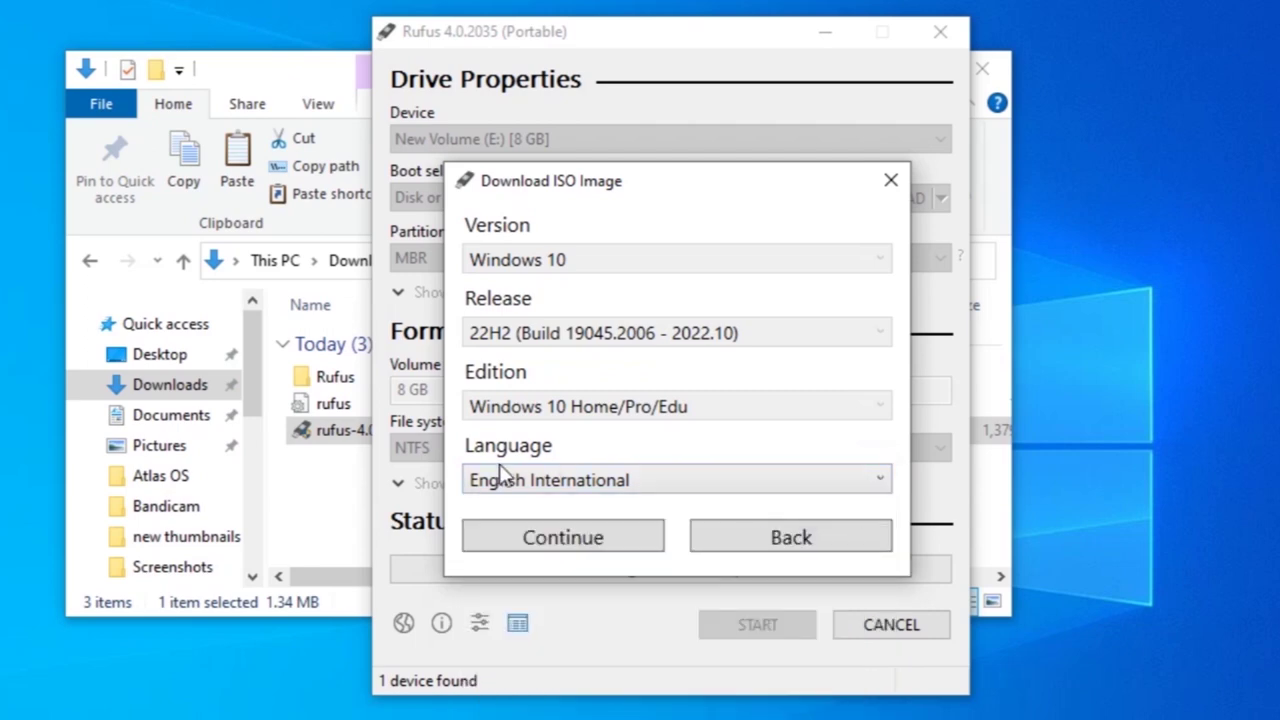
click(591, 541)
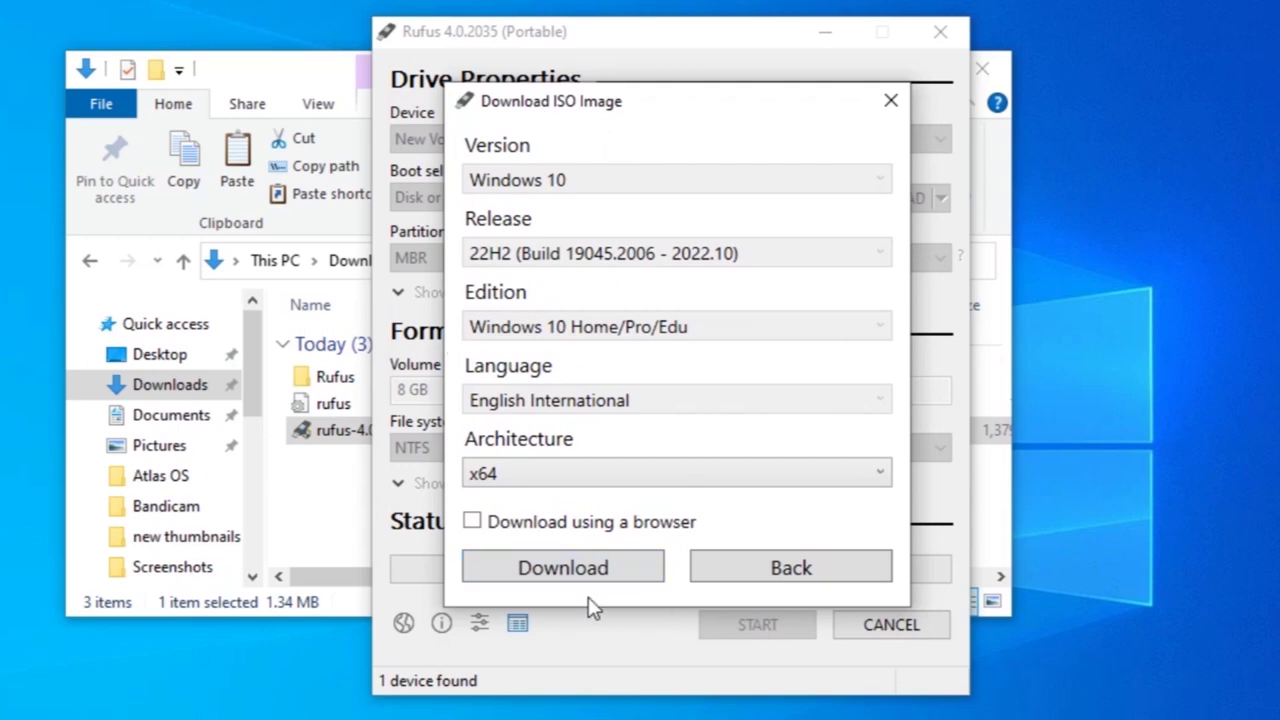
Start downloading the x64 ISO as Win10_22H2_EnglishInternational_x64 into the Downloads folder, and cancel the running download
click(576, 577)
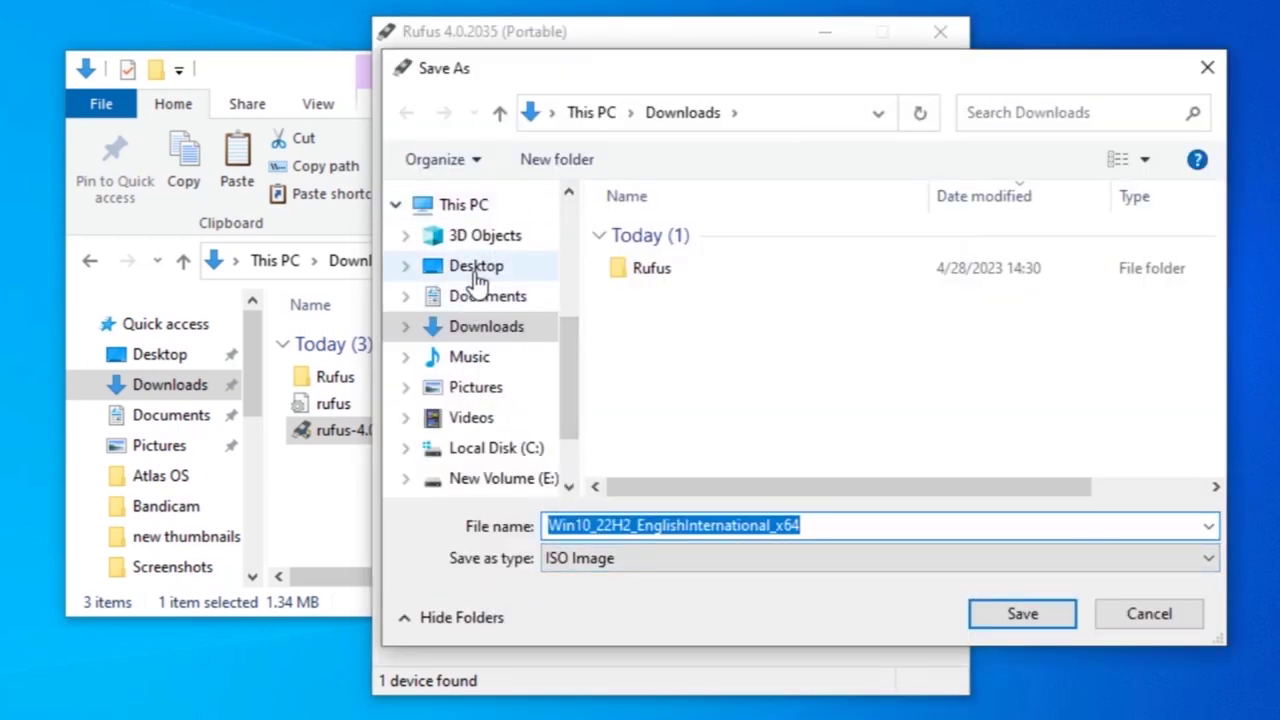
click(535, 332)
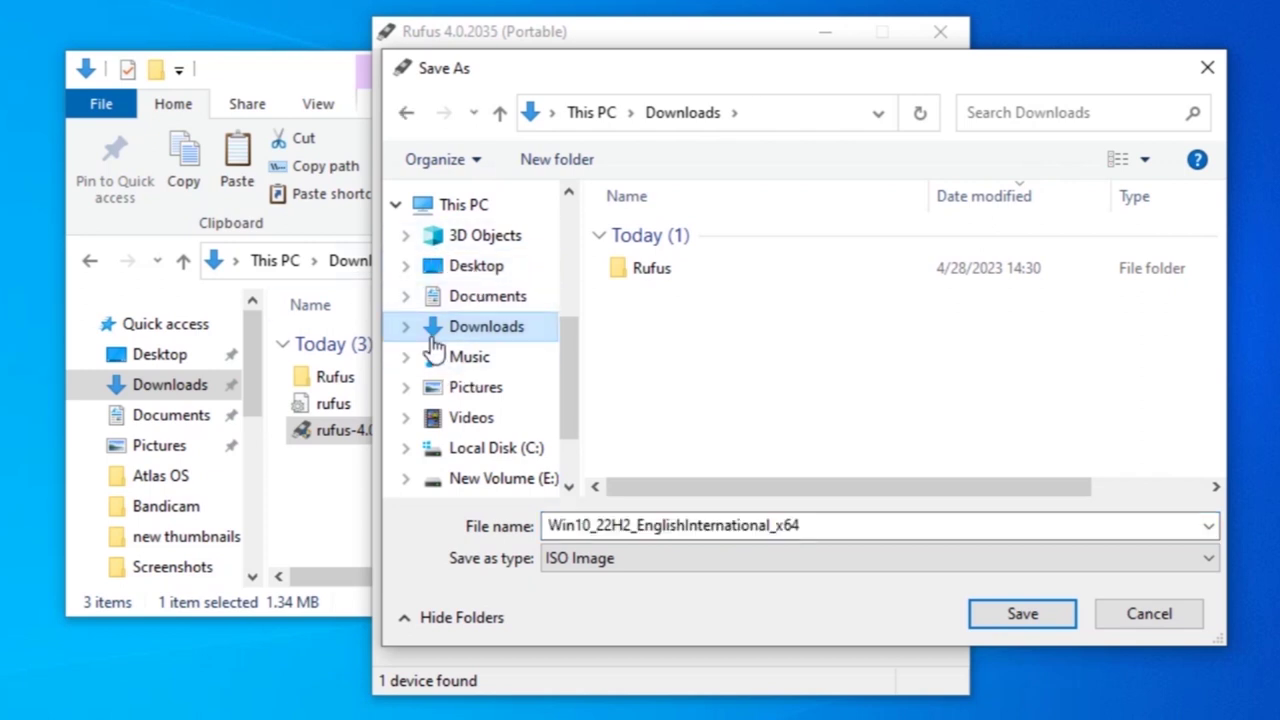
click(1045, 620)
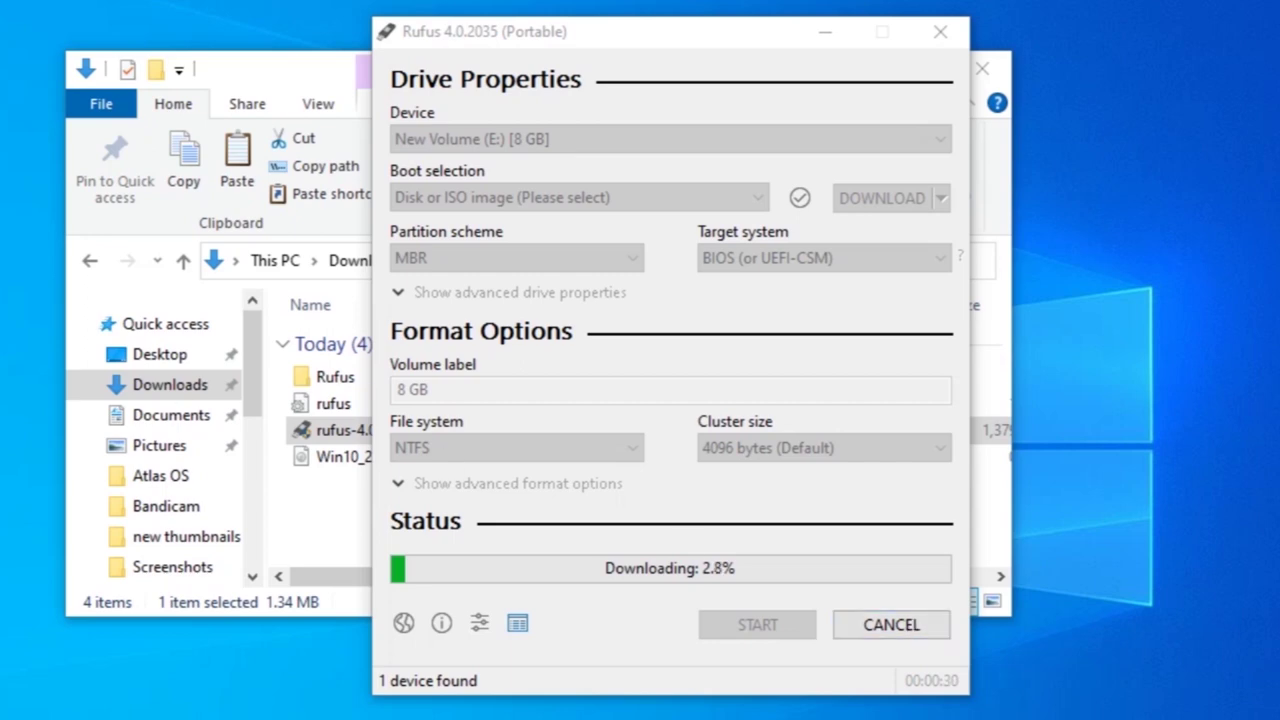
click(937, 653)
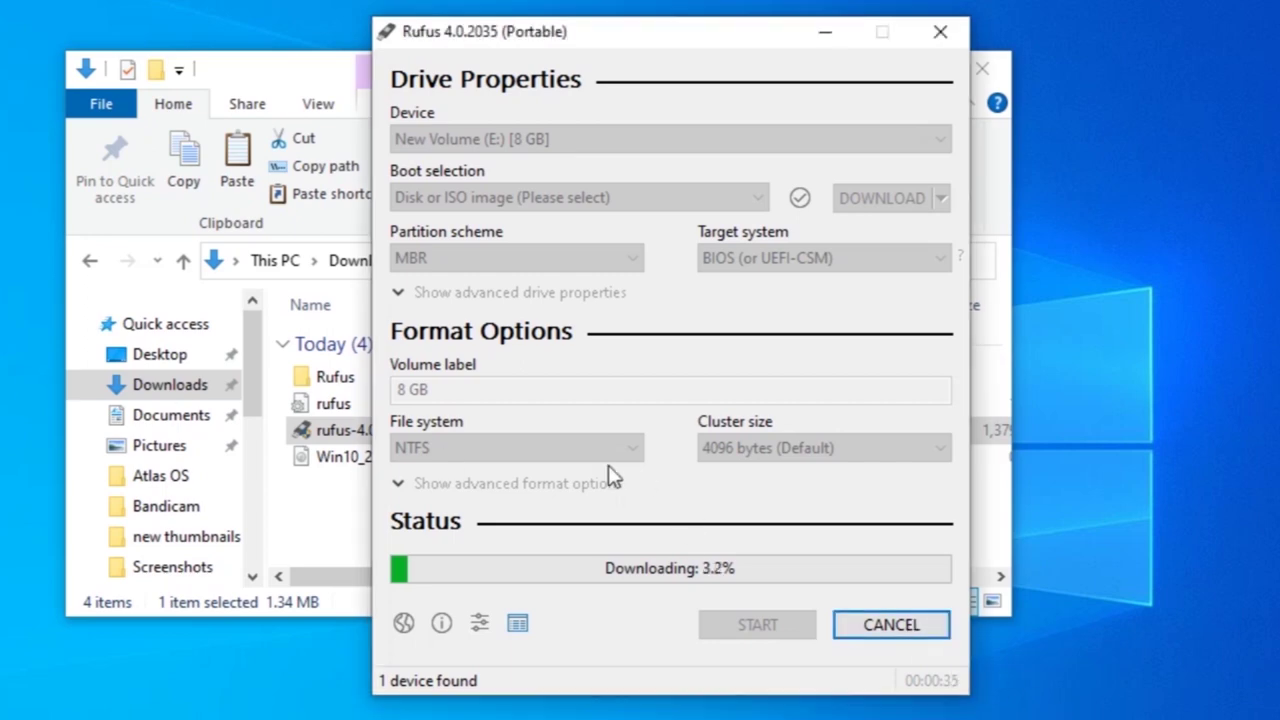
click(871, 623)
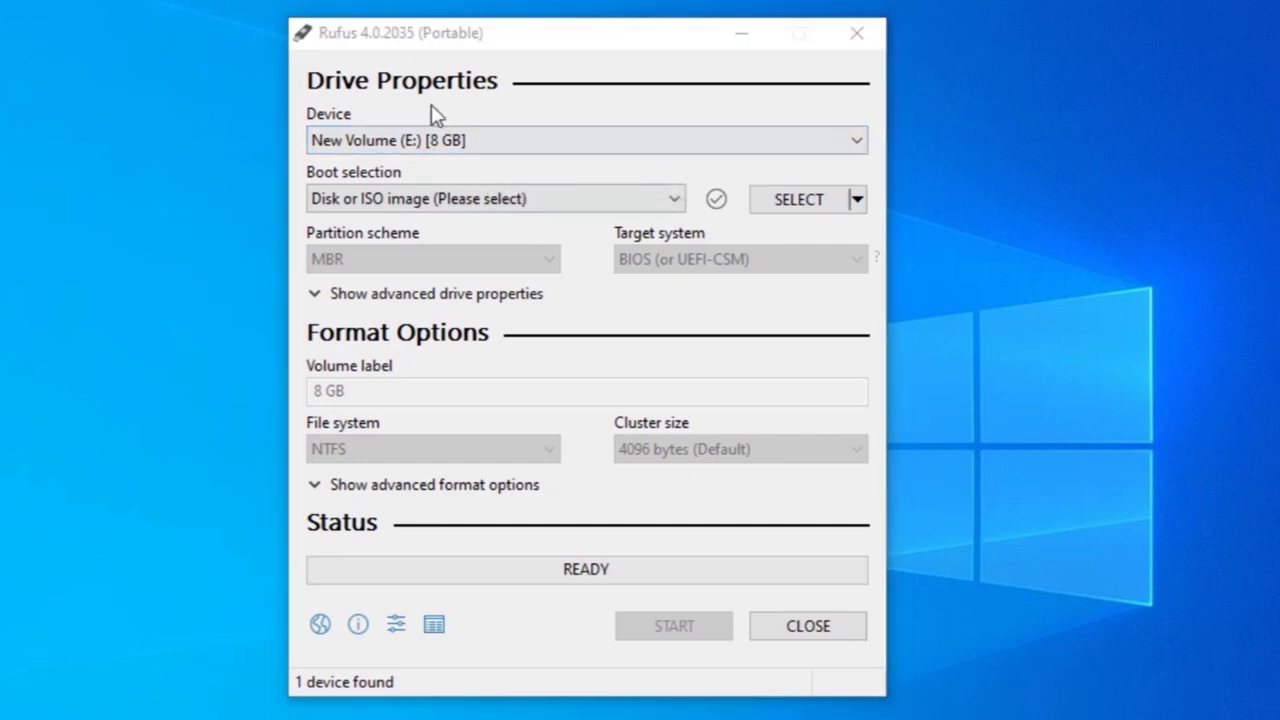
Choose New Volume (E:) as the target device and load Win10_22H2_EnglishInternational_x64 from the Desktop as the boot image
click(594, 148)
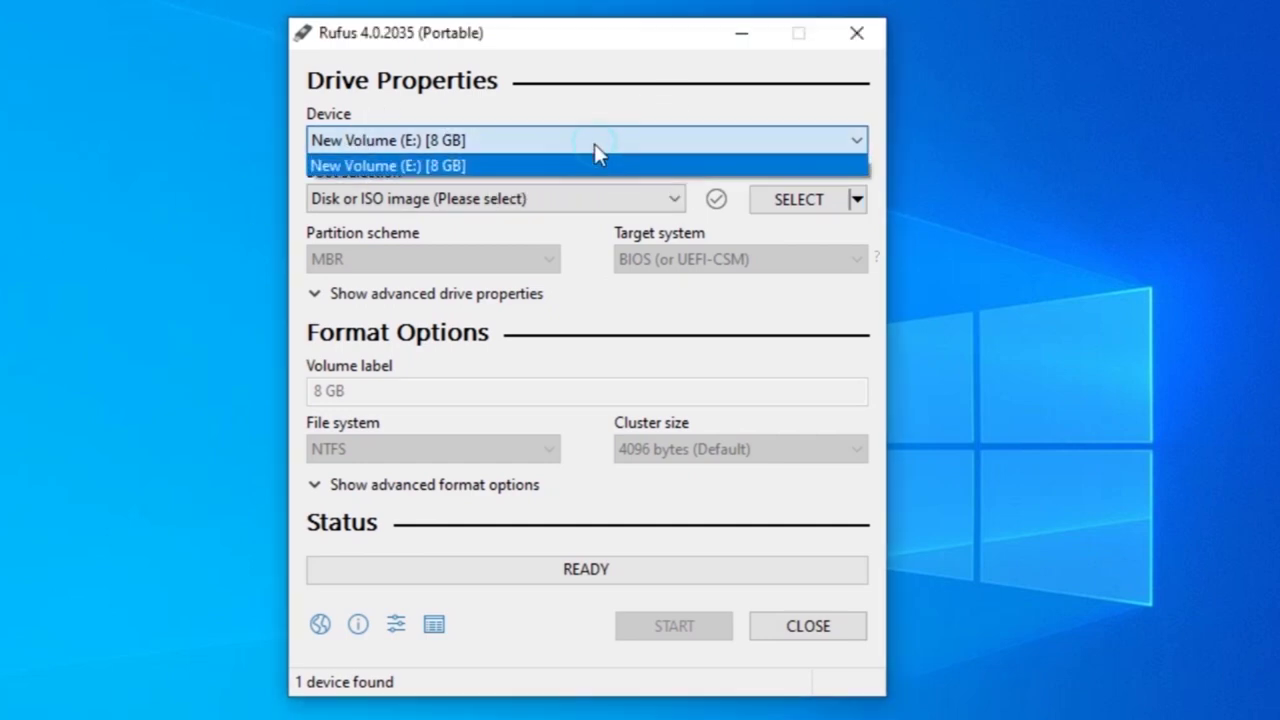
click(440, 168)
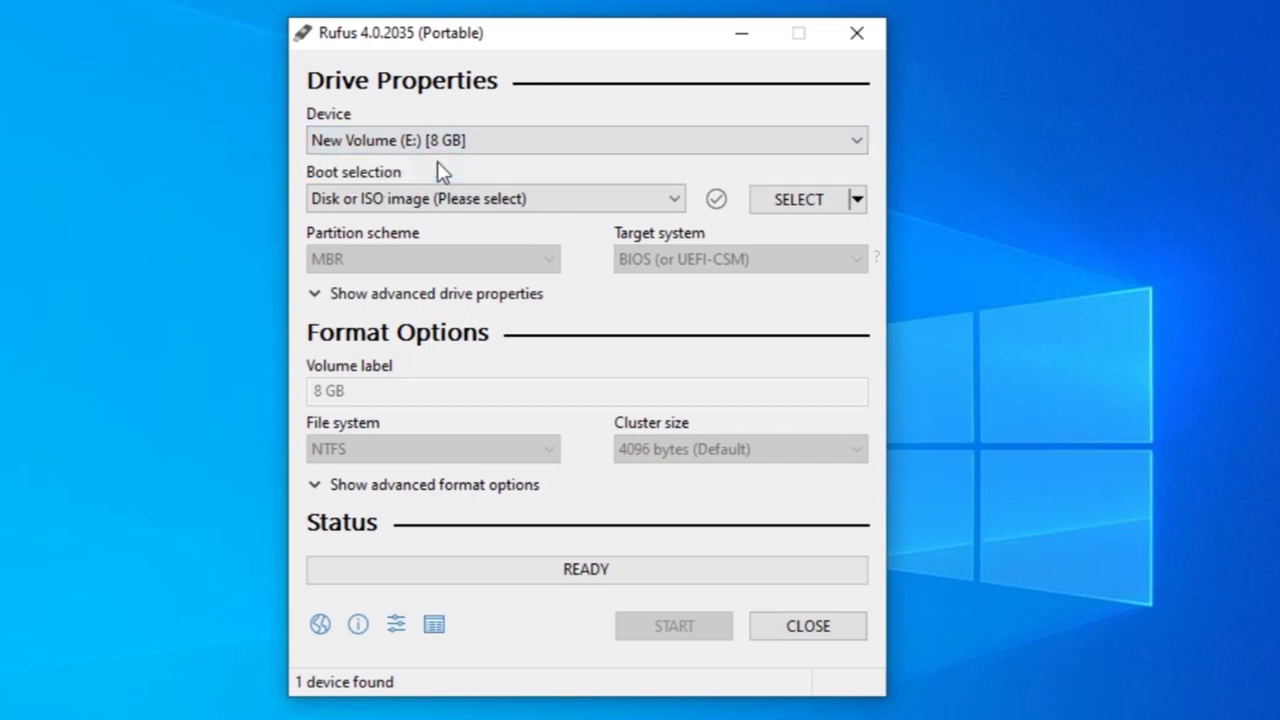
click(792, 203)
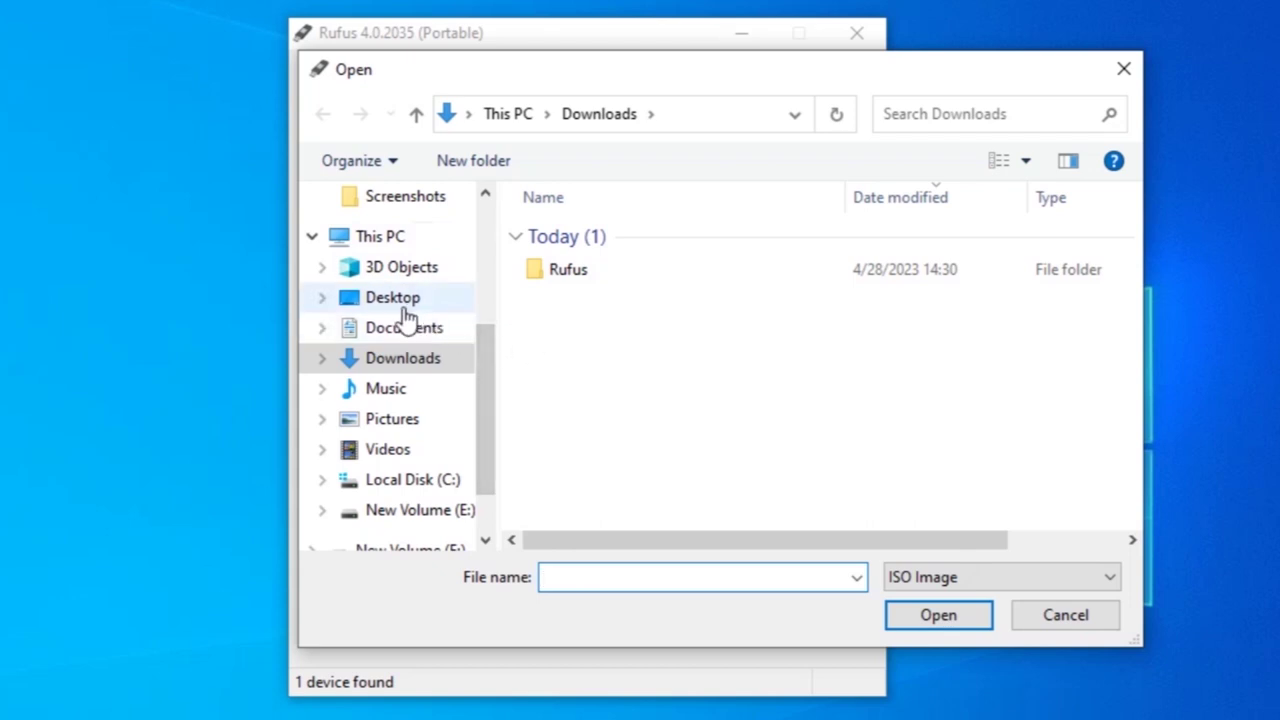
click(400, 298)
click(890, 360)
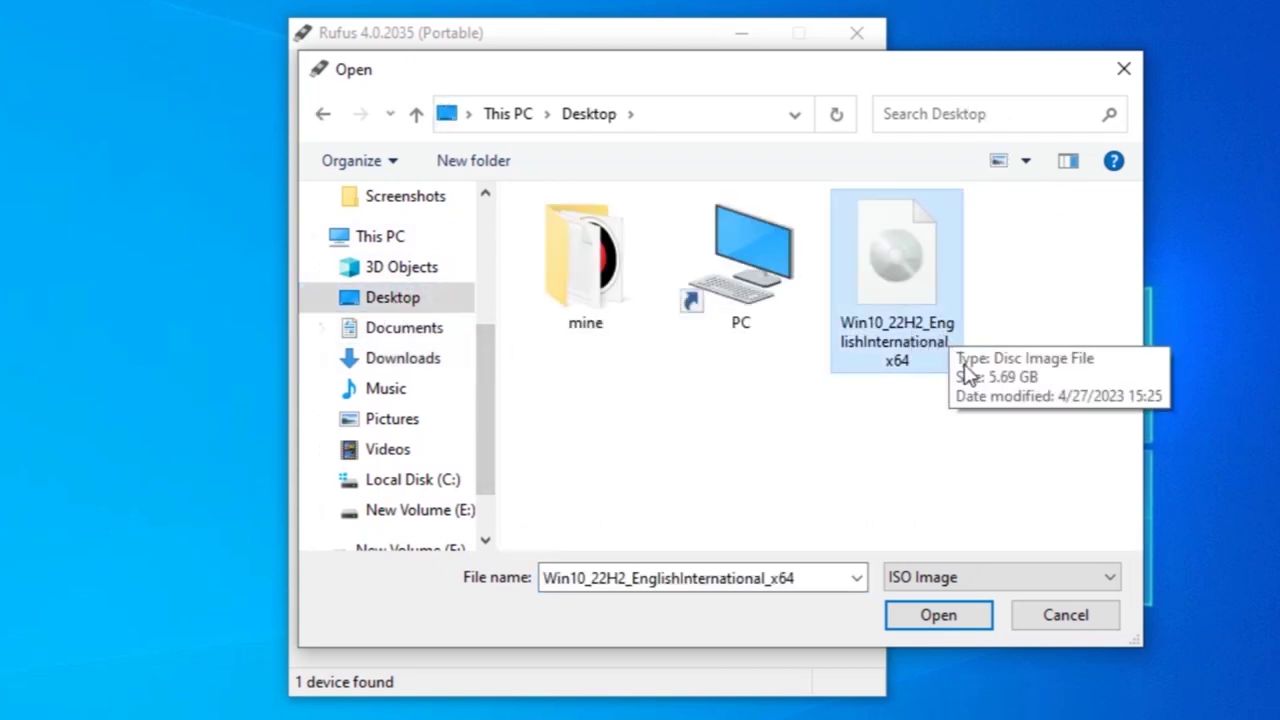
click(960, 617)
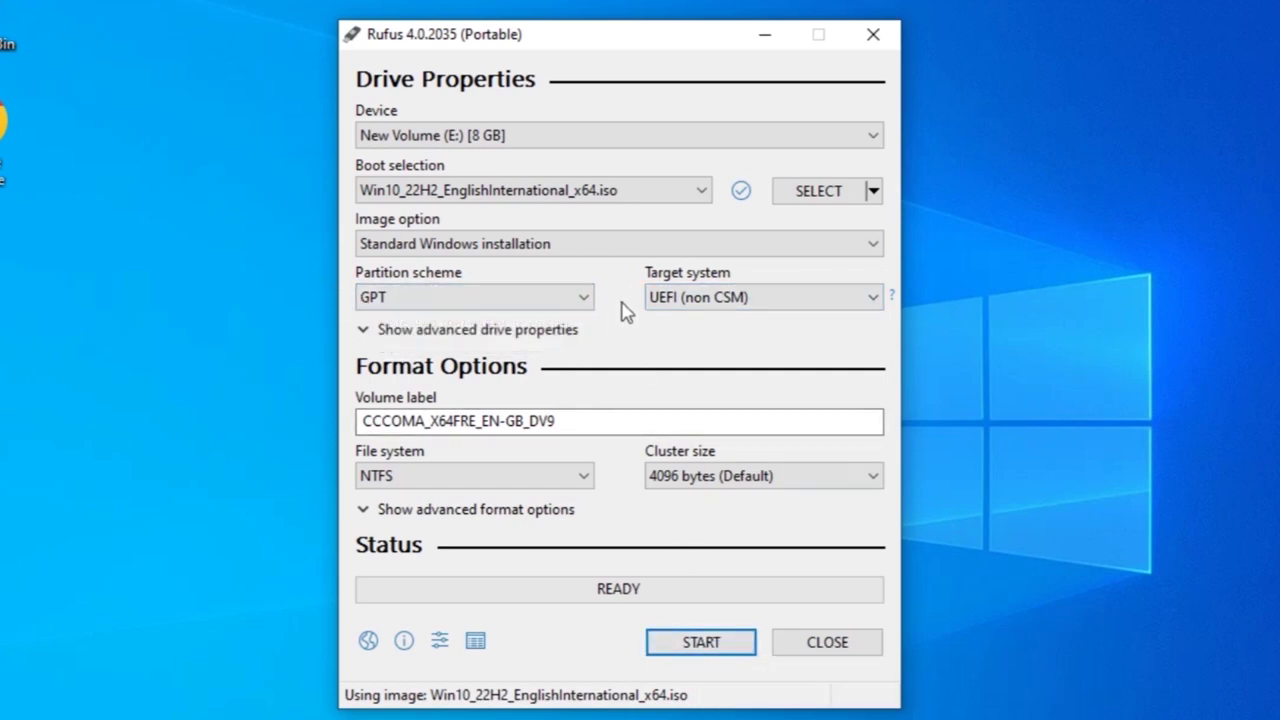
Set the partition scheme to MBR and start creating the bootable drive
click(582, 299)
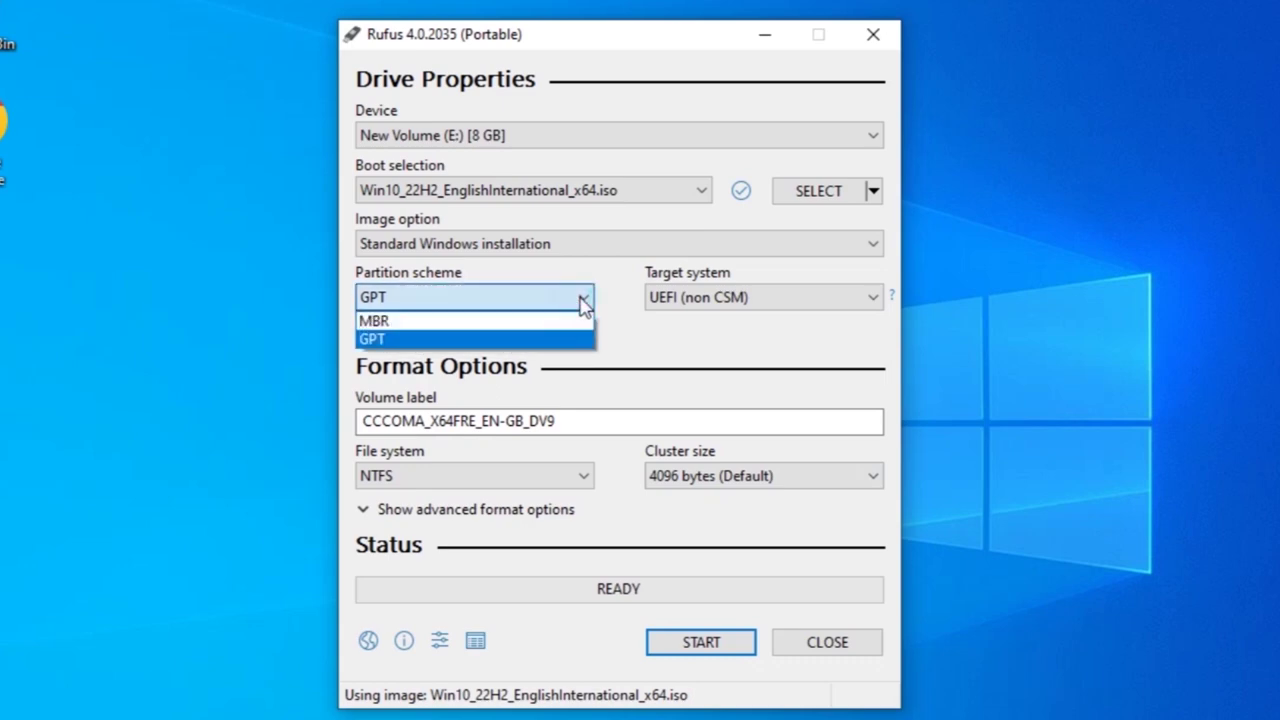
click(471, 321)
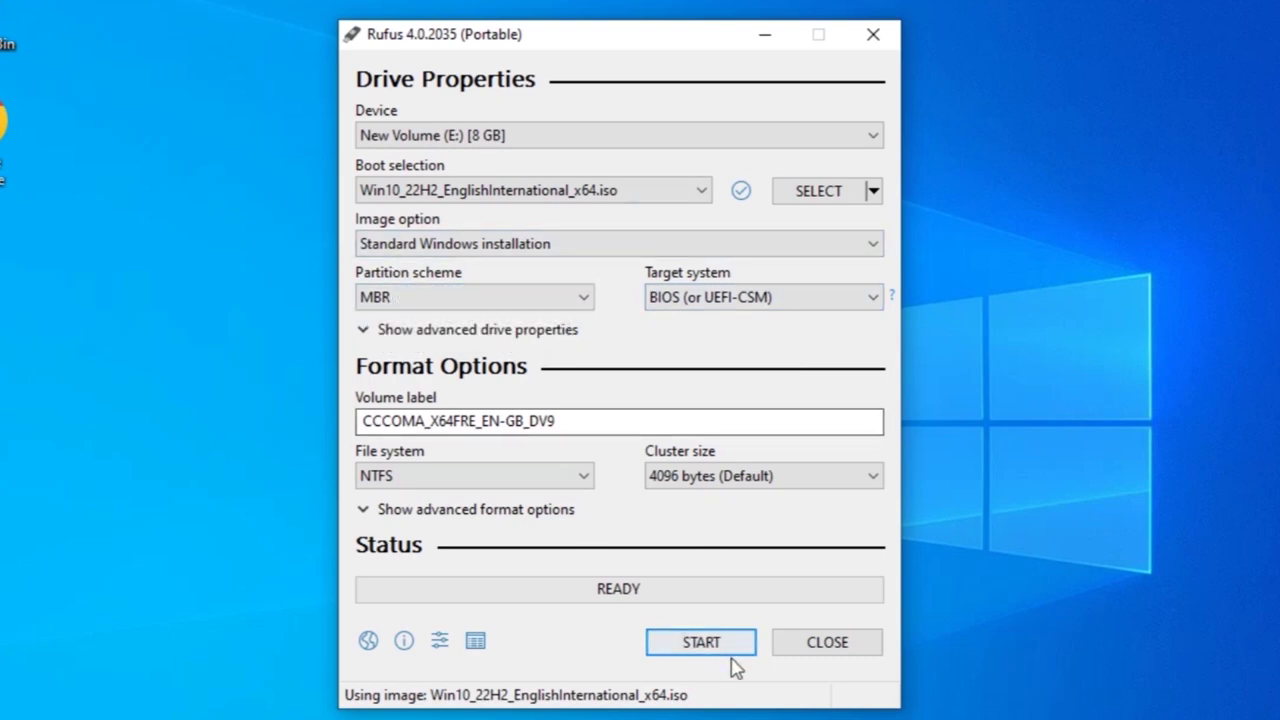
click(703, 645)
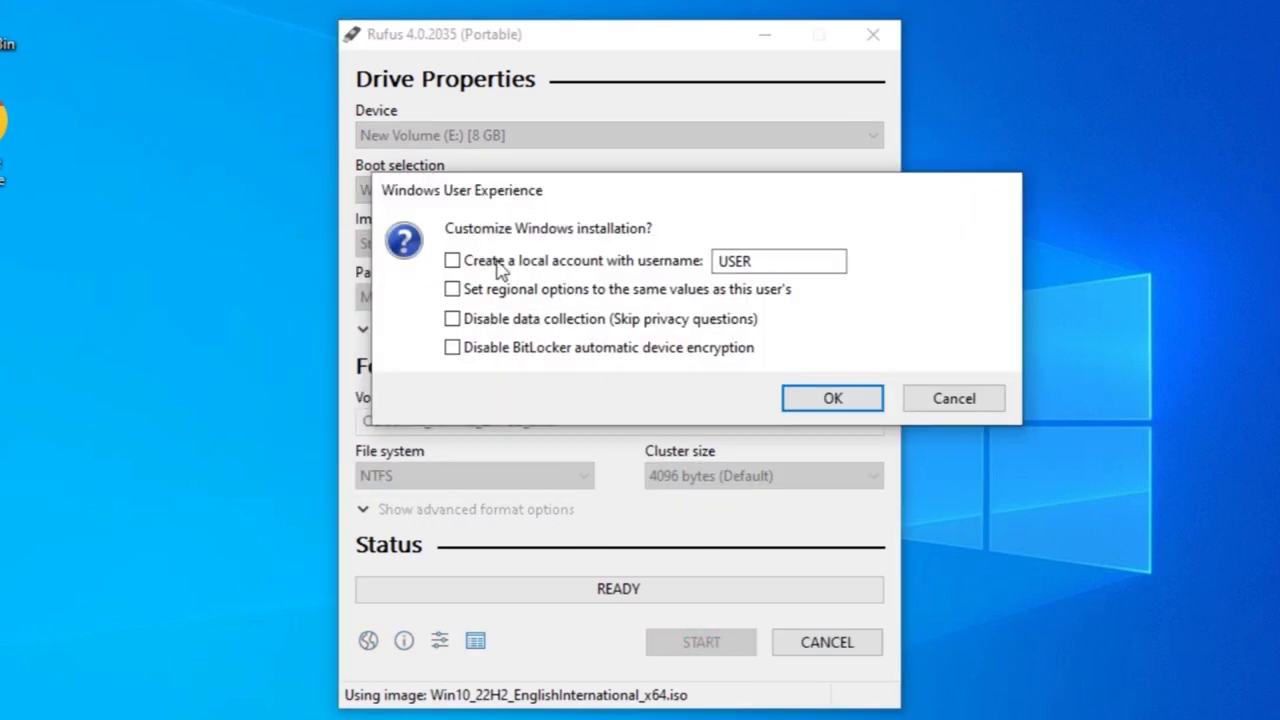
Enable the local account, regional options, disabled data collection and disabled BitLocker customizations, and confirm writing the image to the USB drive
click(452, 261)
click(452, 289)
click(452, 318)
click(452, 348)
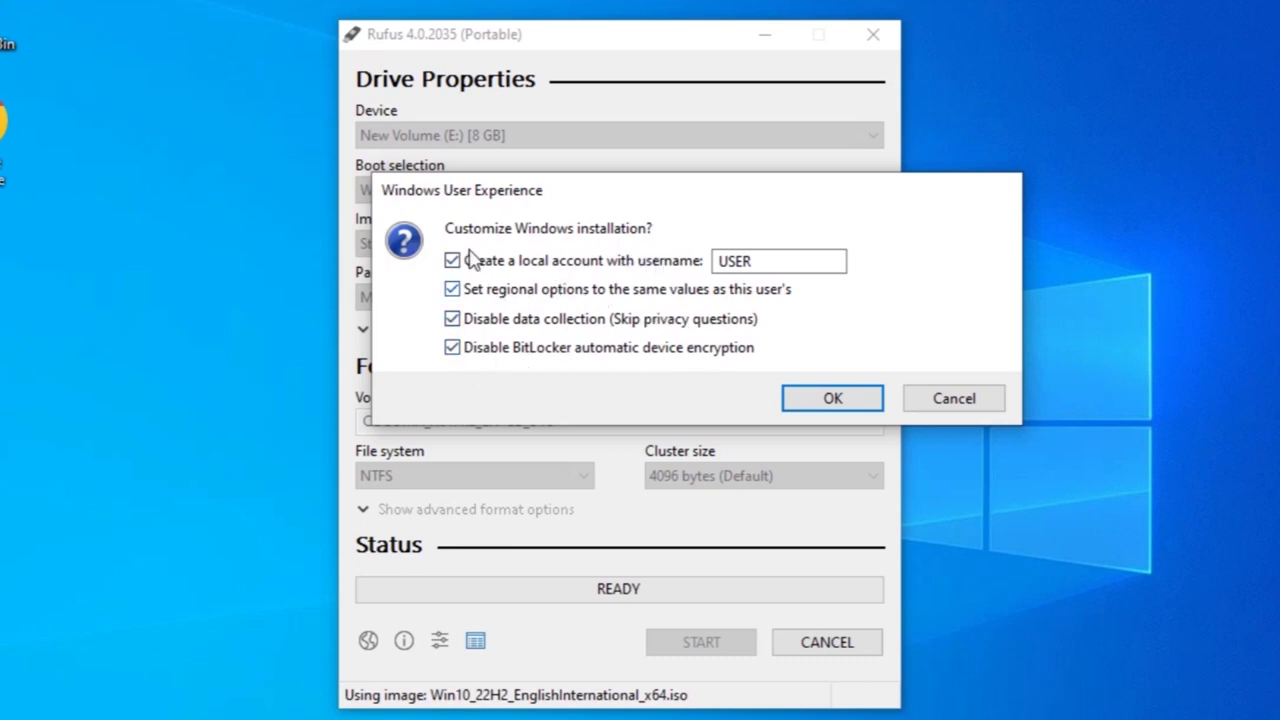
click(840, 403)
click(714, 375)
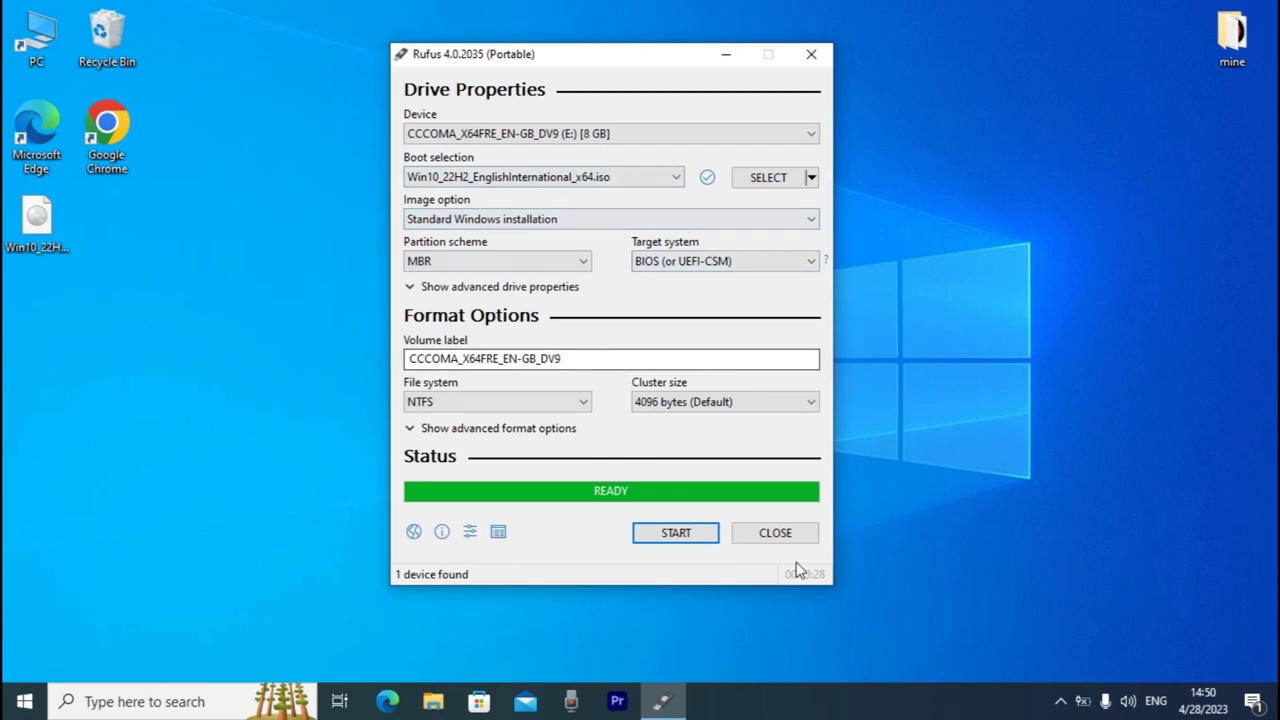
Close Rufus and safely eject the mass storage device CCCOMA_X64FRE_EN-GB_DV9 (E:)
click(790, 534)
click(1062, 703)
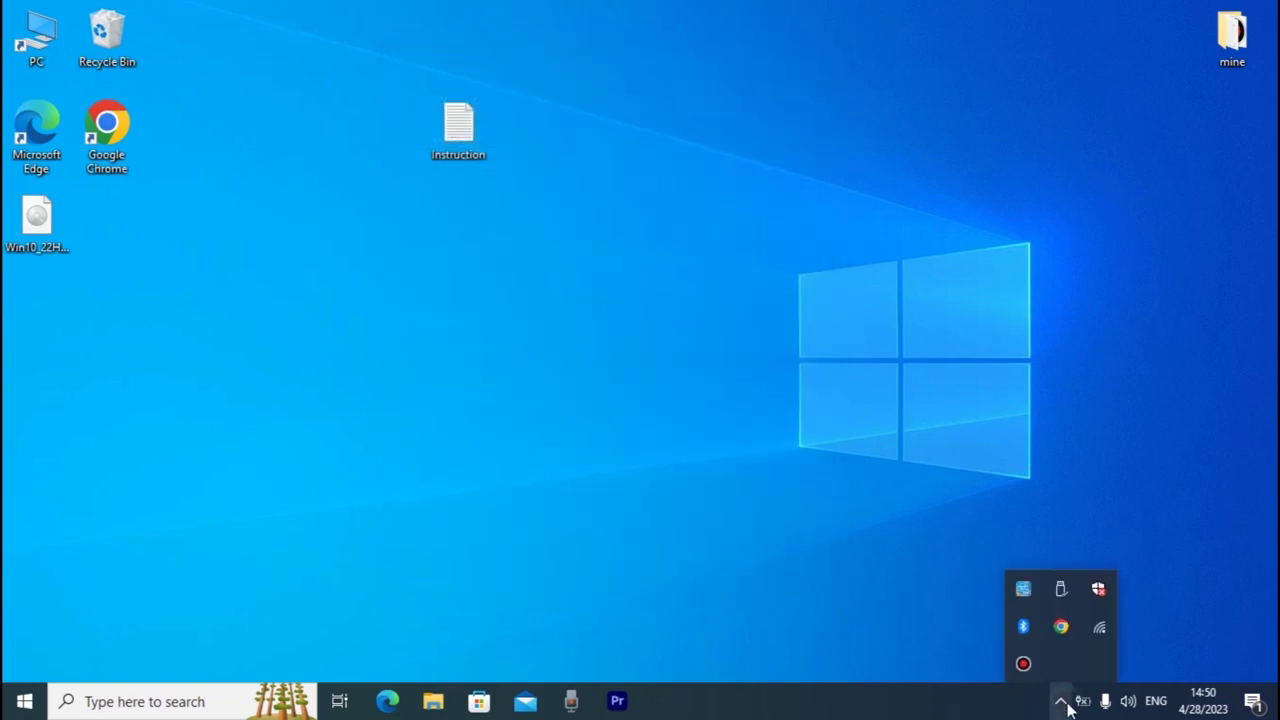
click(1062, 591)
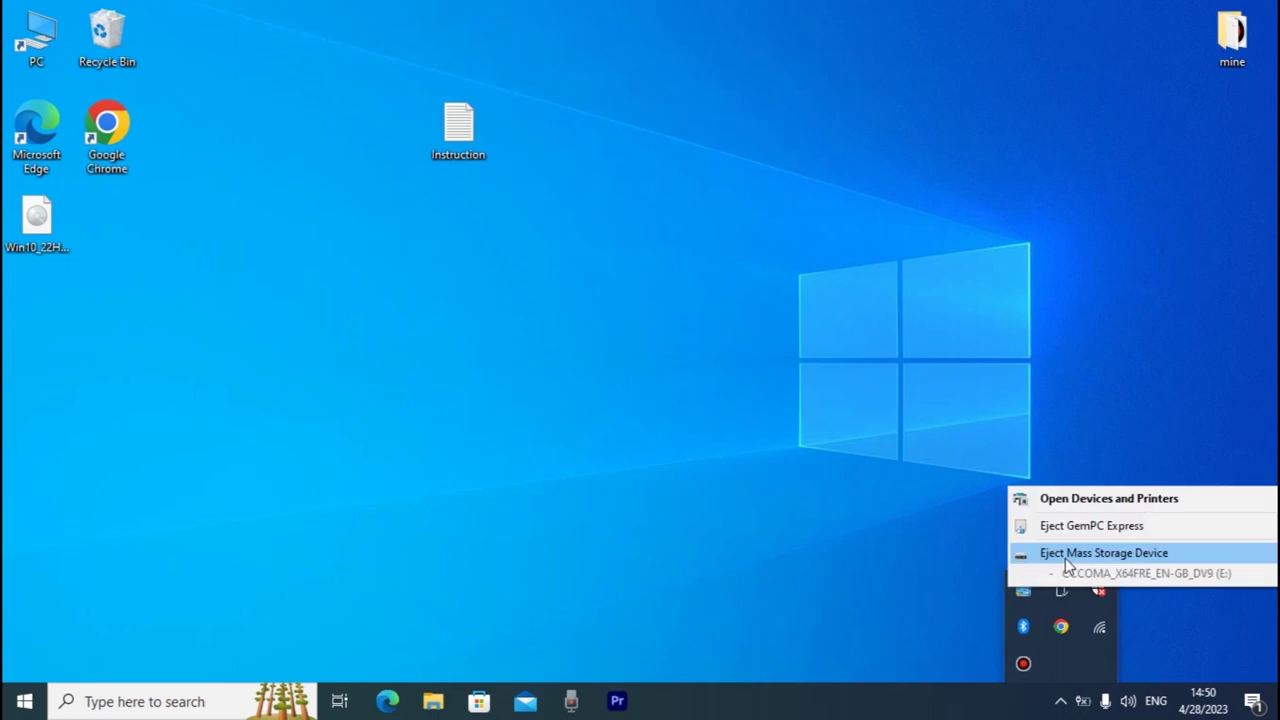
click(1070, 556)
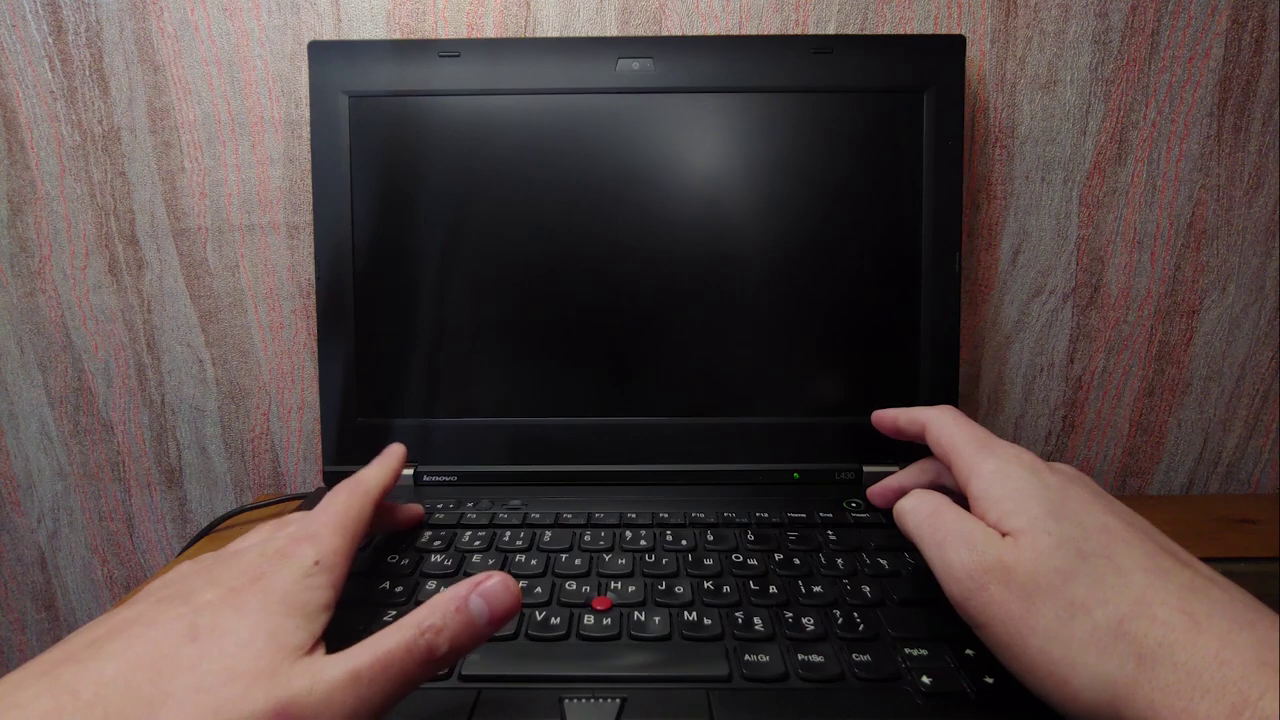
Enter ThinkPad Setup while the laptop starts and open the boot priority order in the Startup settings
key(F1)
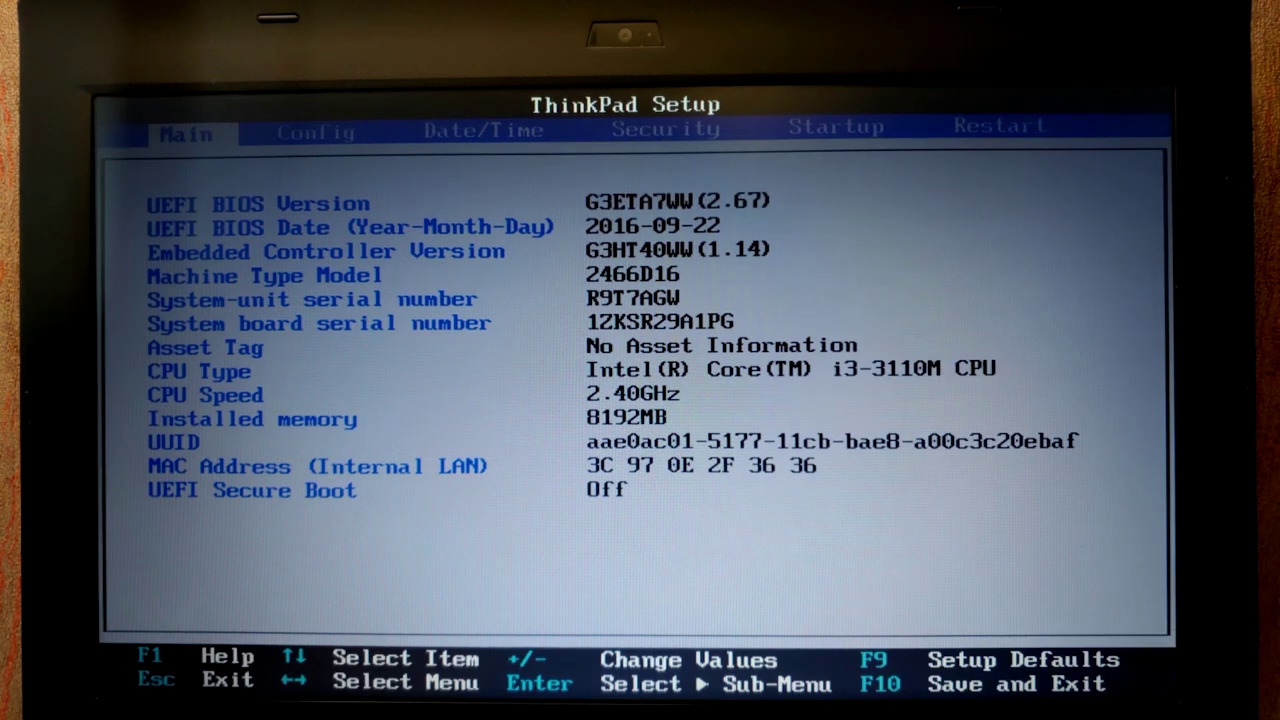
key(Right)
key(Right)
key(Left)
key(Left)
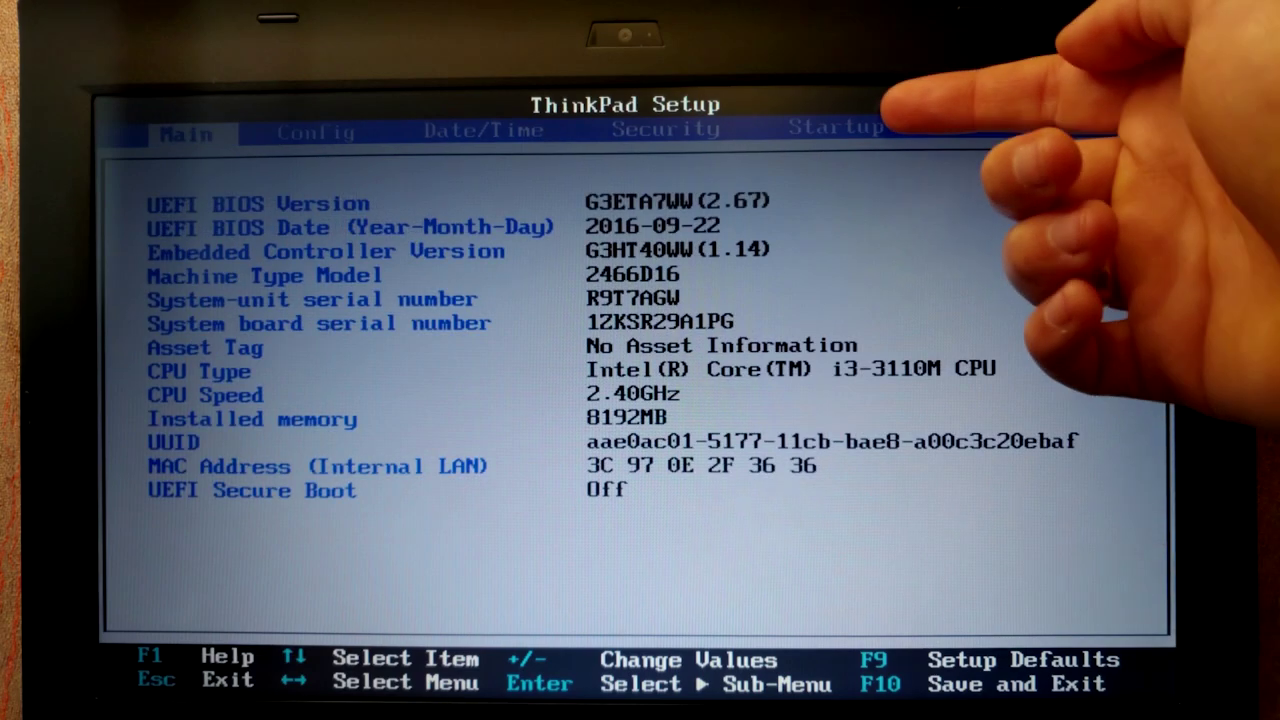
key(Right)
key(Right)
key(Right)
key(Right)
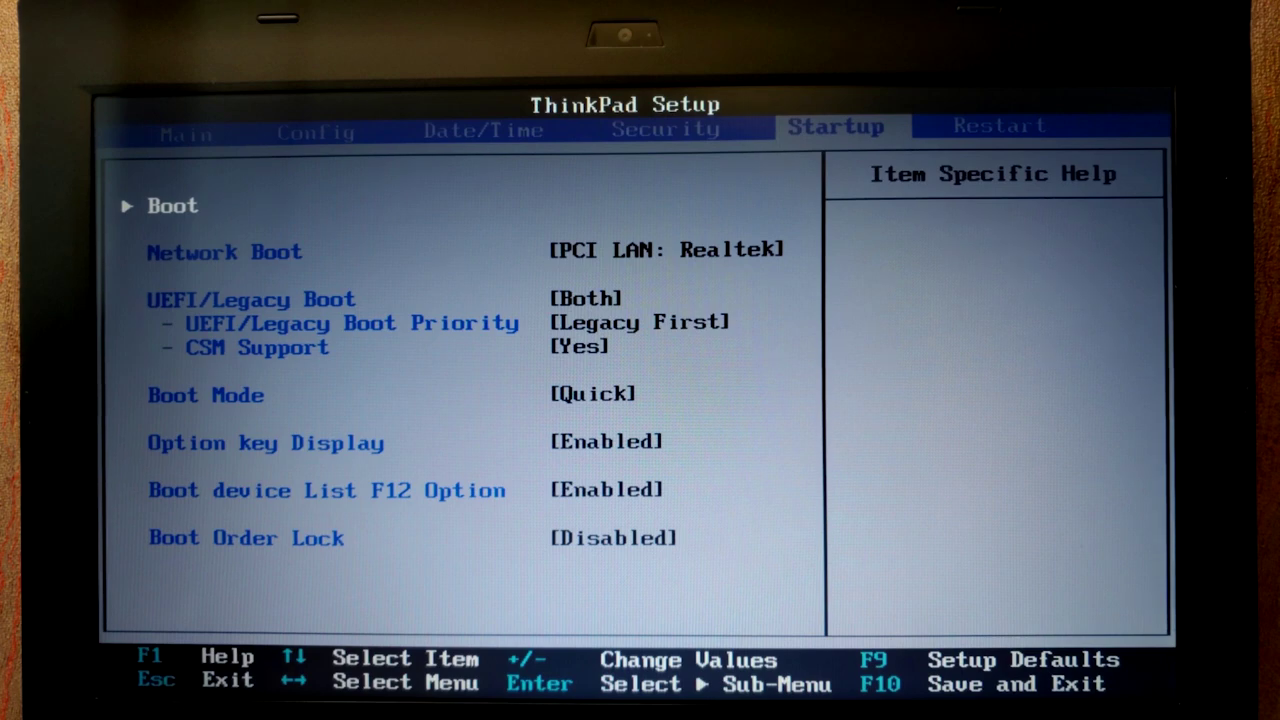
key(Return)
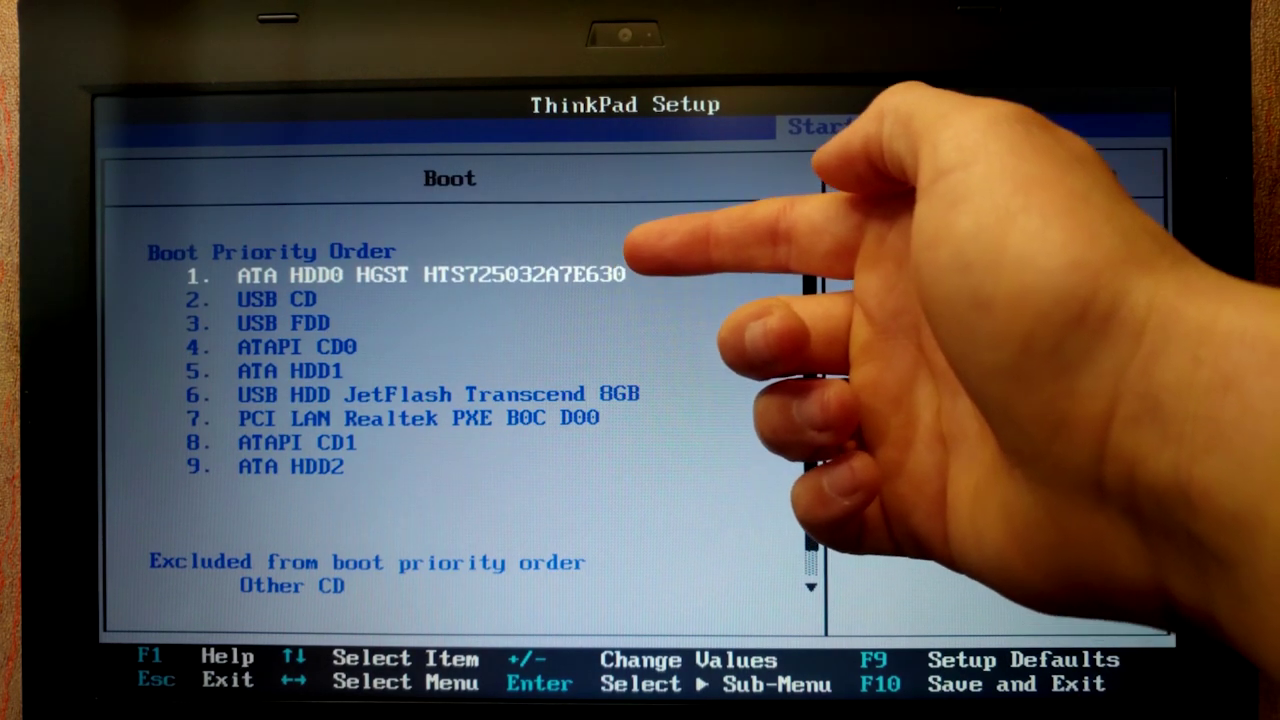
Move USB HDD JetFlash Transcend 8GB to first place in the boot priority order
key(Down)
key(Down)
key(Down)
key(Down)
key(Down)
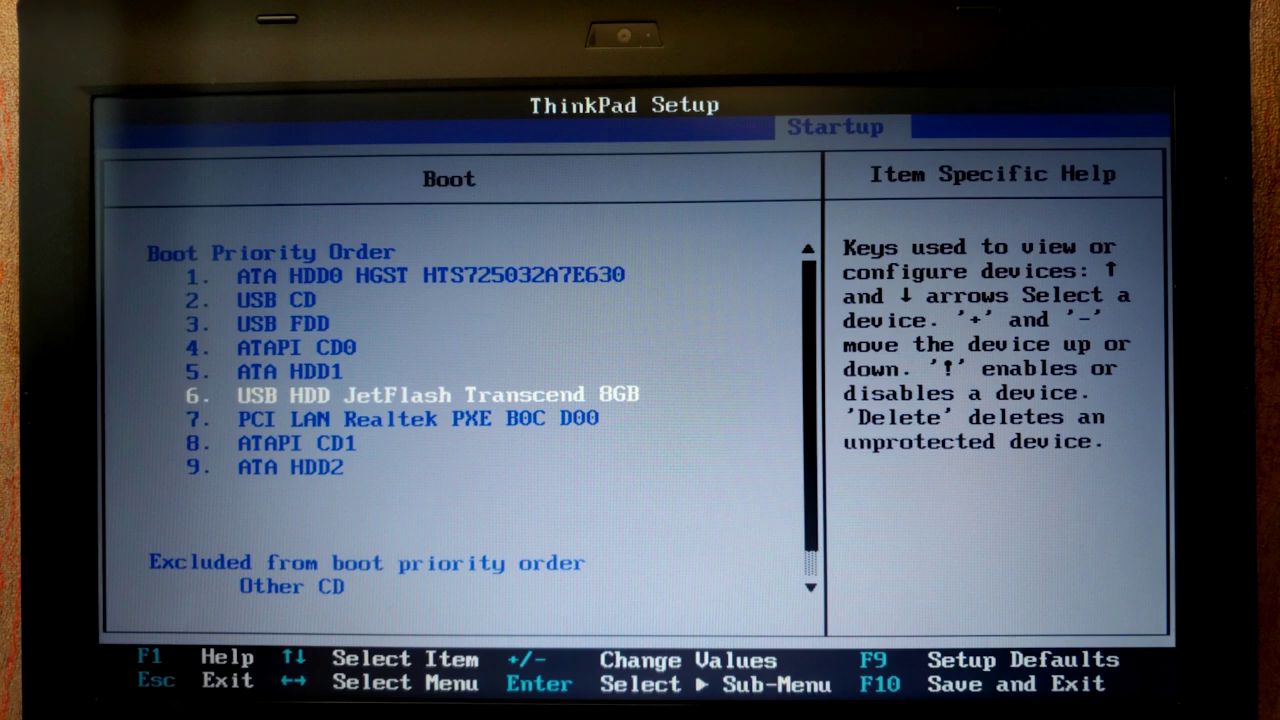
key(plus)
key(plus)
key(plus)
key(plus)
key(plus)
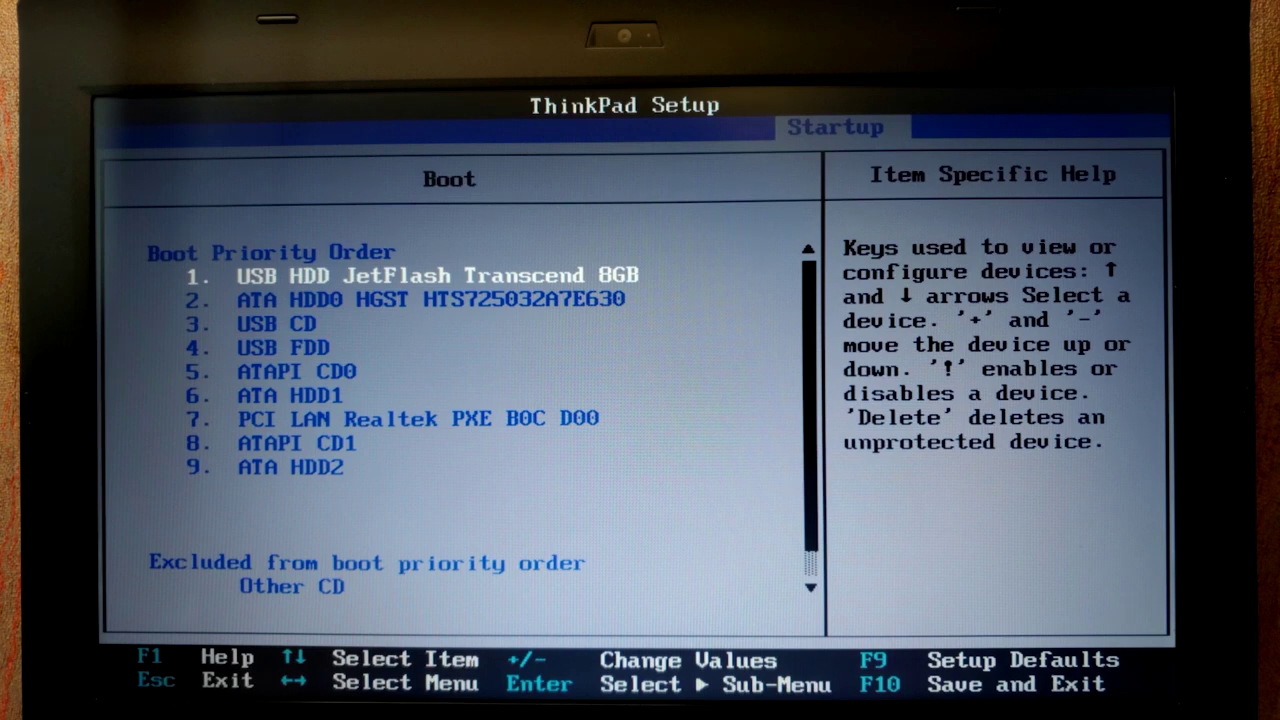
Leave the boot order and exit ThinkPad Setup saving changes to boot from the USB drive
key(Escape)
key(Right)
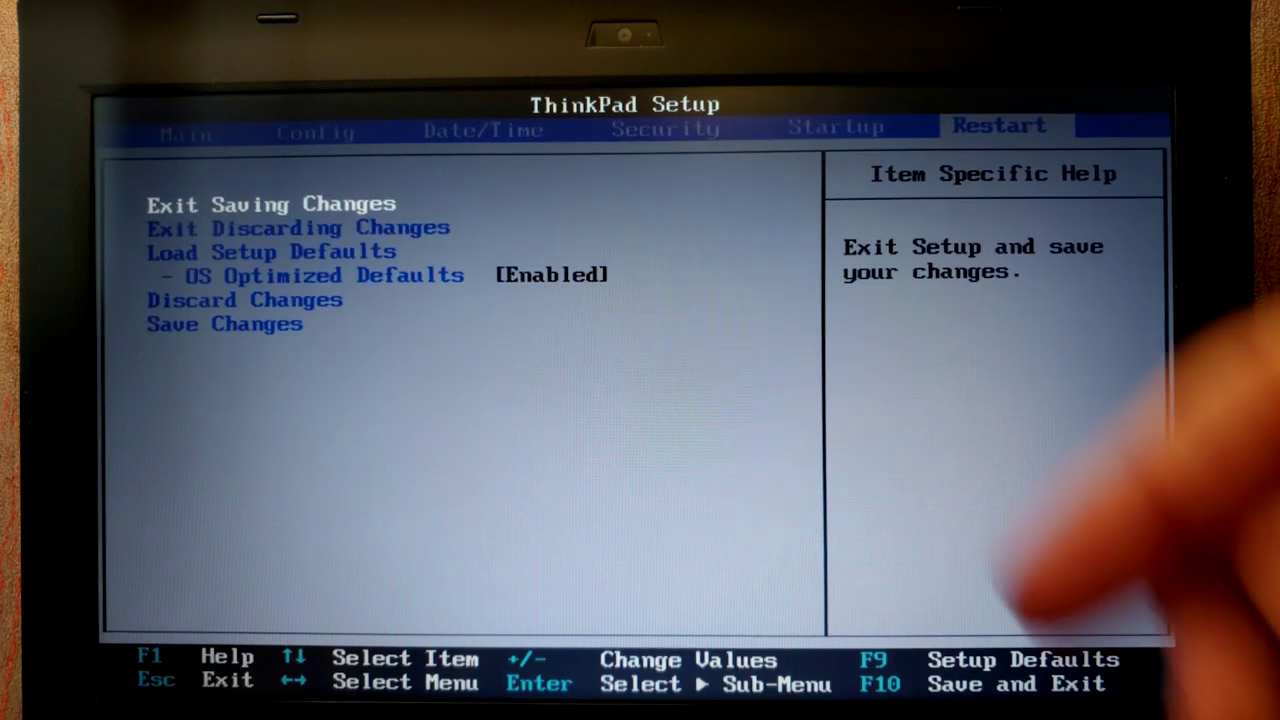
key(Return)
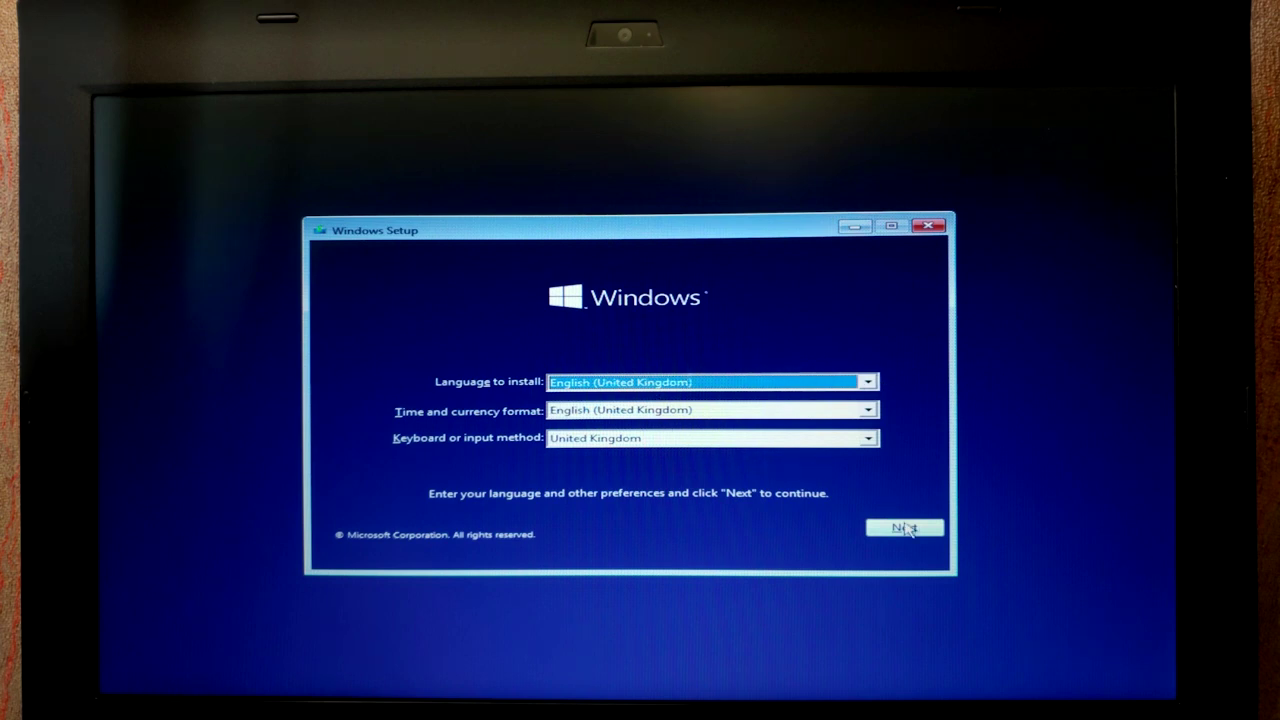
Accept the English (United Kingdom) language, format and keyboard preferences and start the Windows installation
click(904, 528)
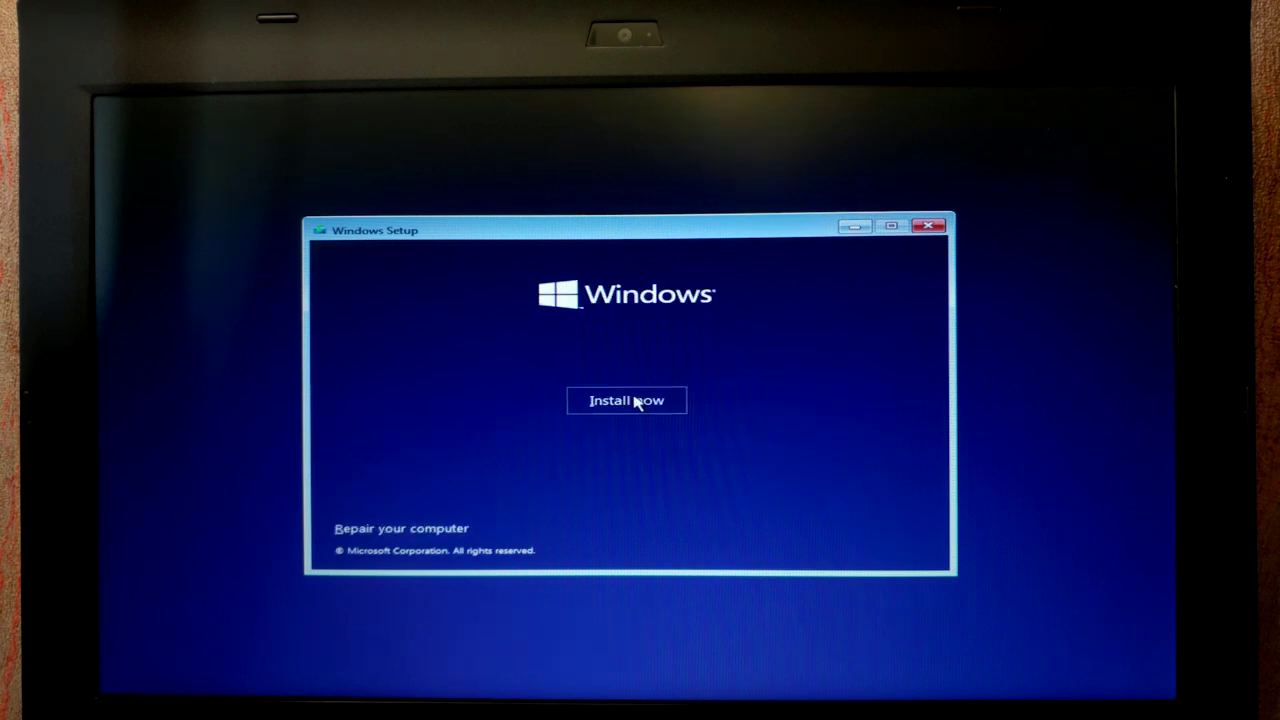
click(627, 401)
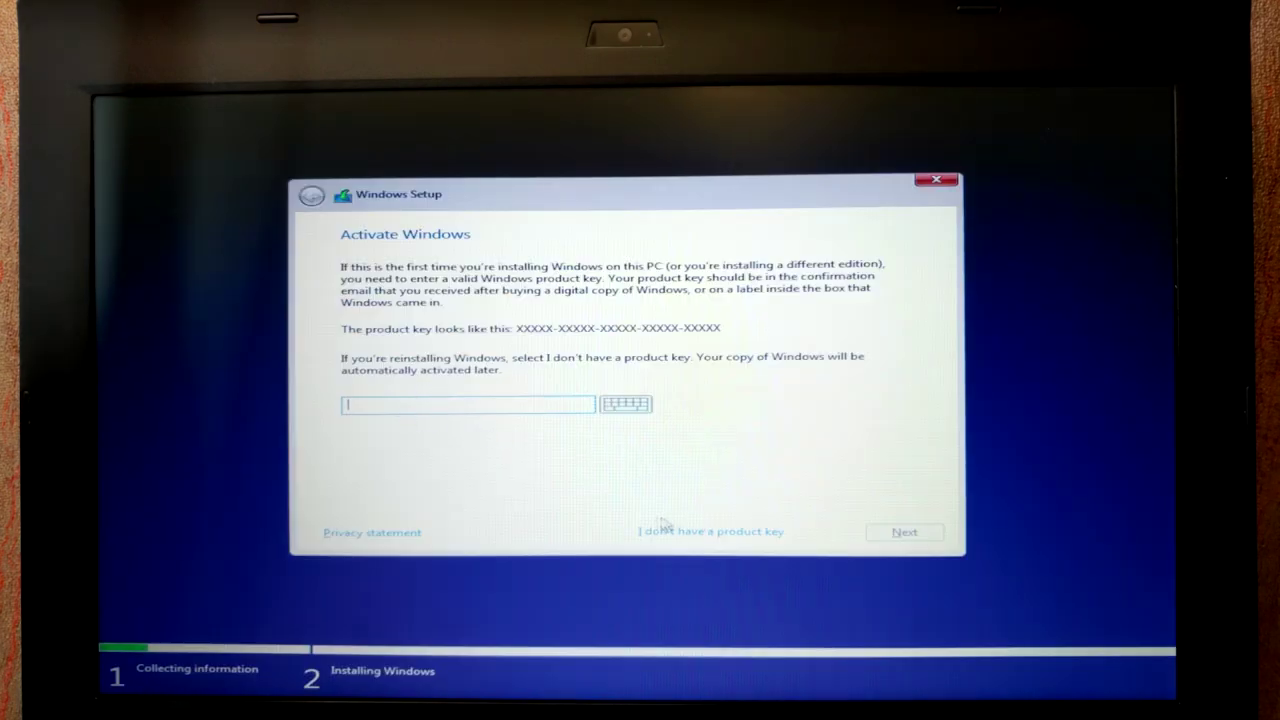
Continue without a product key and select Windows 10 Pro as the operating system to install
click(703, 533)
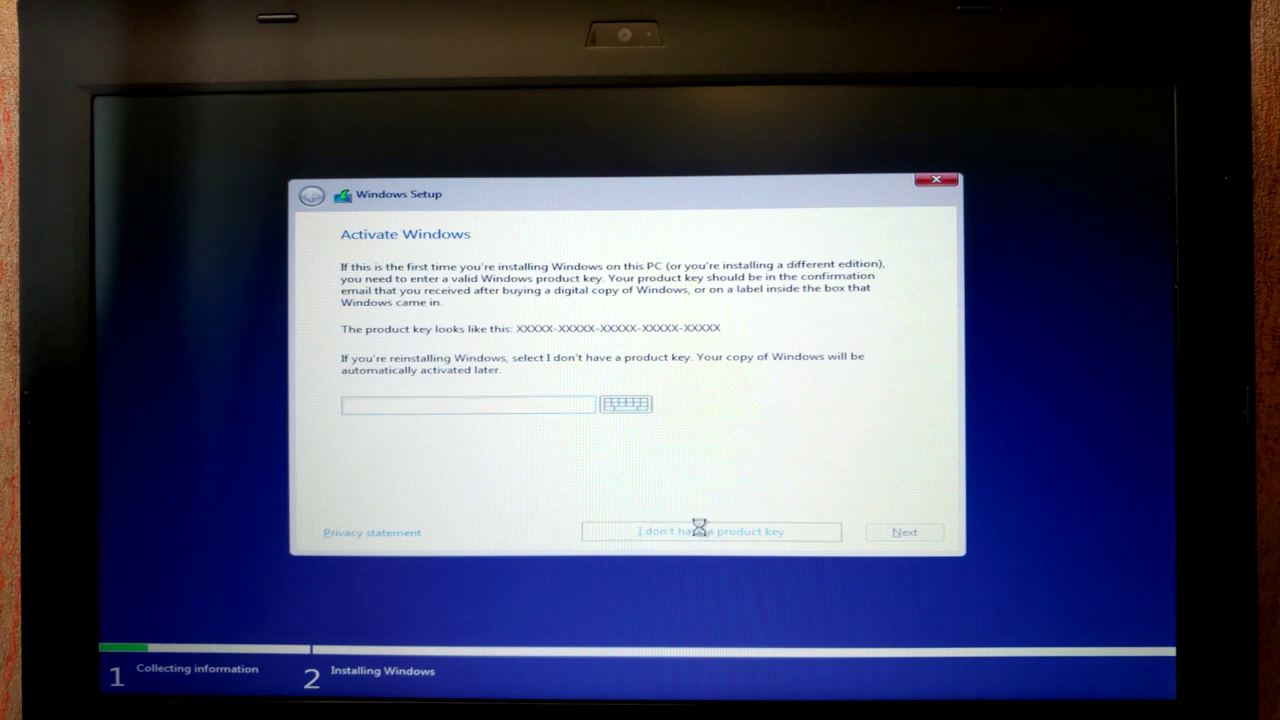
click(418, 366)
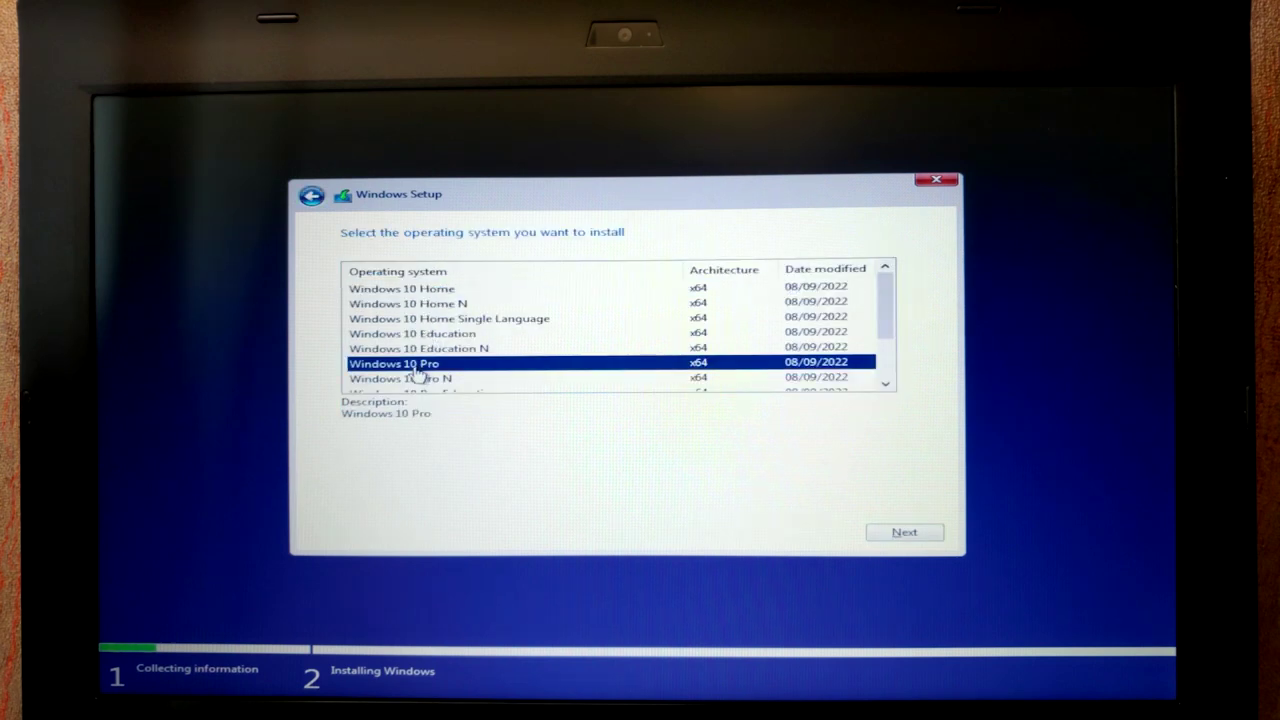
click(900, 534)
Accept the license terms and choose the Custom: Install Windows only (advanced) installation type
click(350, 496)
click(908, 534)
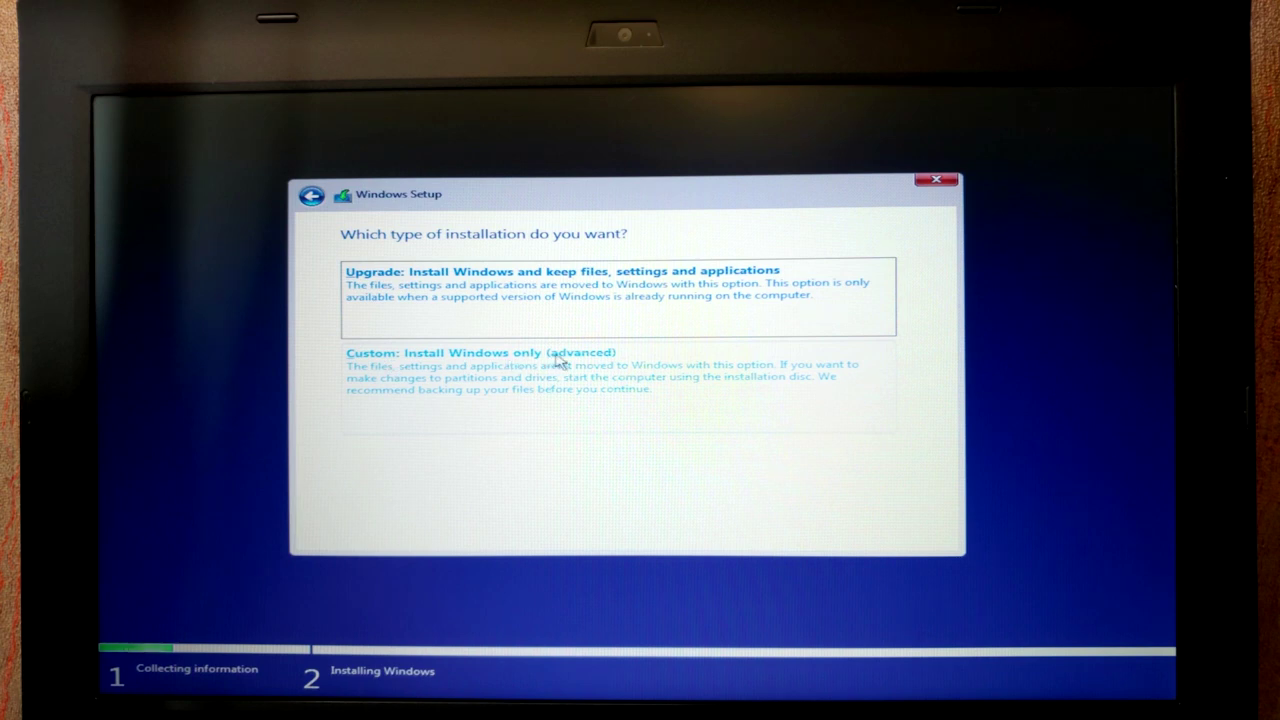
click(555, 370)
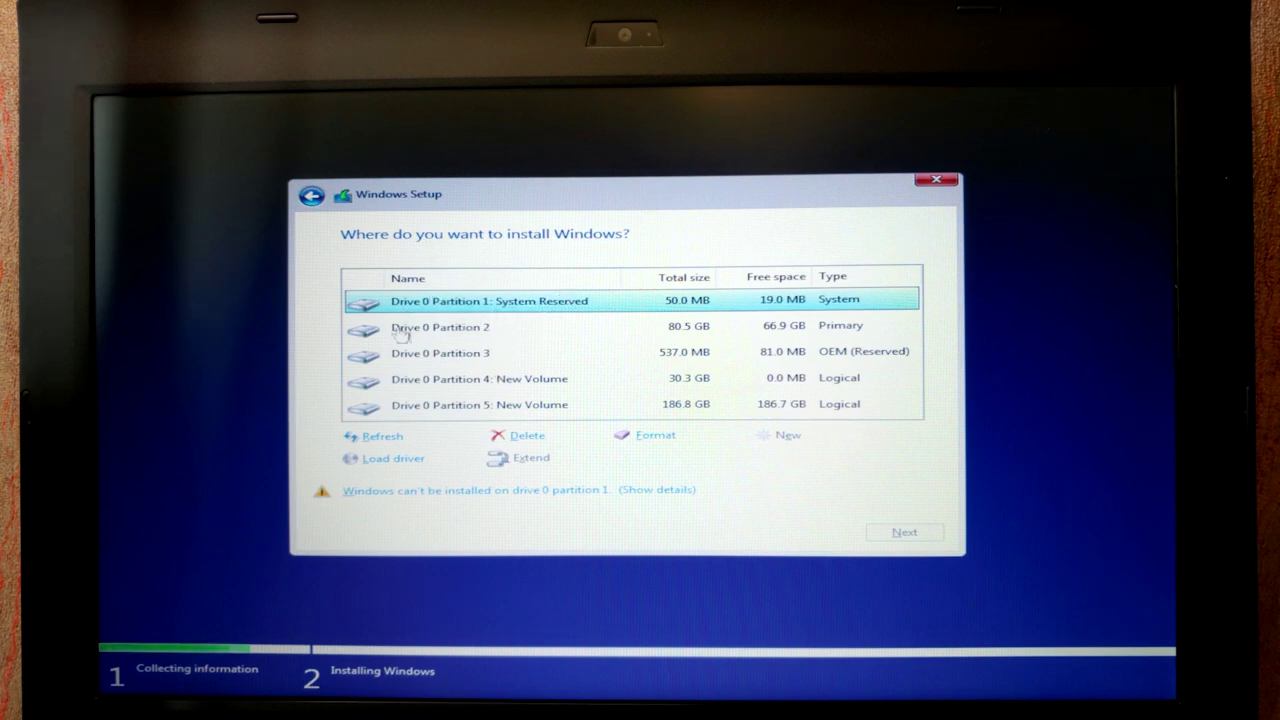
Delete all existing partitions on Drive 0, accepting the data-loss warnings
click(563, 406)
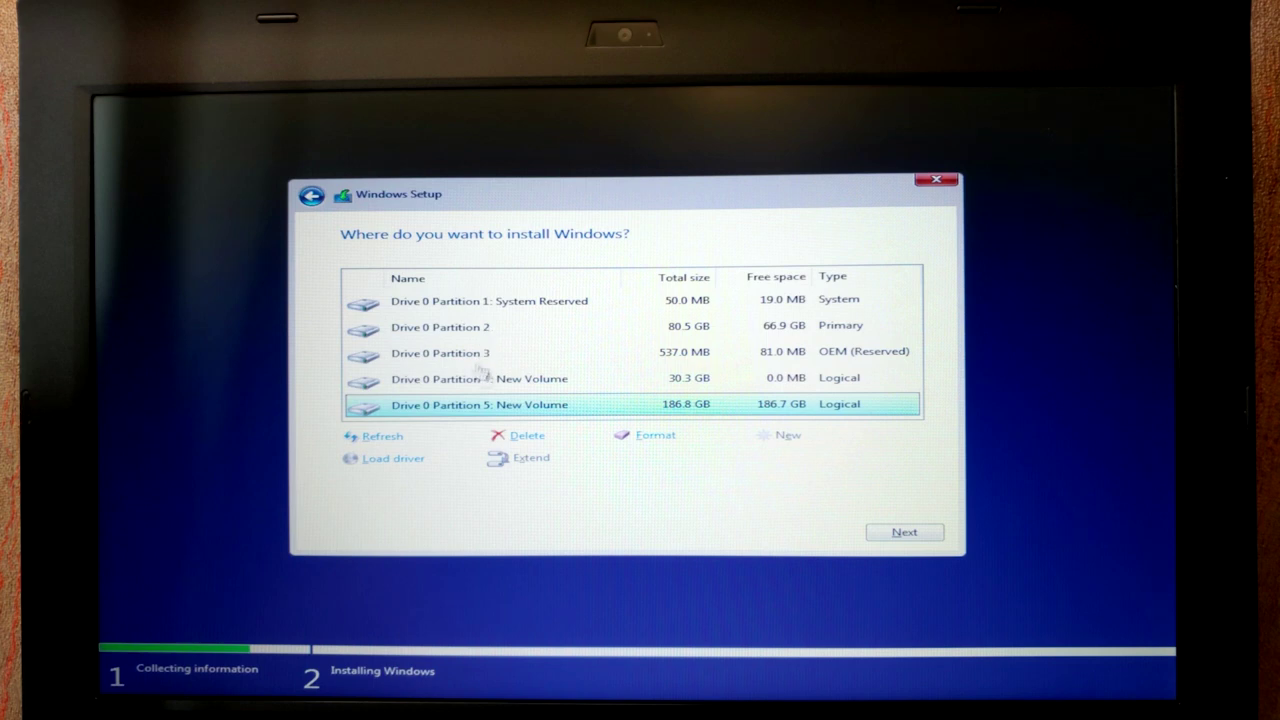
click(525, 437)
click(770, 458)
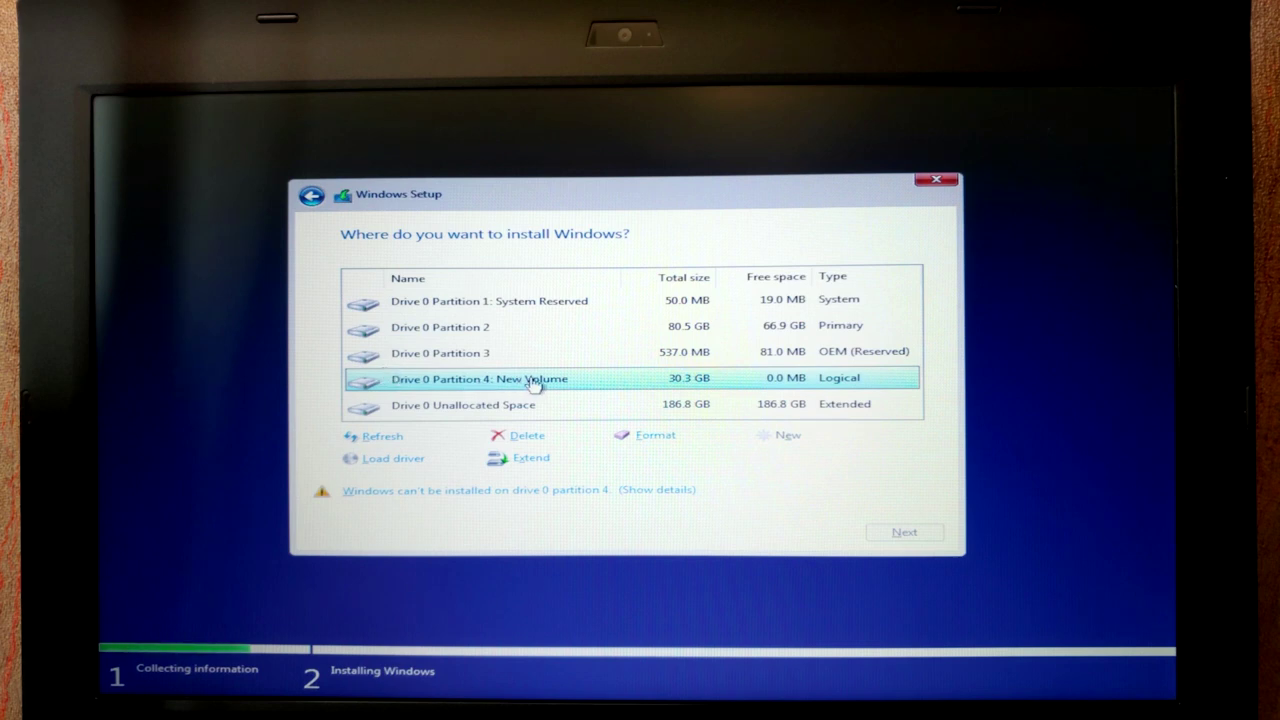
click(528, 437)
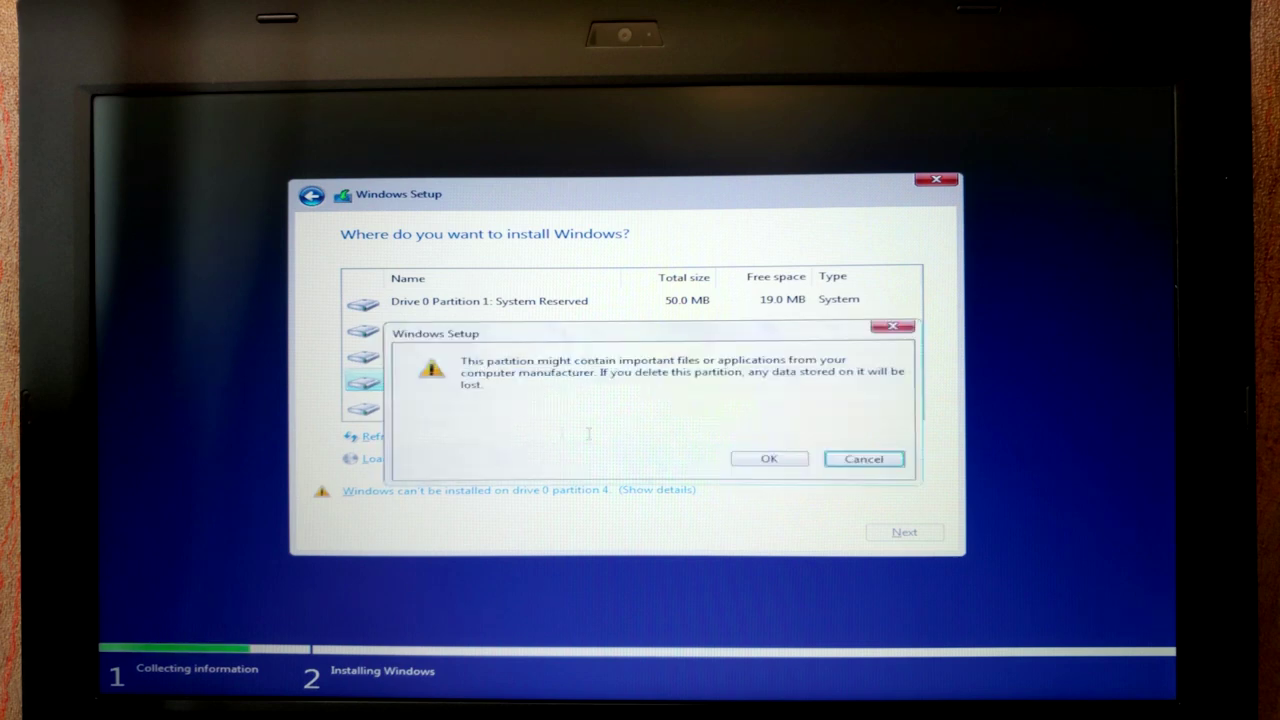
click(760, 458)
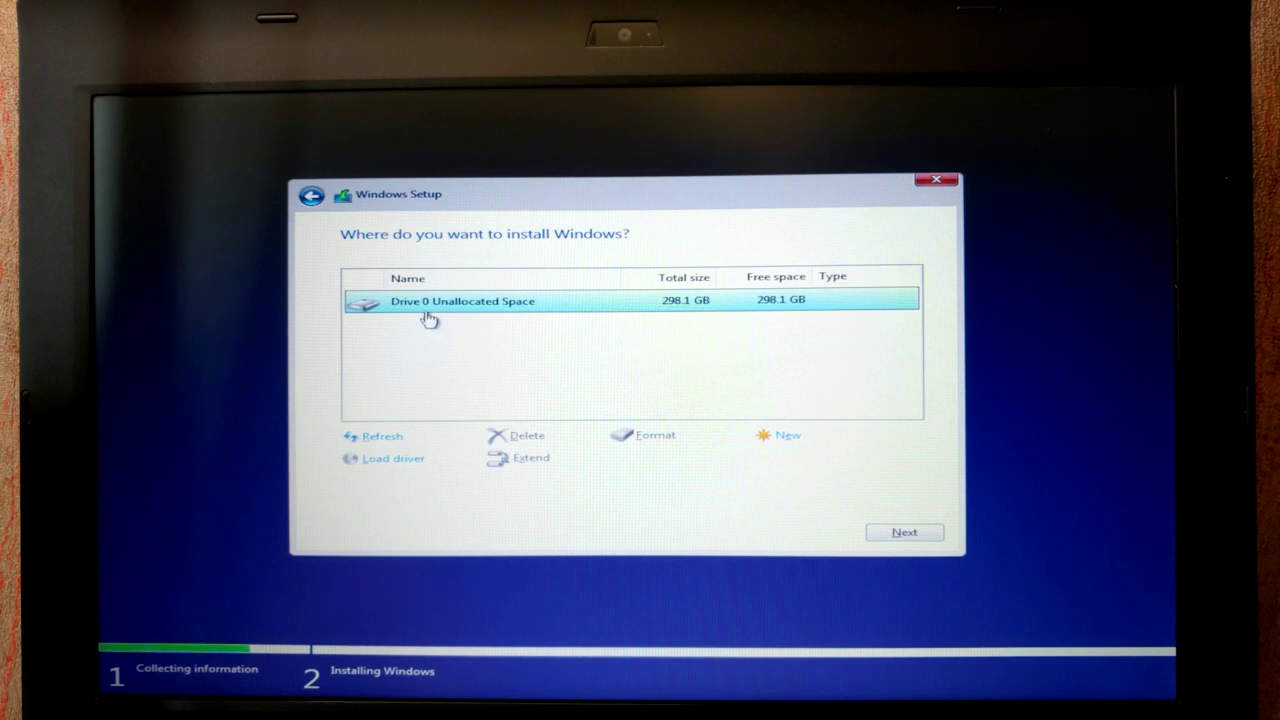
Create an 83000 MB partition in Drive 0's unallocated space and start installing Windows on the new primary partition
click(783, 440)
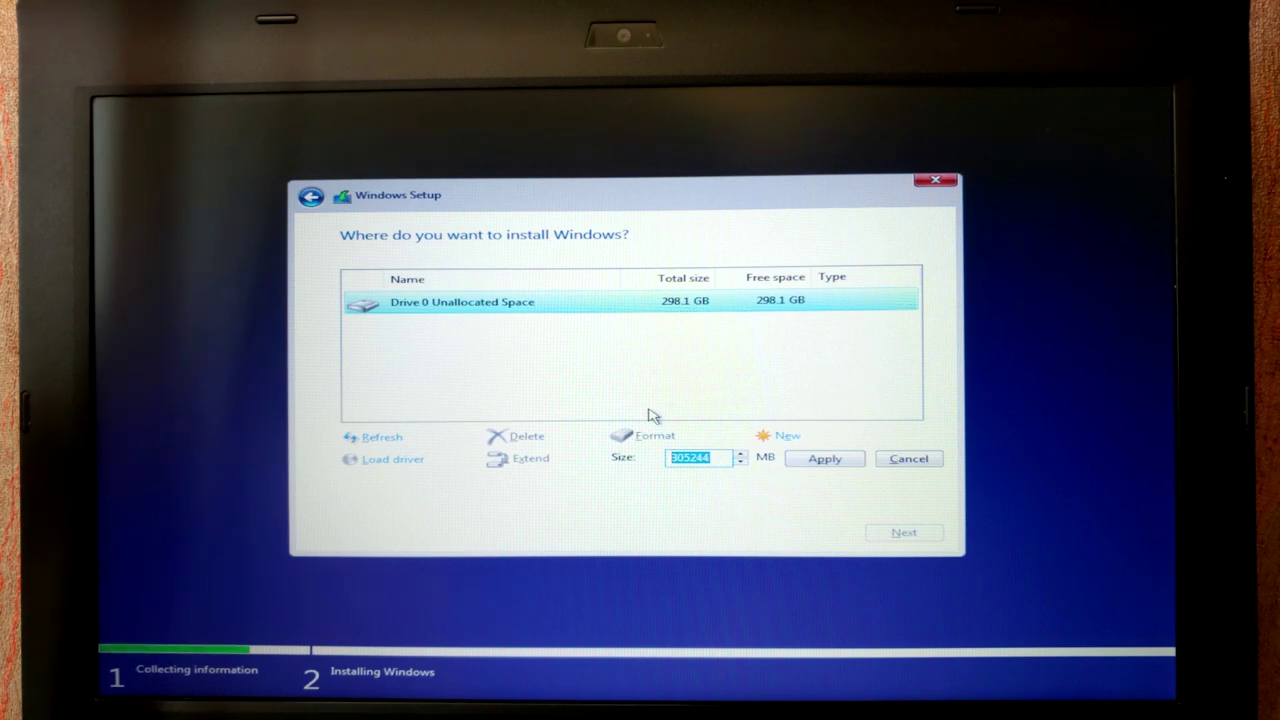
key(BackSpace)
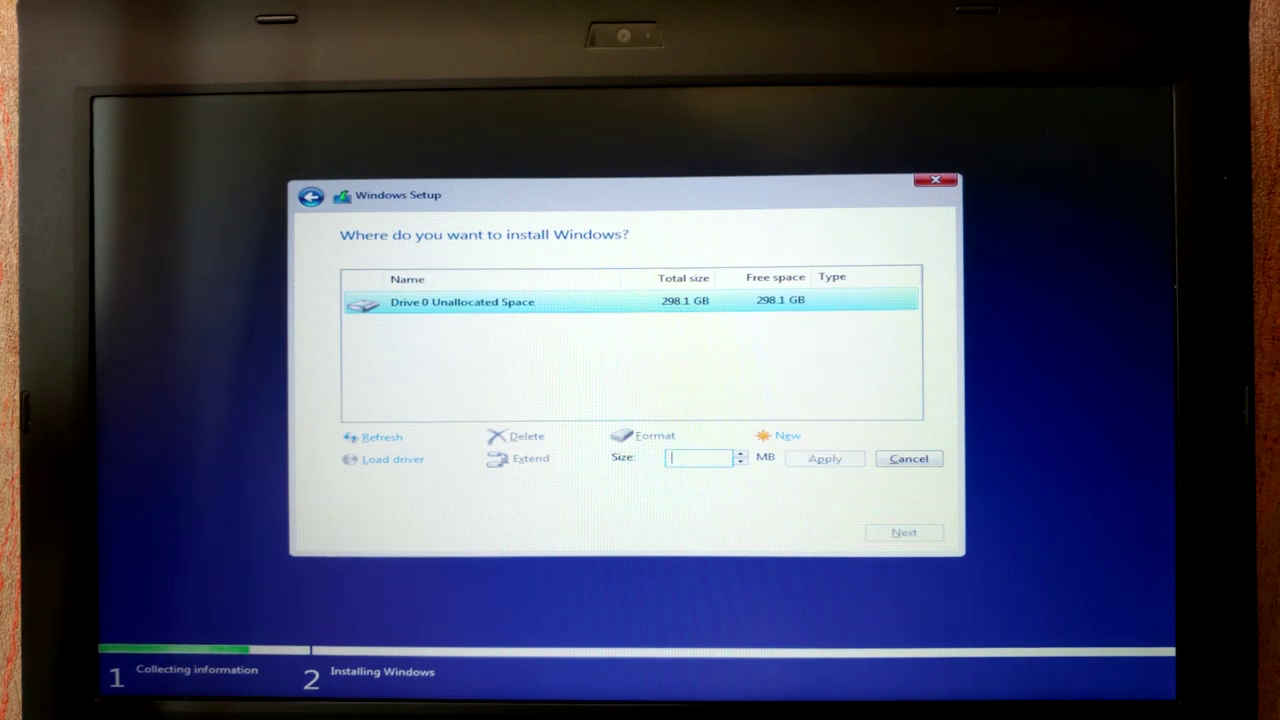
text(83)
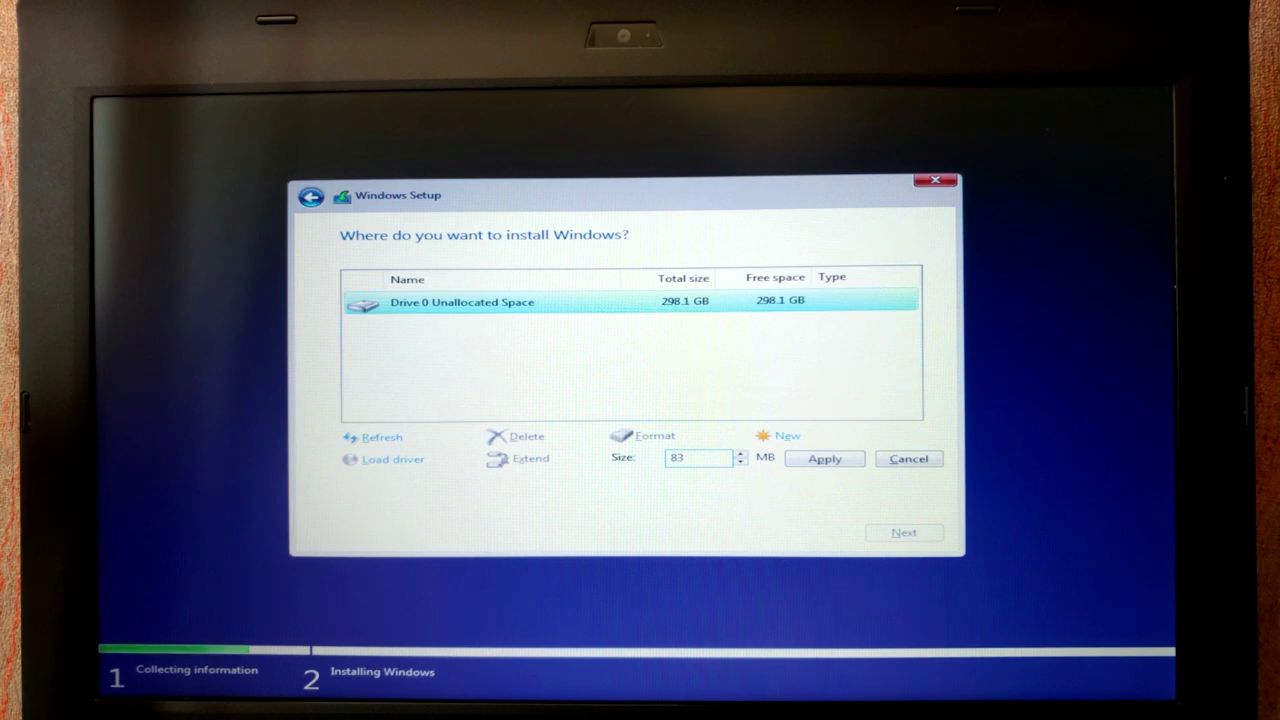
text(000)
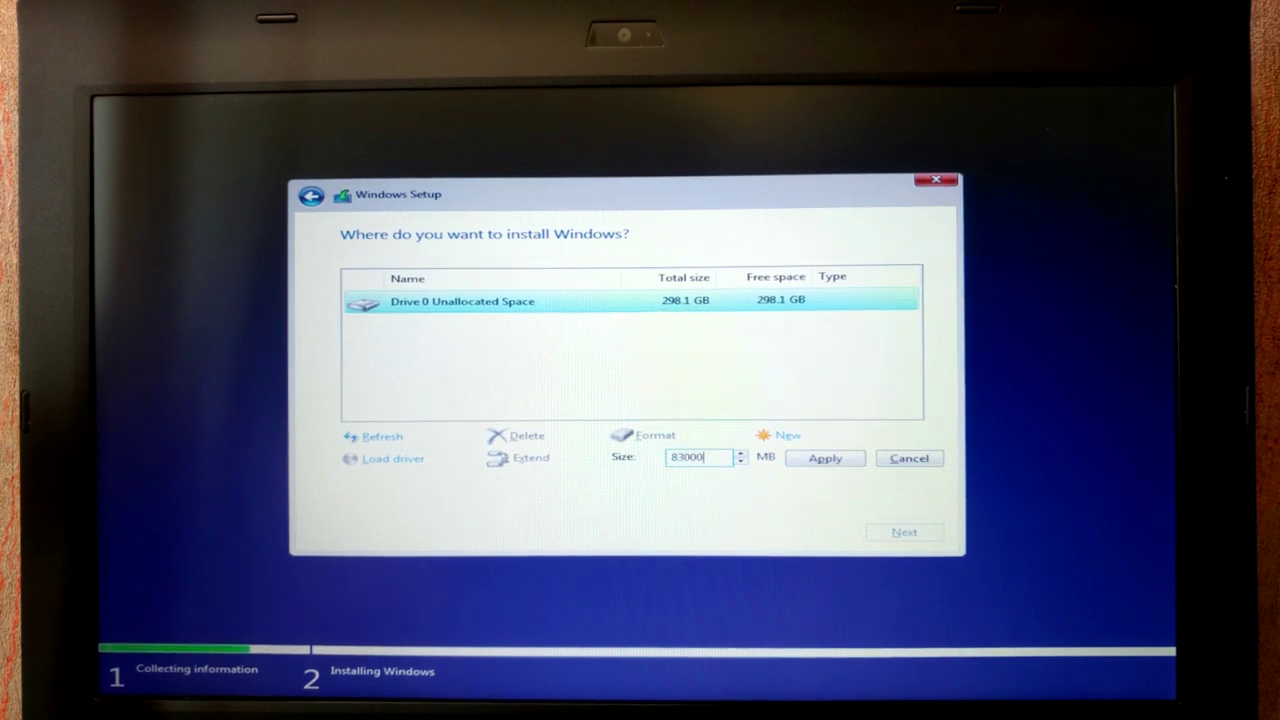
click(823, 461)
click(771, 460)
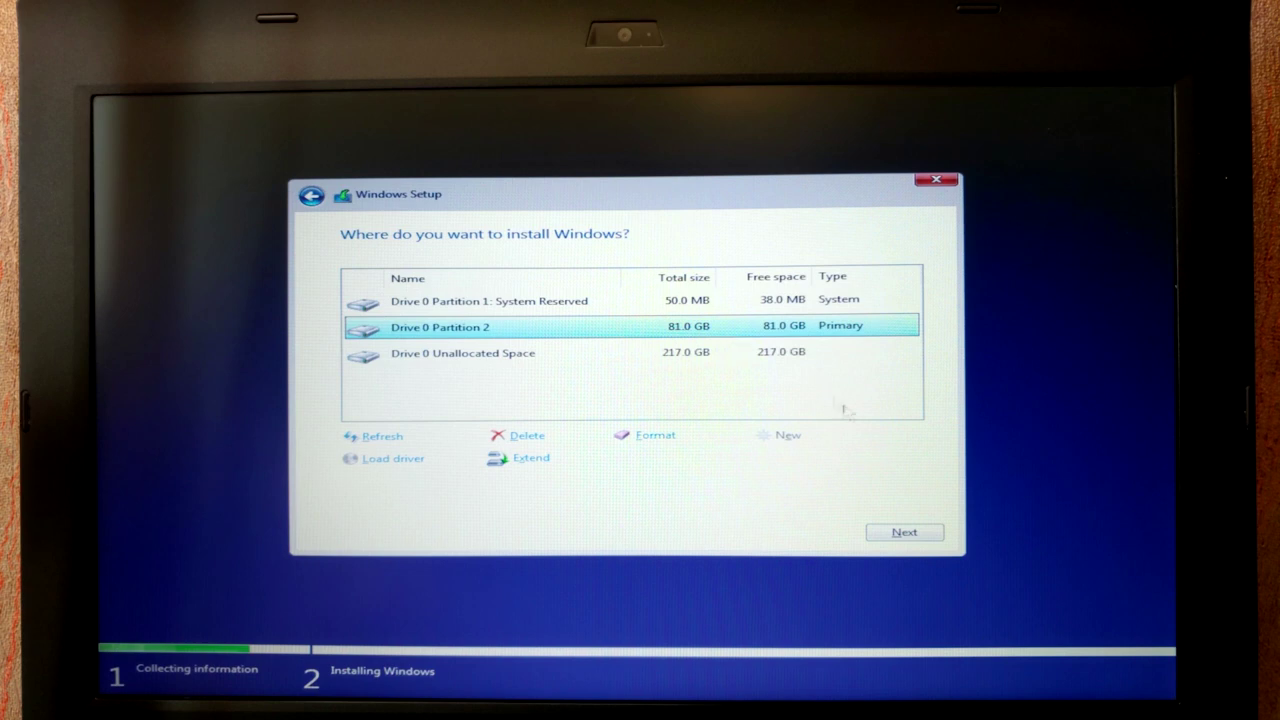
click(904, 534)
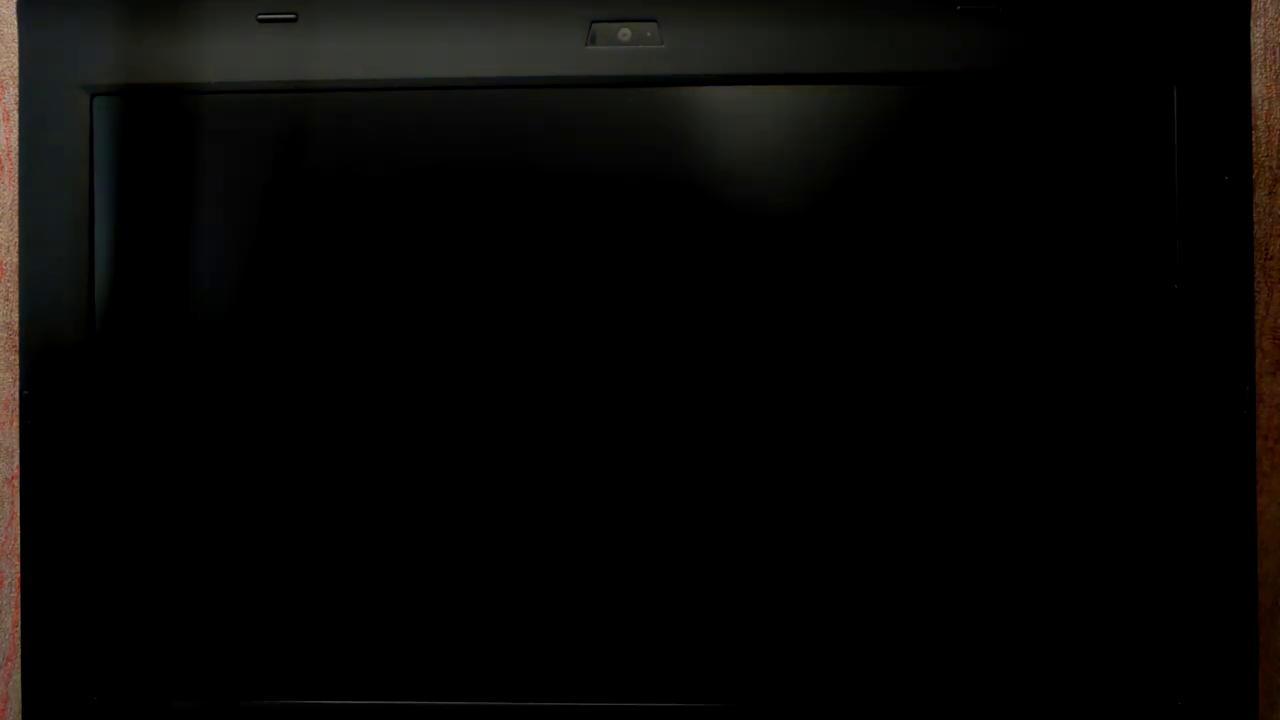
Enter ThinkPad Setup during the restart and move ATA HDD0 above the USB HDD in the boot priority order
key(F1)
key(Right)
key(Right)
key(Right)
key(Right)
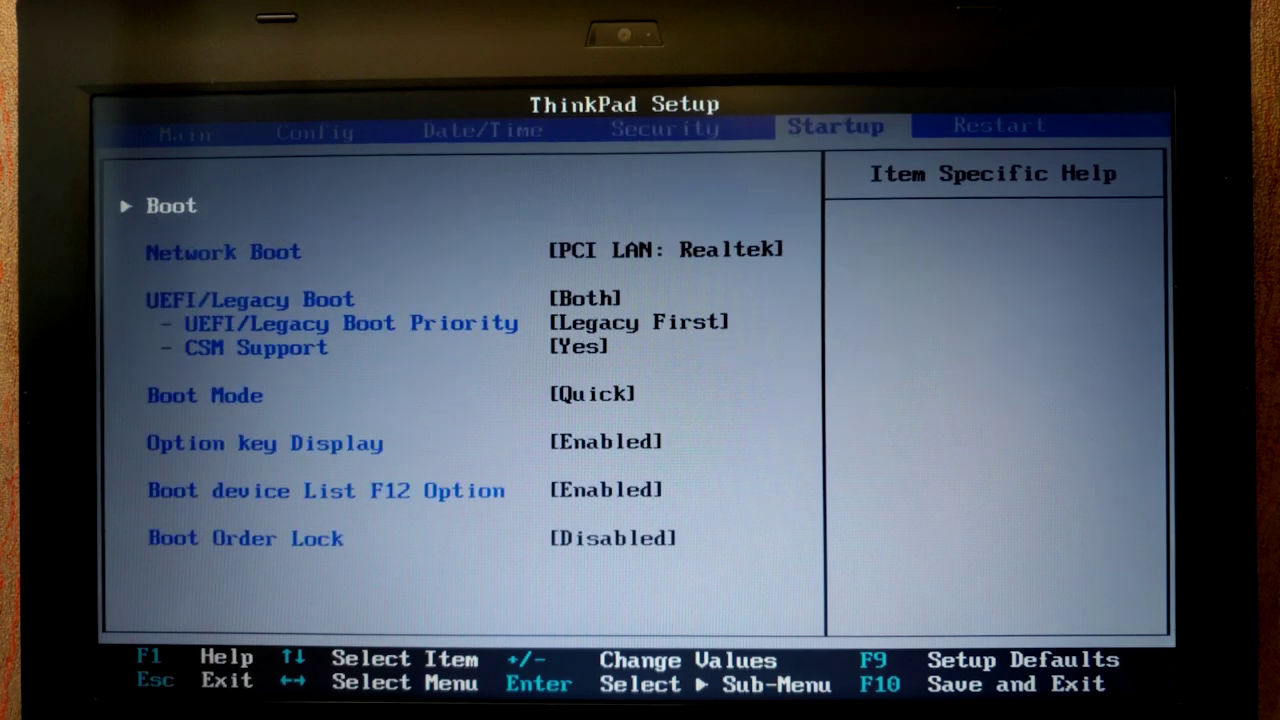
key(Return)
key(Down)
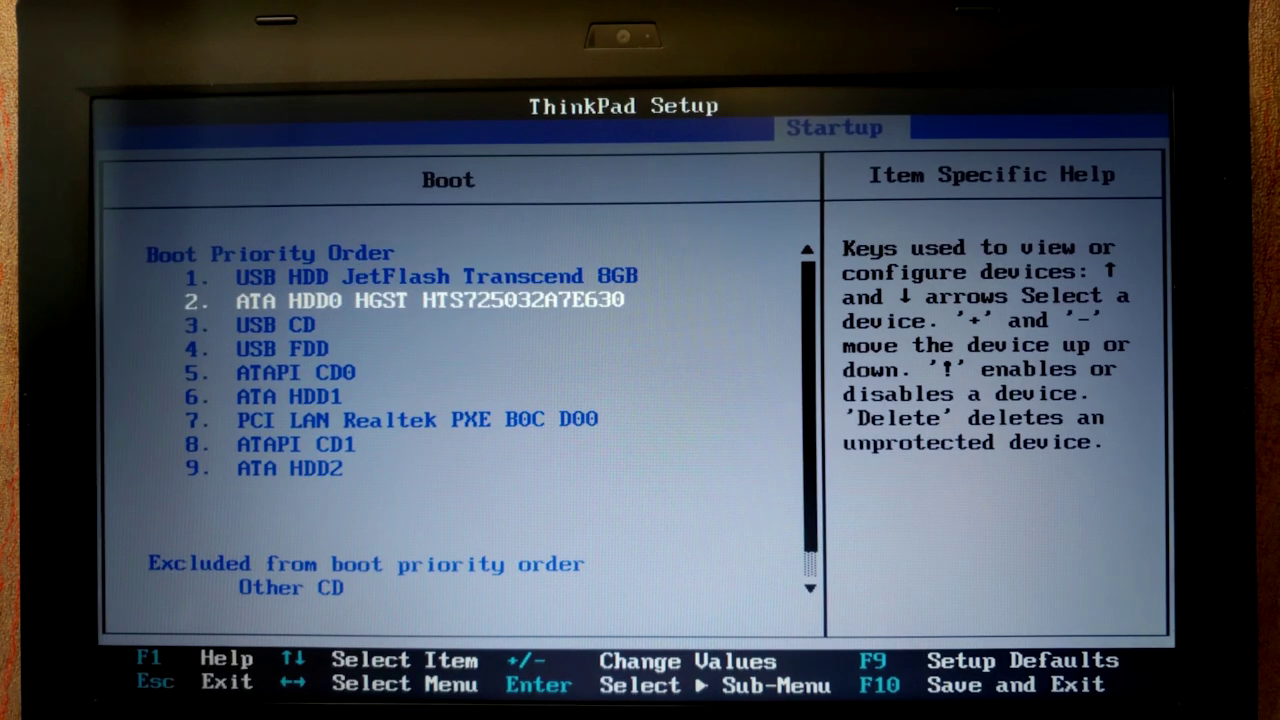
key(plus)
Leave the boot priority list and exit ThinkPad Setup, saving the changes
key(Escape)
key(Left)
key(Right)
key(Right)
key(Return)
key(Return)
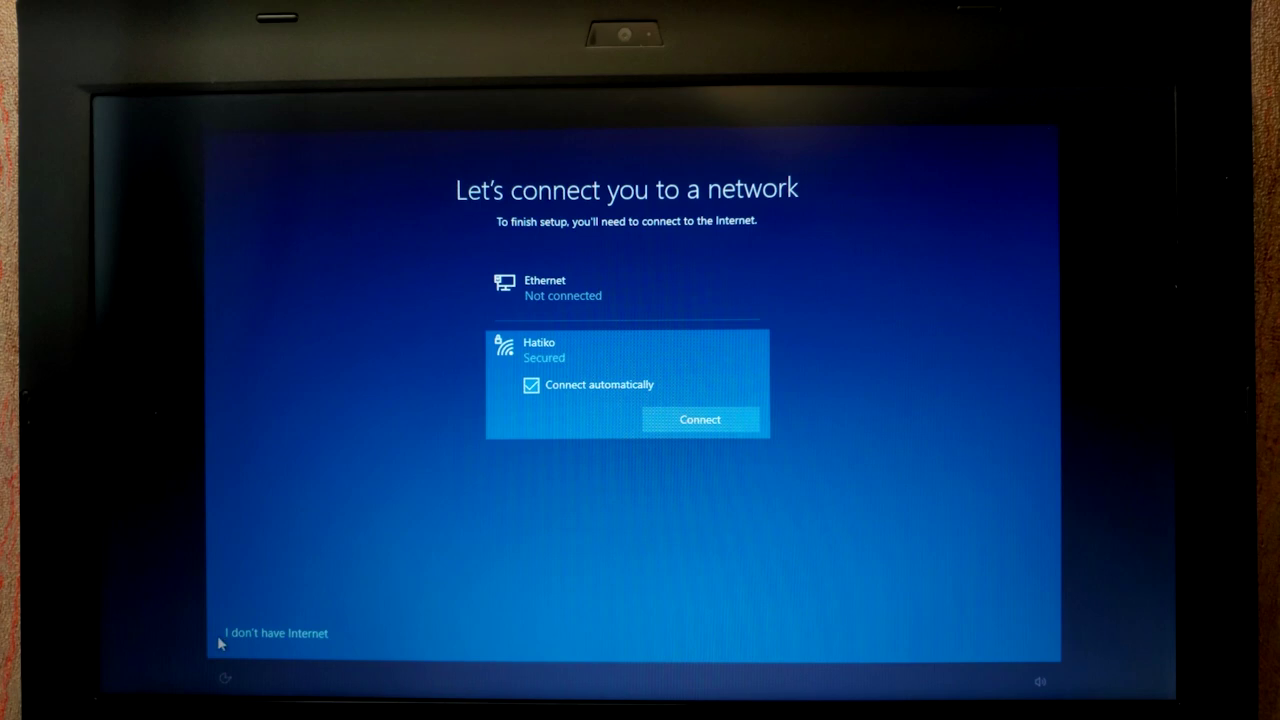
Skip the Internet connection in the Windows first-run setup and continue with limited setup
click(303, 638)
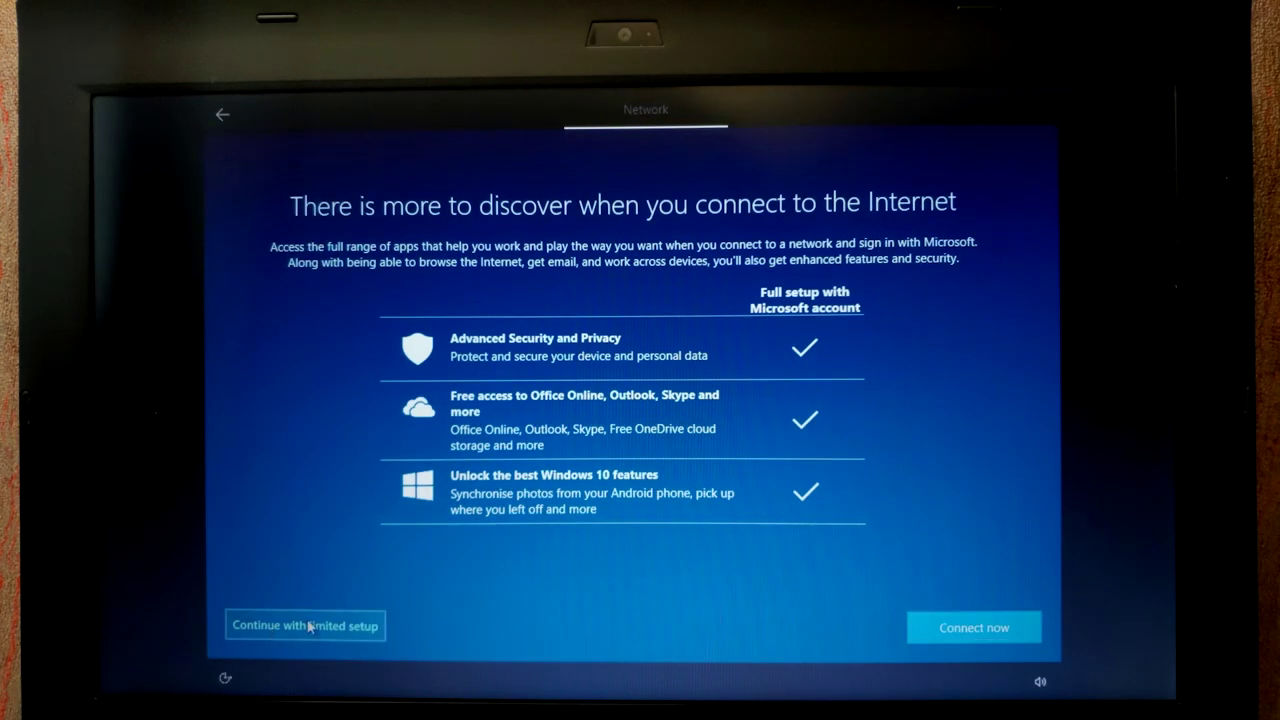
click(309, 626)
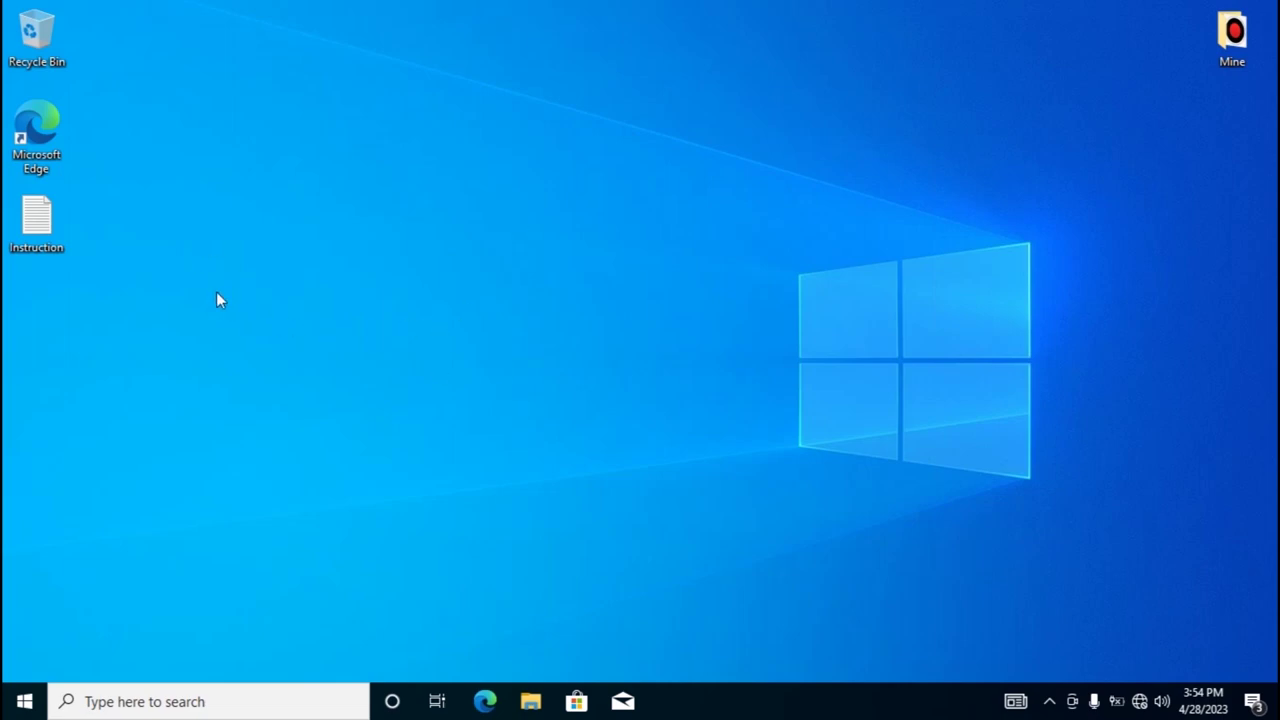
Move the Instruction text file towards the middle of the desktop and open it
drag(36, 218, 527, 222)
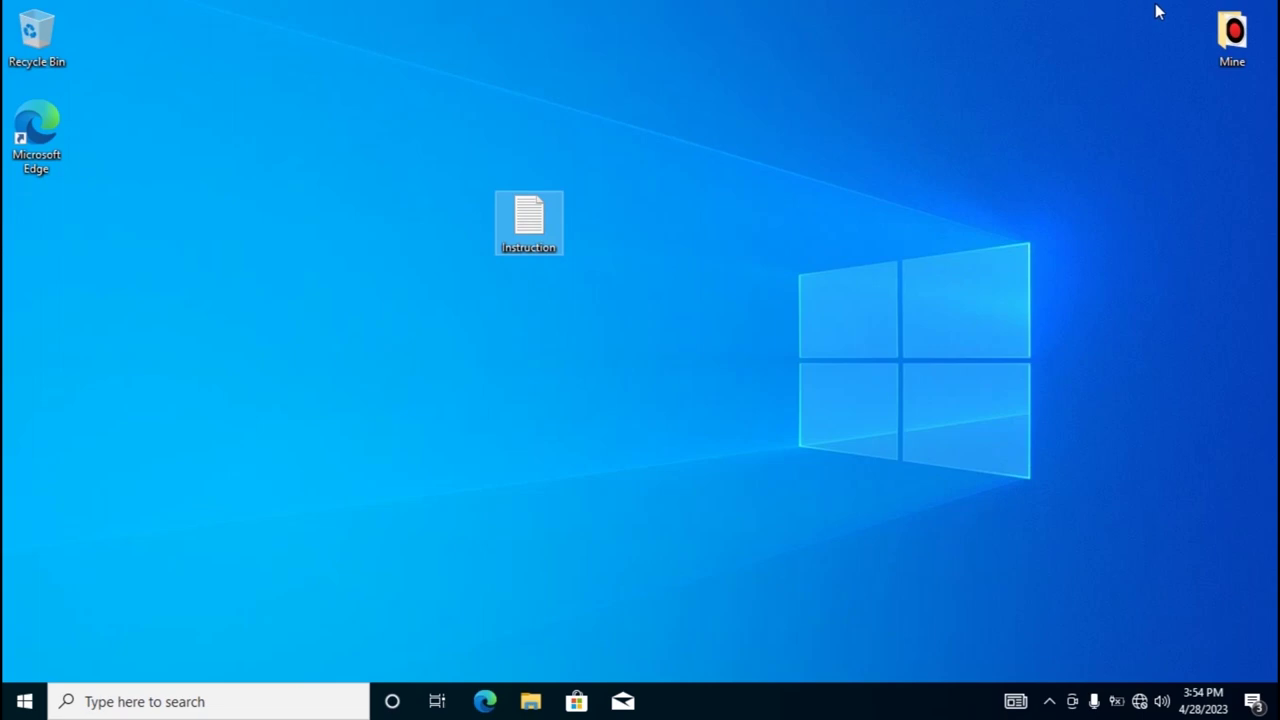
key(Return)
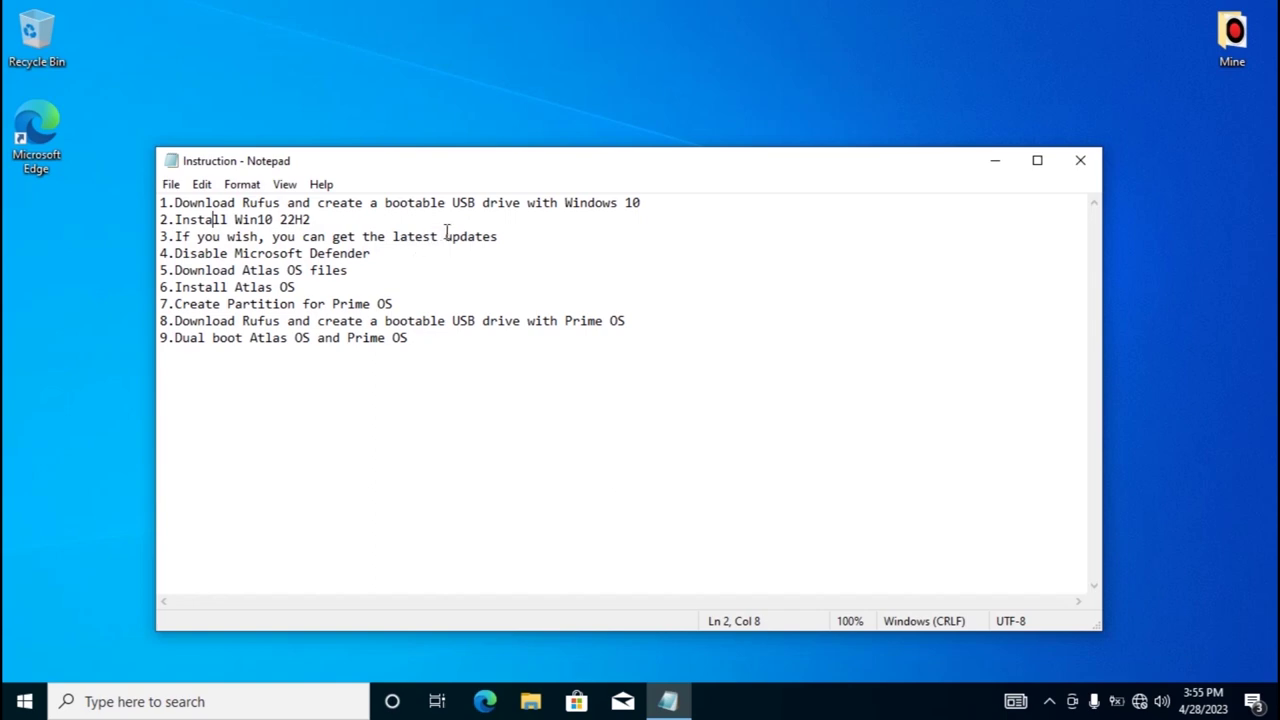
Connect to the wireless network, check the Windows Update page for the latest updates, and close Settings
click(1141, 703)
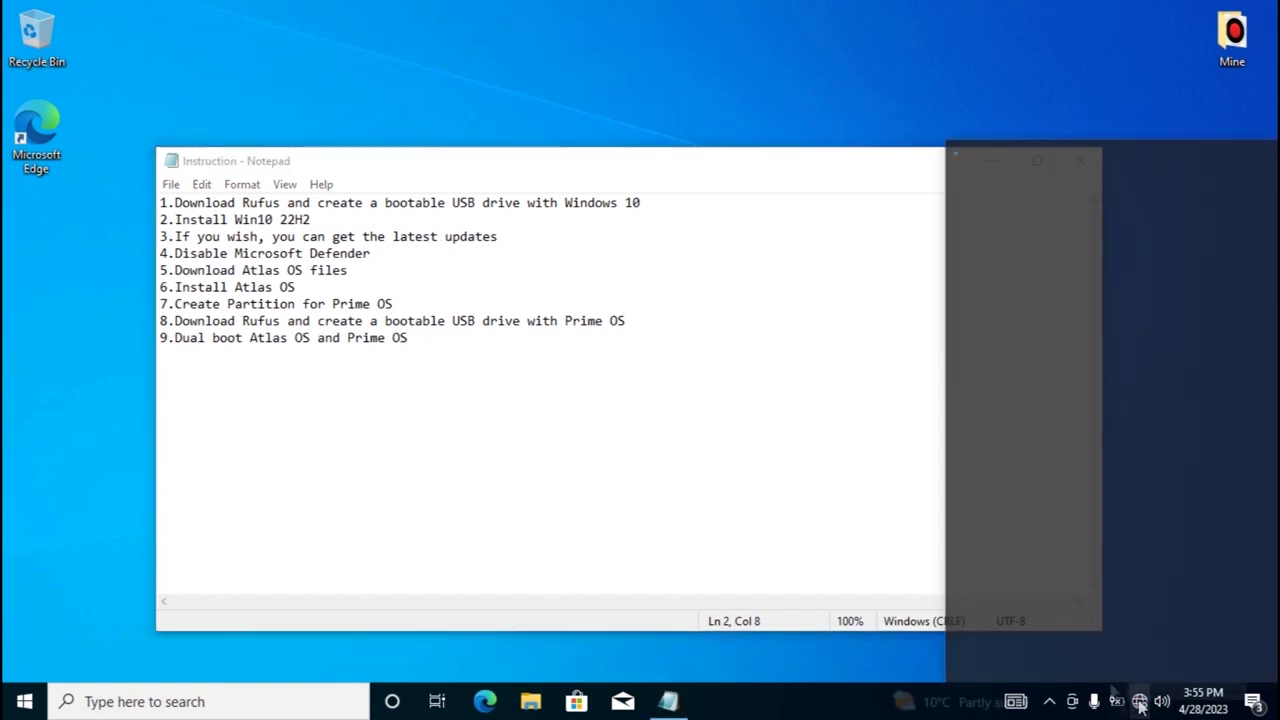
click(24, 701)
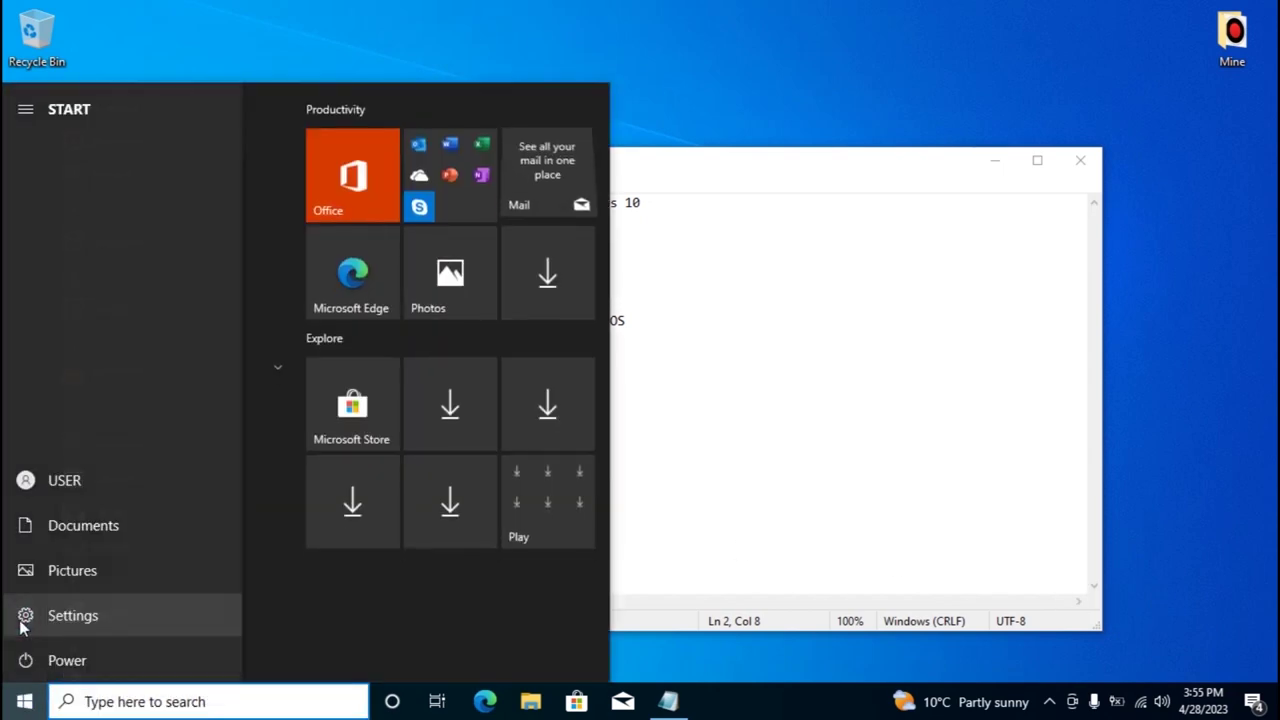
click(25, 612)
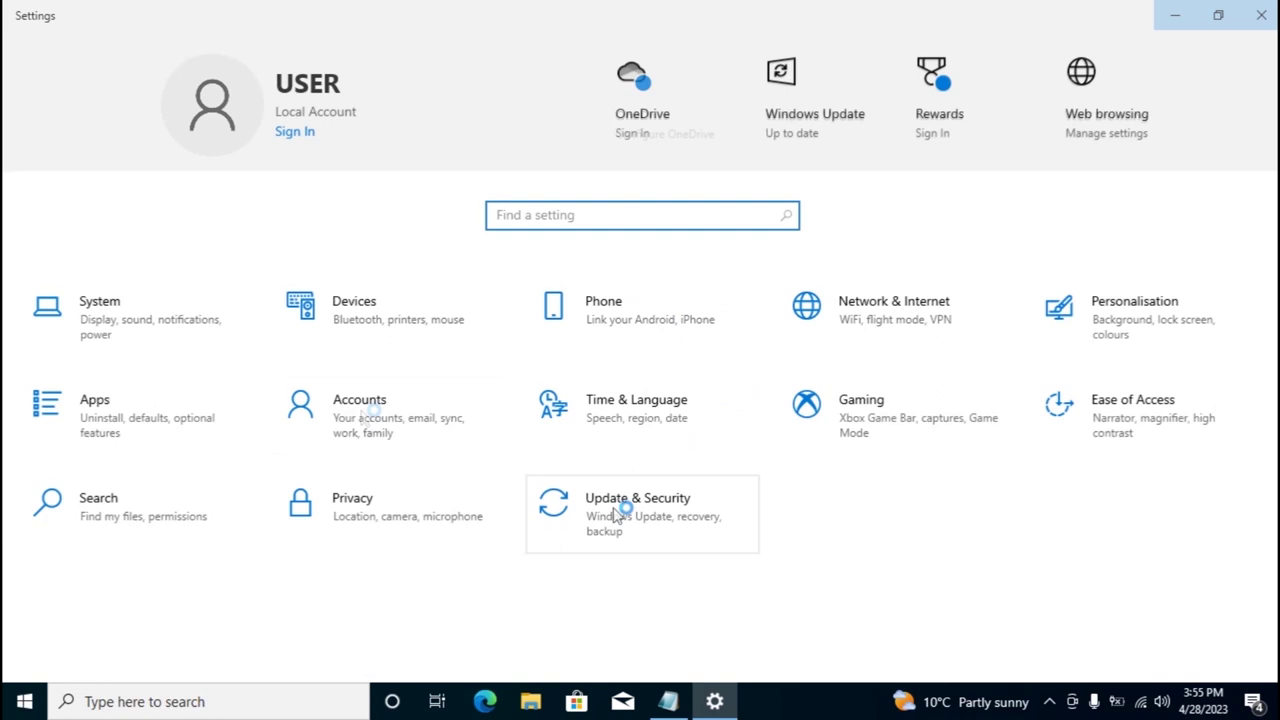
click(617, 519)
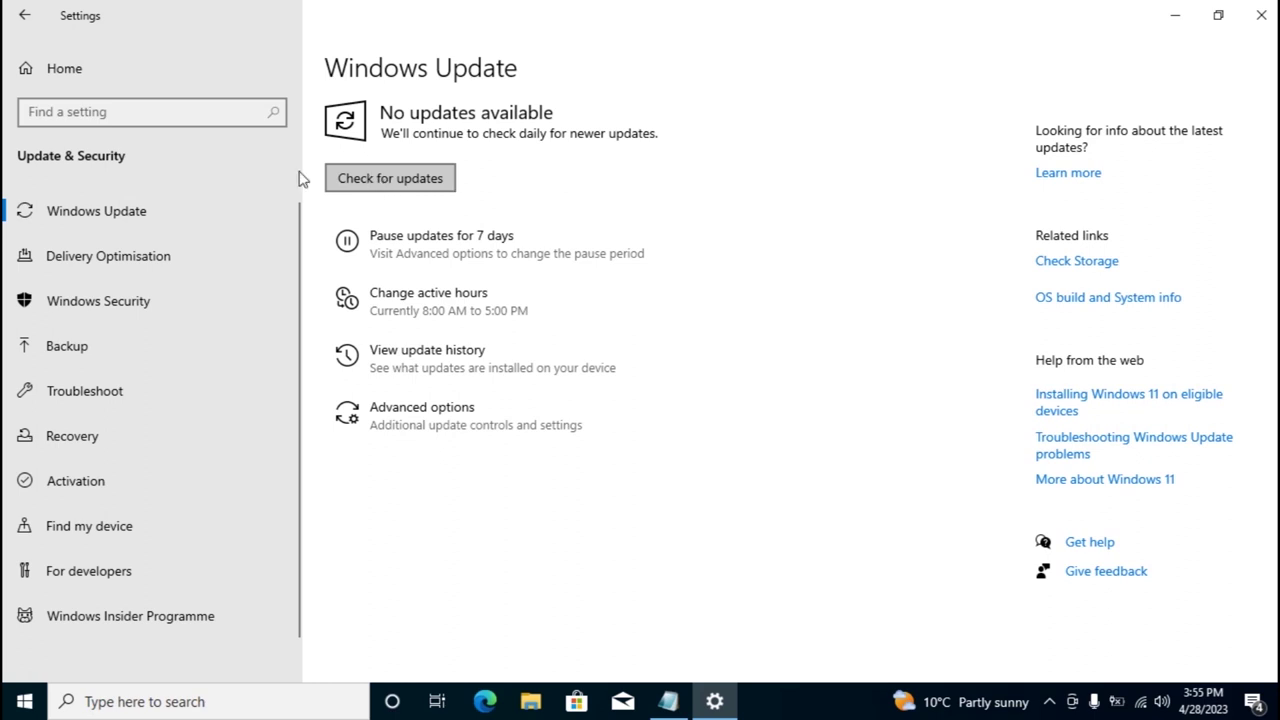
click(1261, 14)
Highlight the Disable Microsoft Defender line in the instructions and open the Virus & threat protection settings in Windows Security
drag(175, 253, 379, 255)
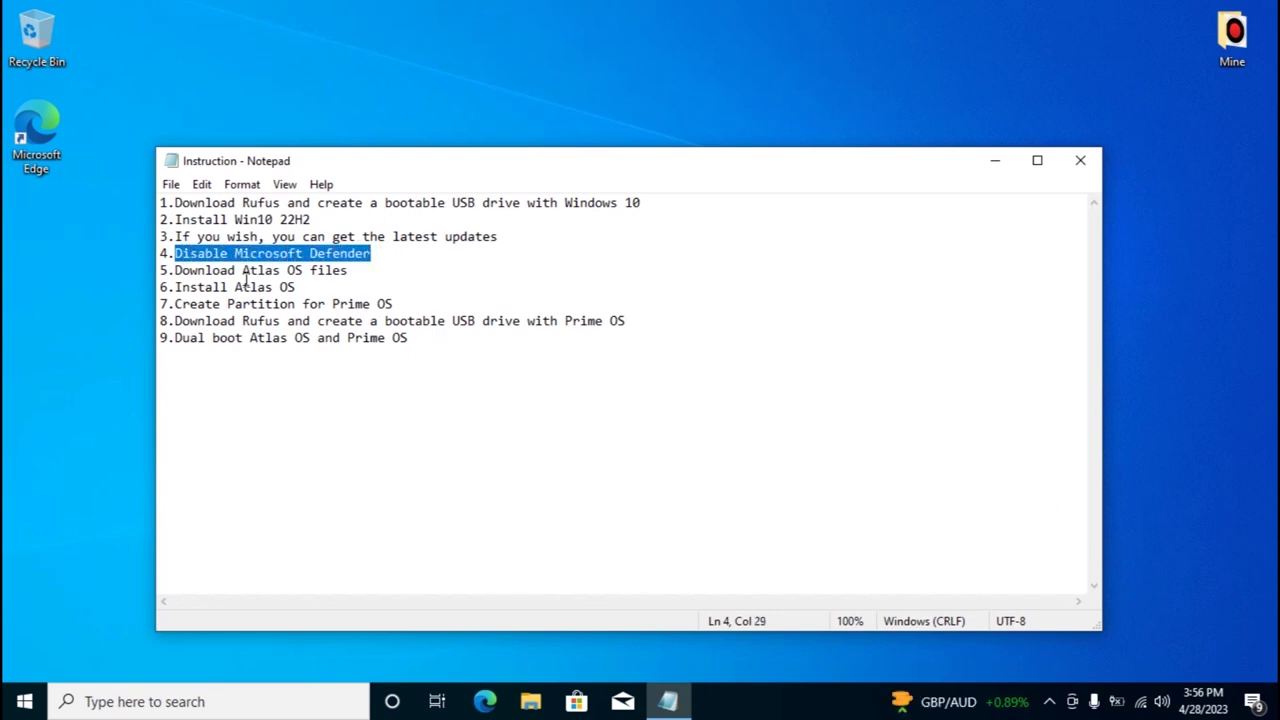
click(24, 700)
click(20, 618)
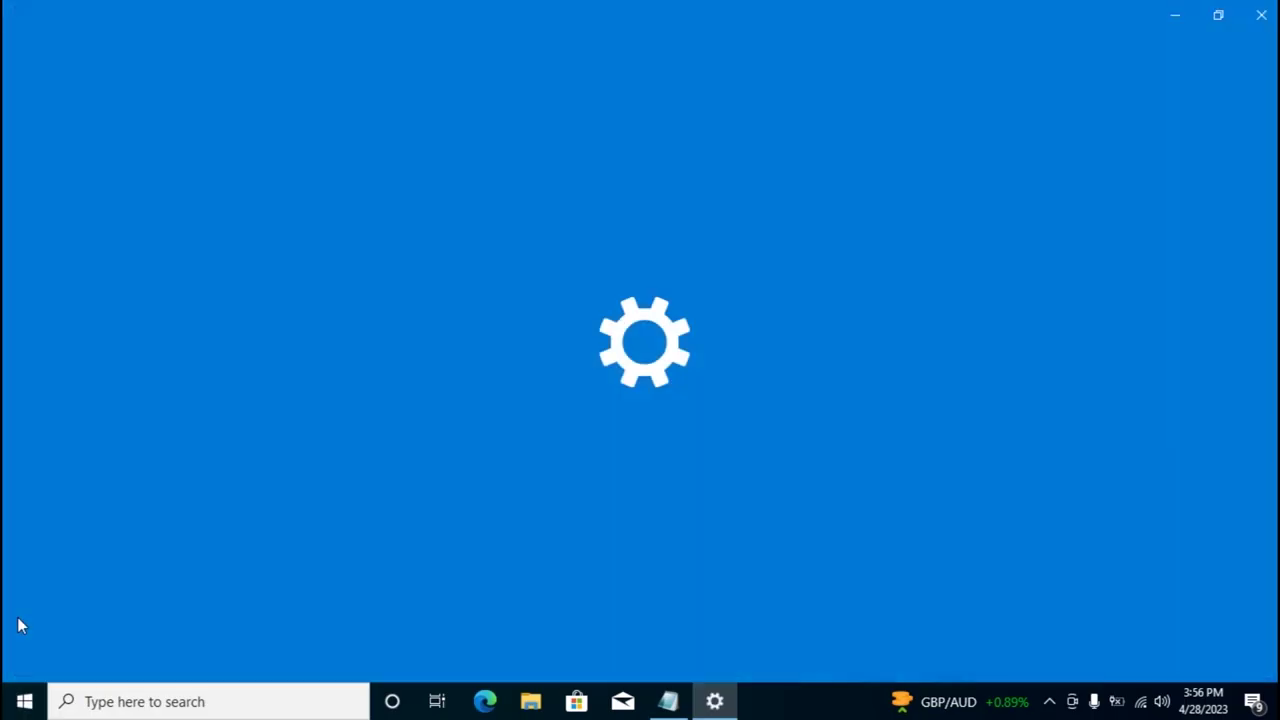
click(629, 516)
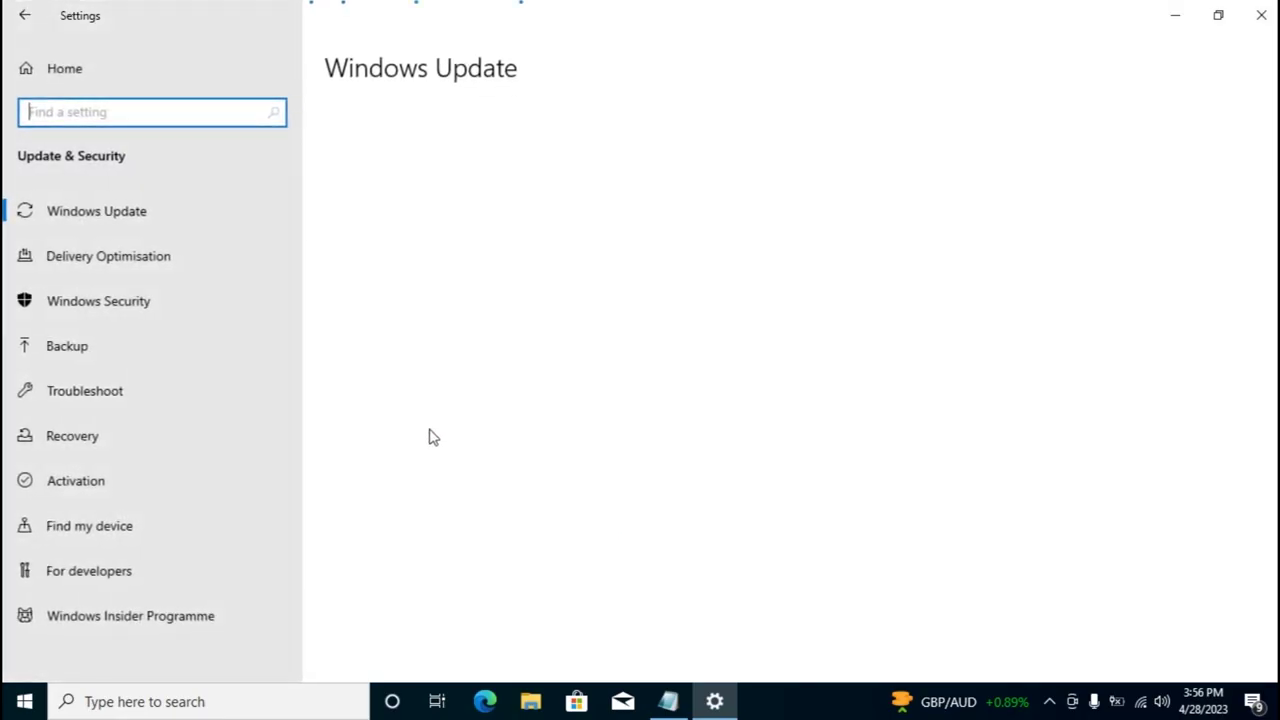
click(98, 303)
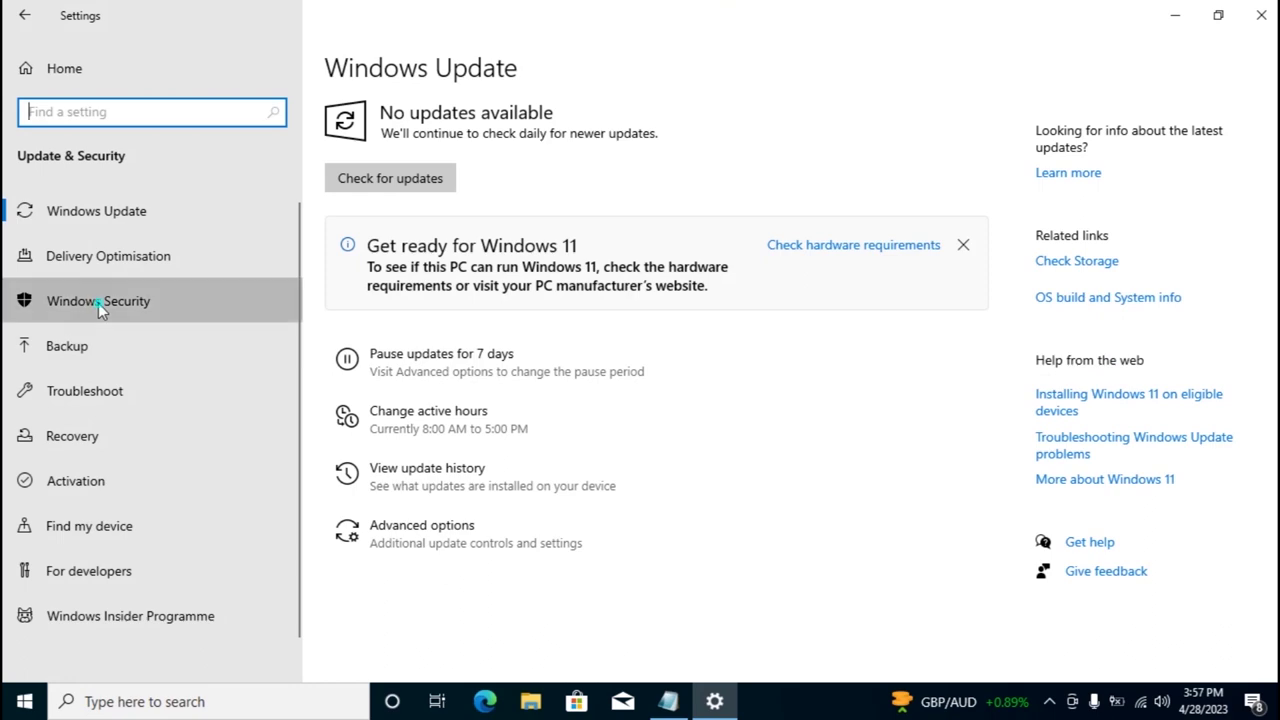
click(414, 162)
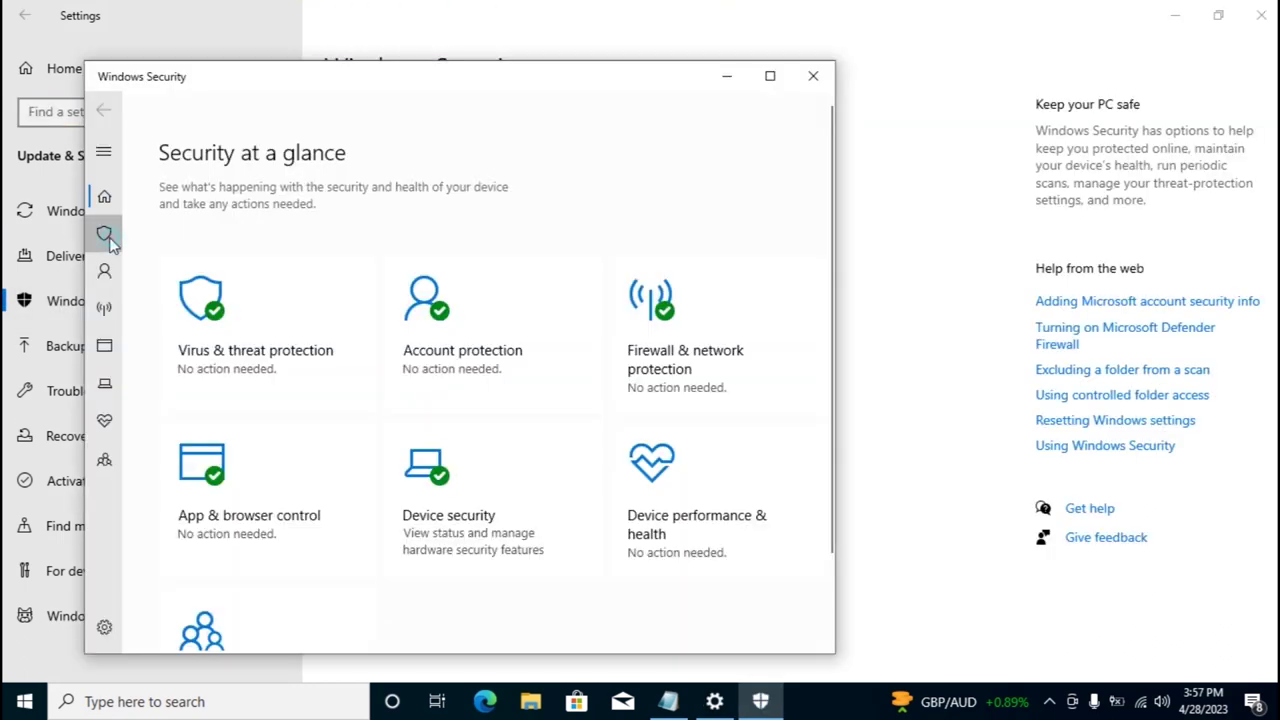
click(110, 236)
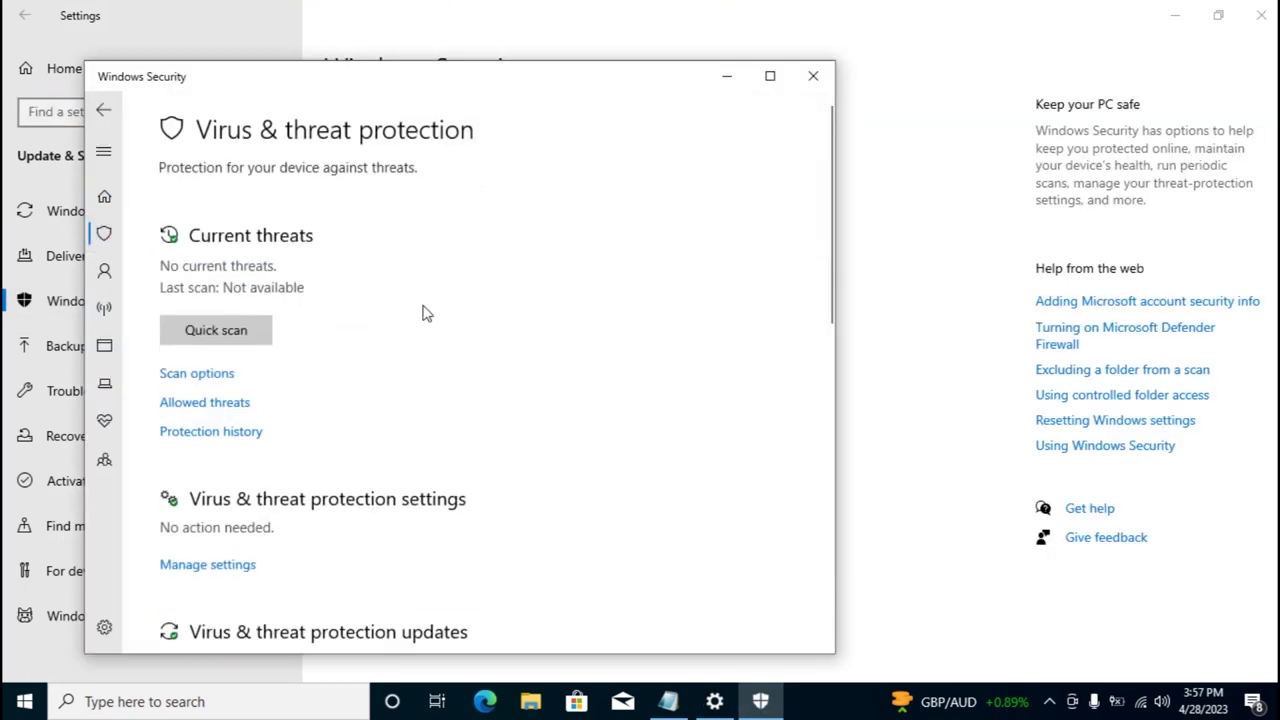
scroll(423, 314, down, 1)
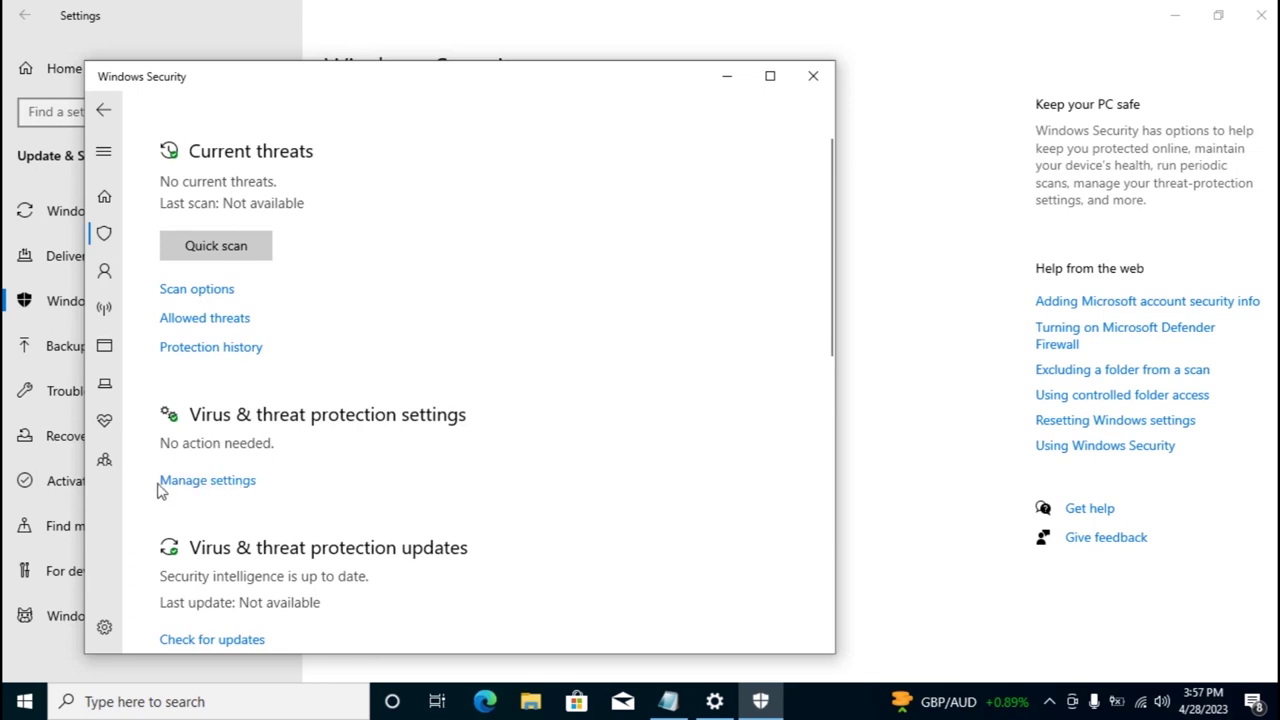
click(230, 481)
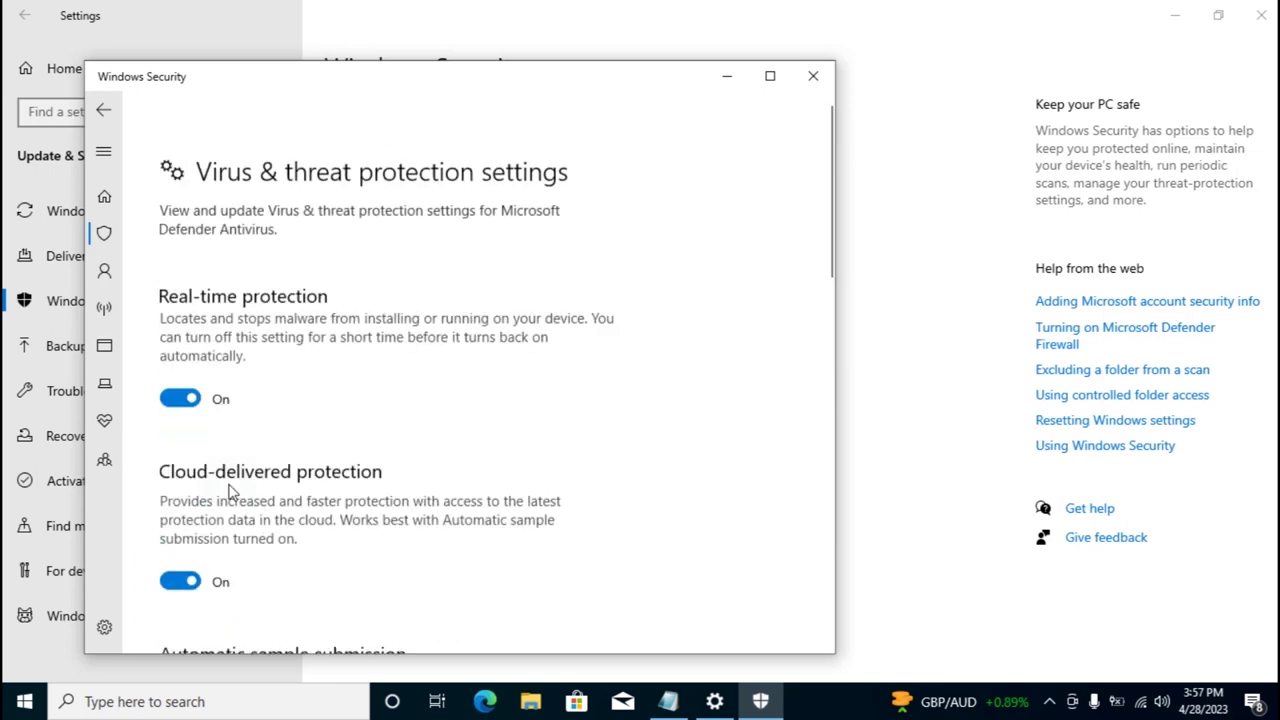
Turn off Real-time protection, Cloud-delivered protection, Automatic sample submission and Tamper Protection in the maximized window
key(super+Up)
click(370, 298)
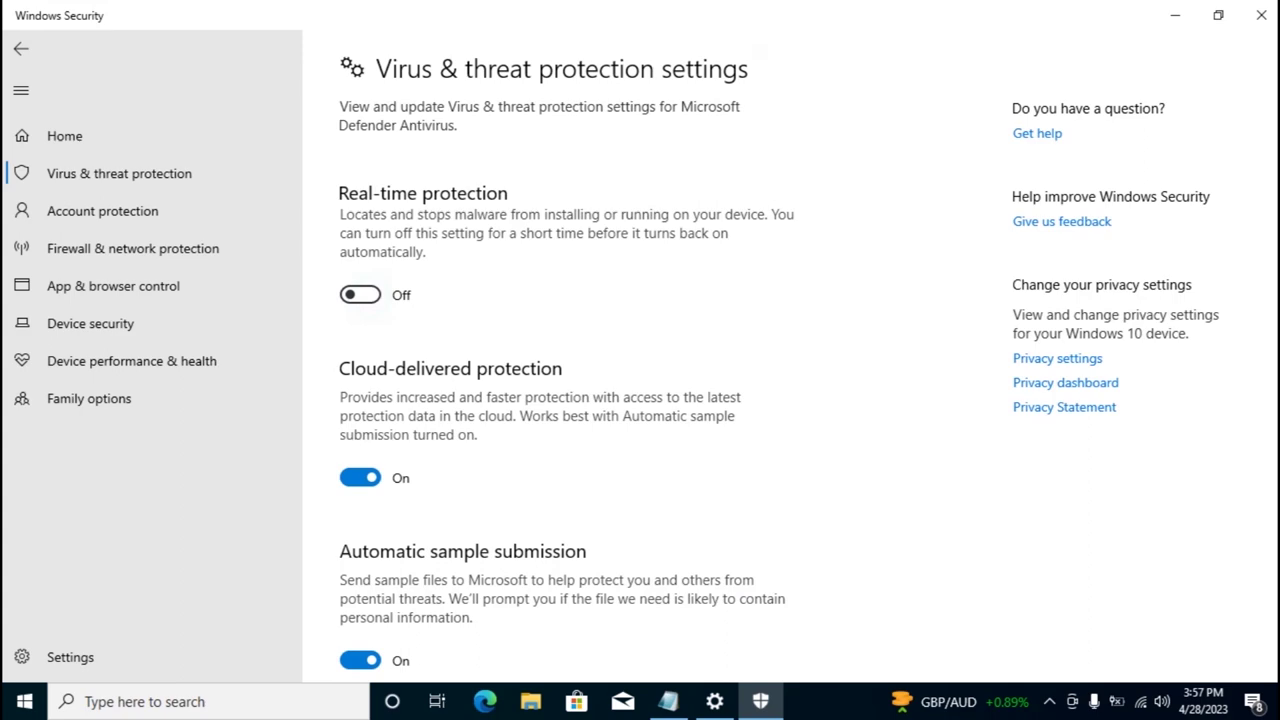
click(365, 478)
scroll(365, 480, down, 3)
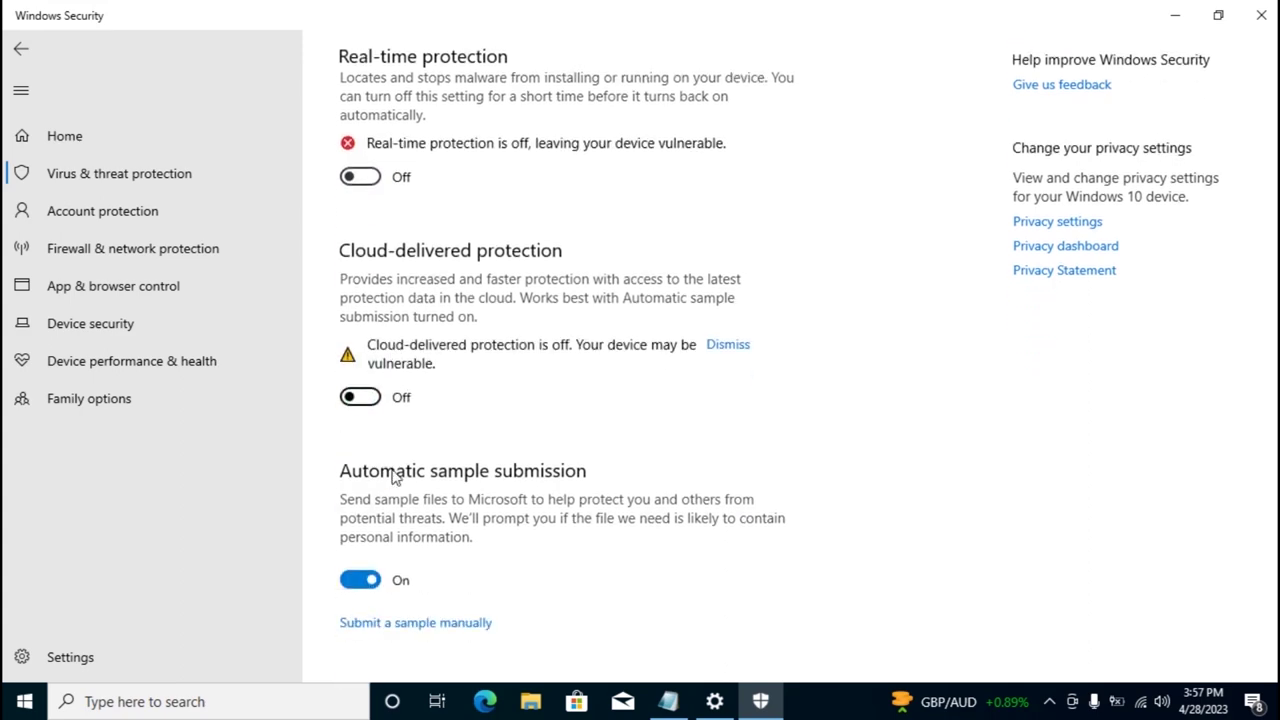
click(360, 424)
click(360, 642)
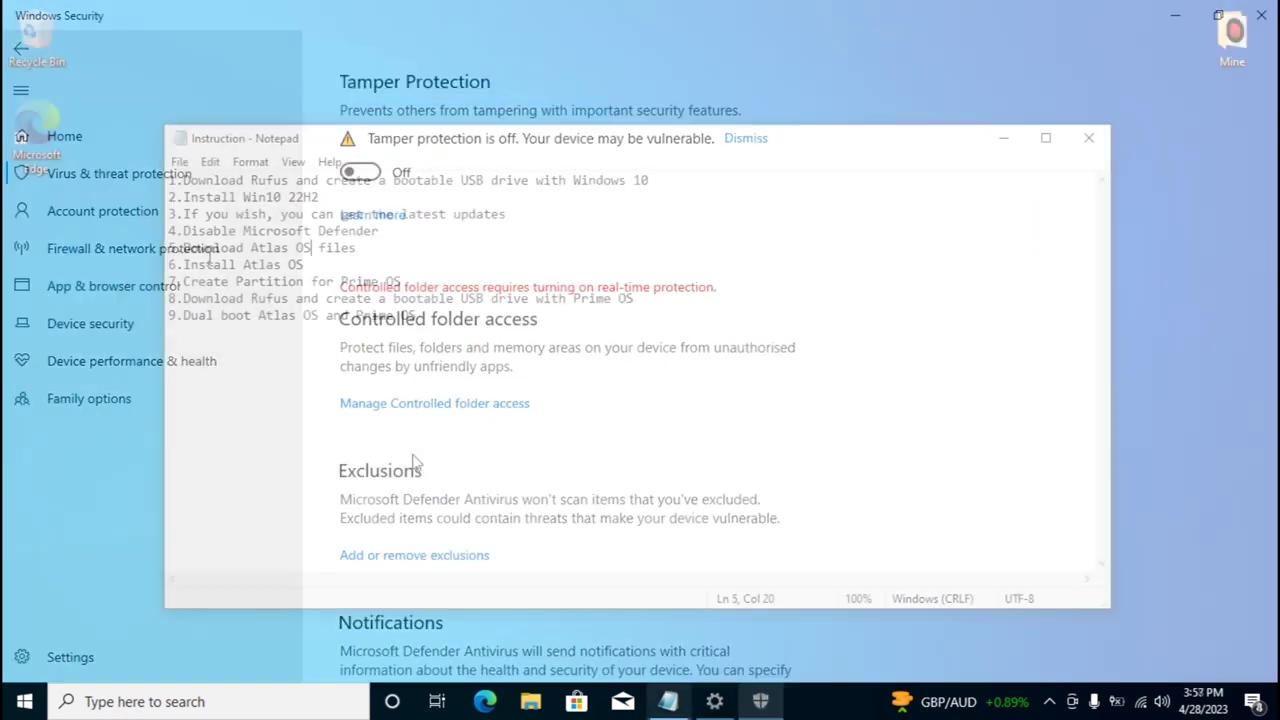
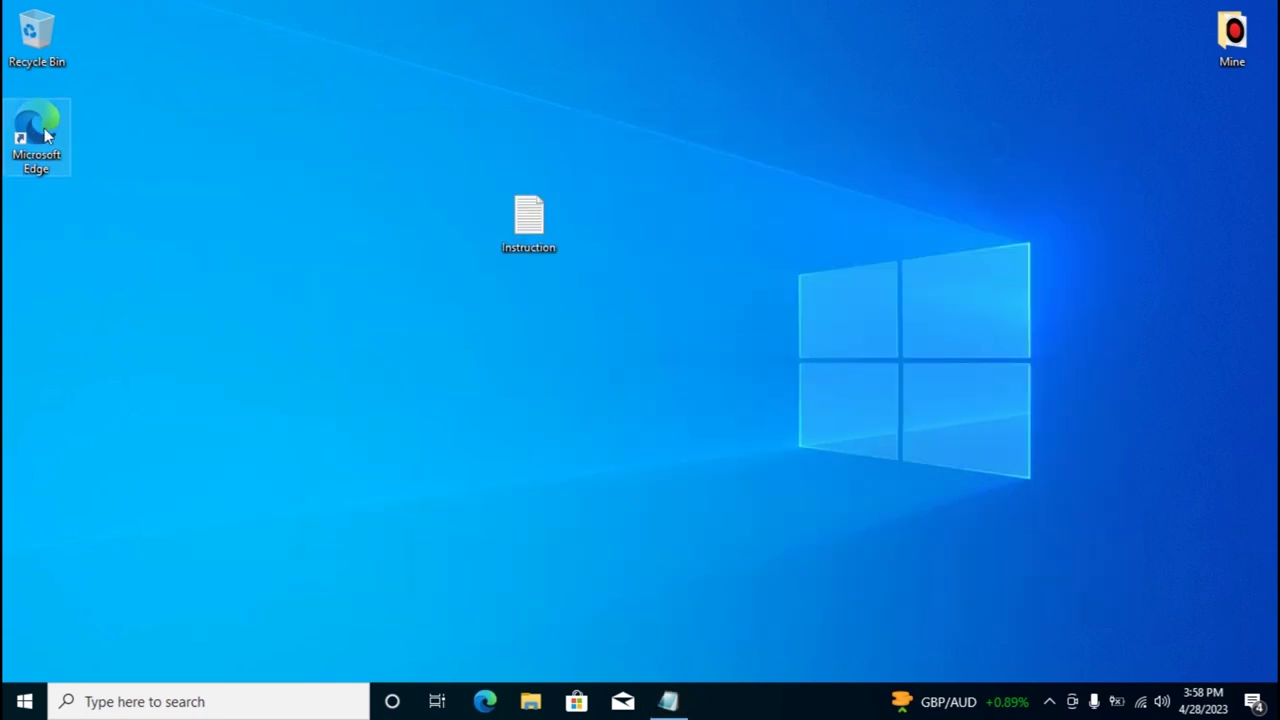
Search the web for "atlas os download" in Microsoft Edge and open the AtlasOS Downloads page
double_click(45, 130)
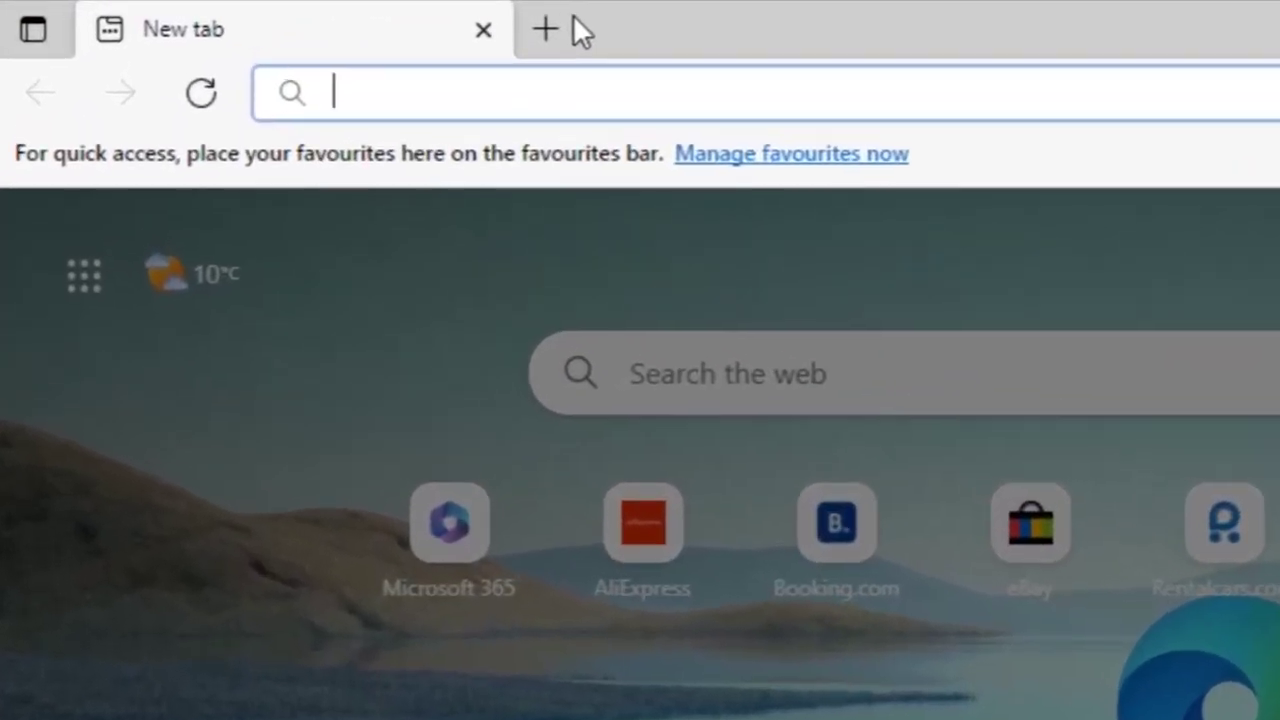
text(atlas )
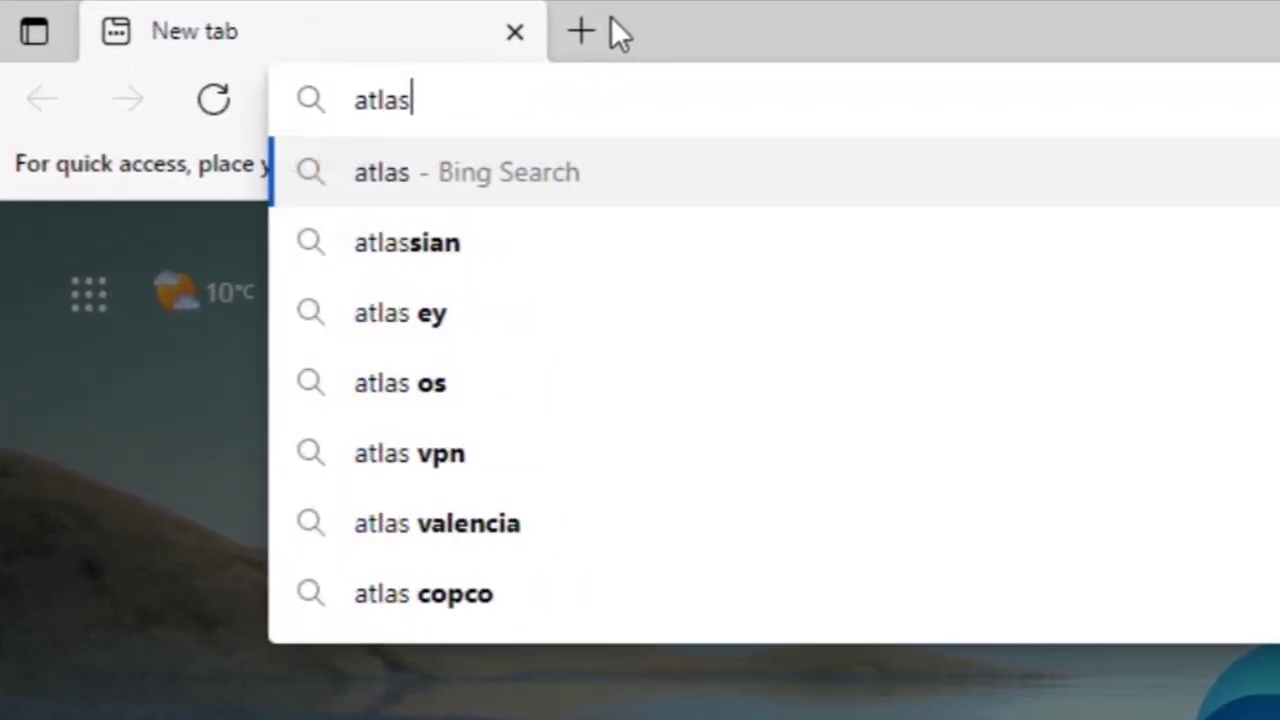
text(os down)
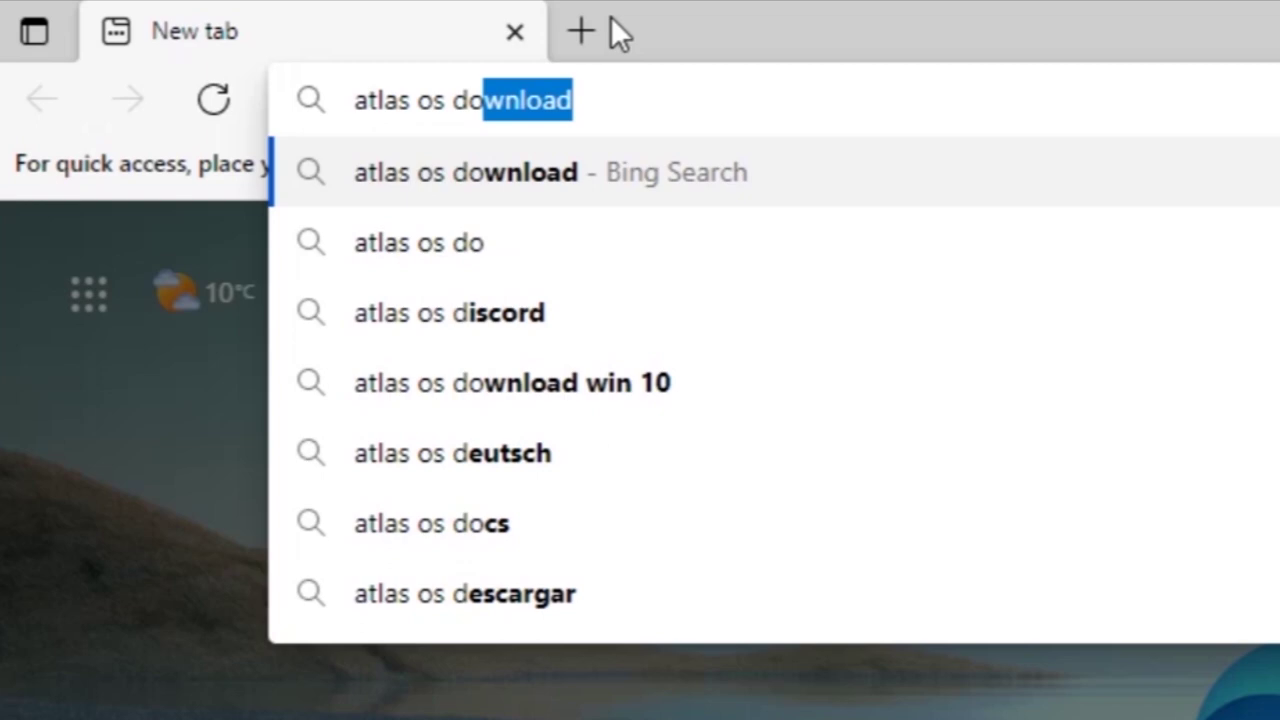
text(load)
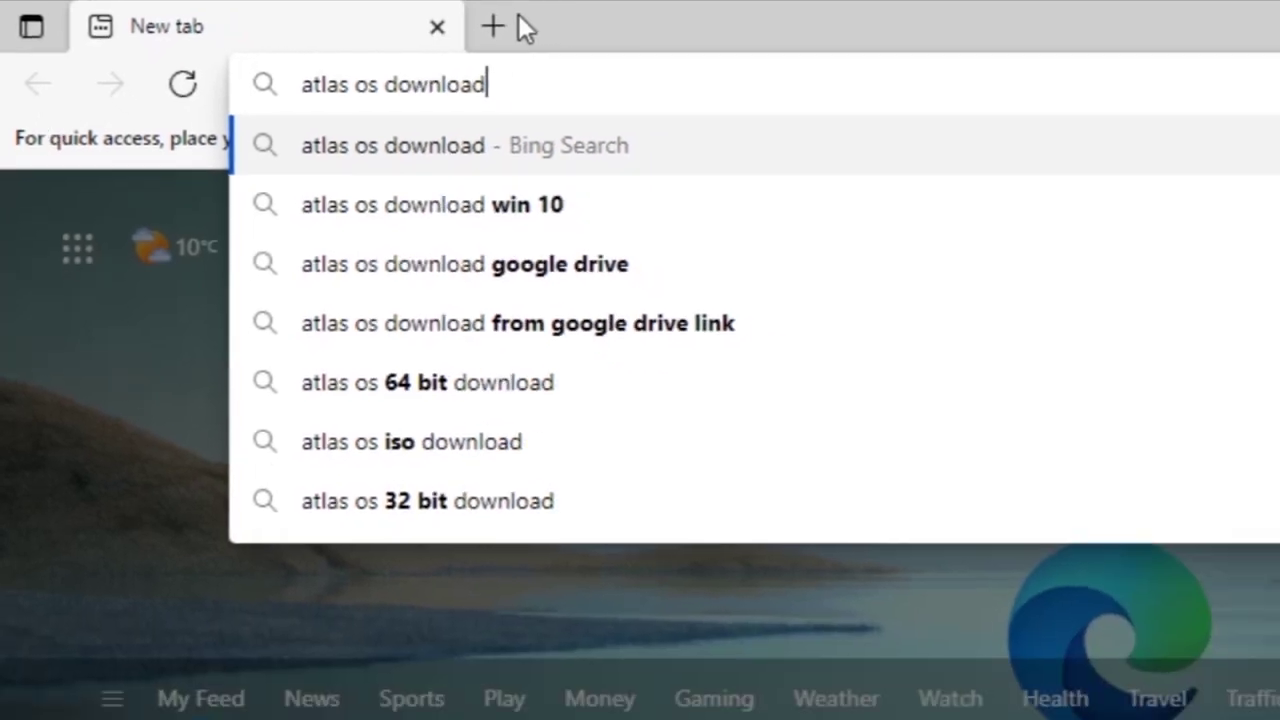
key(Return)
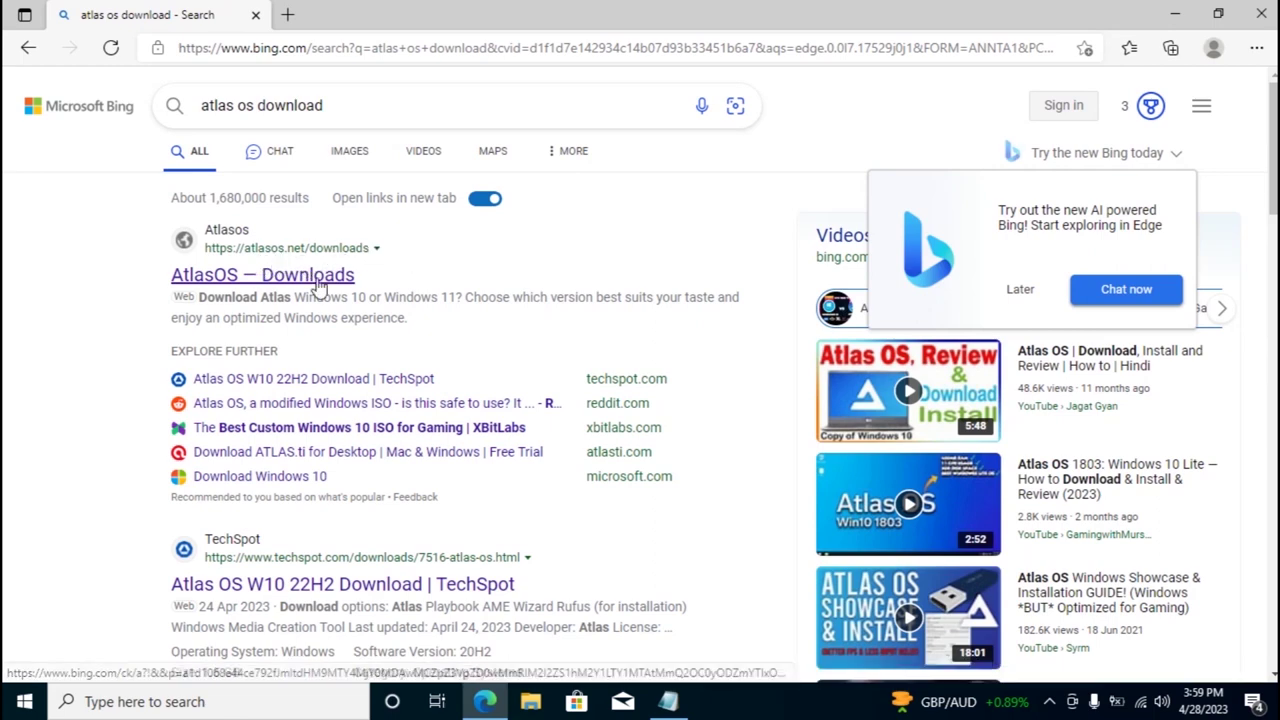
click(288, 285)
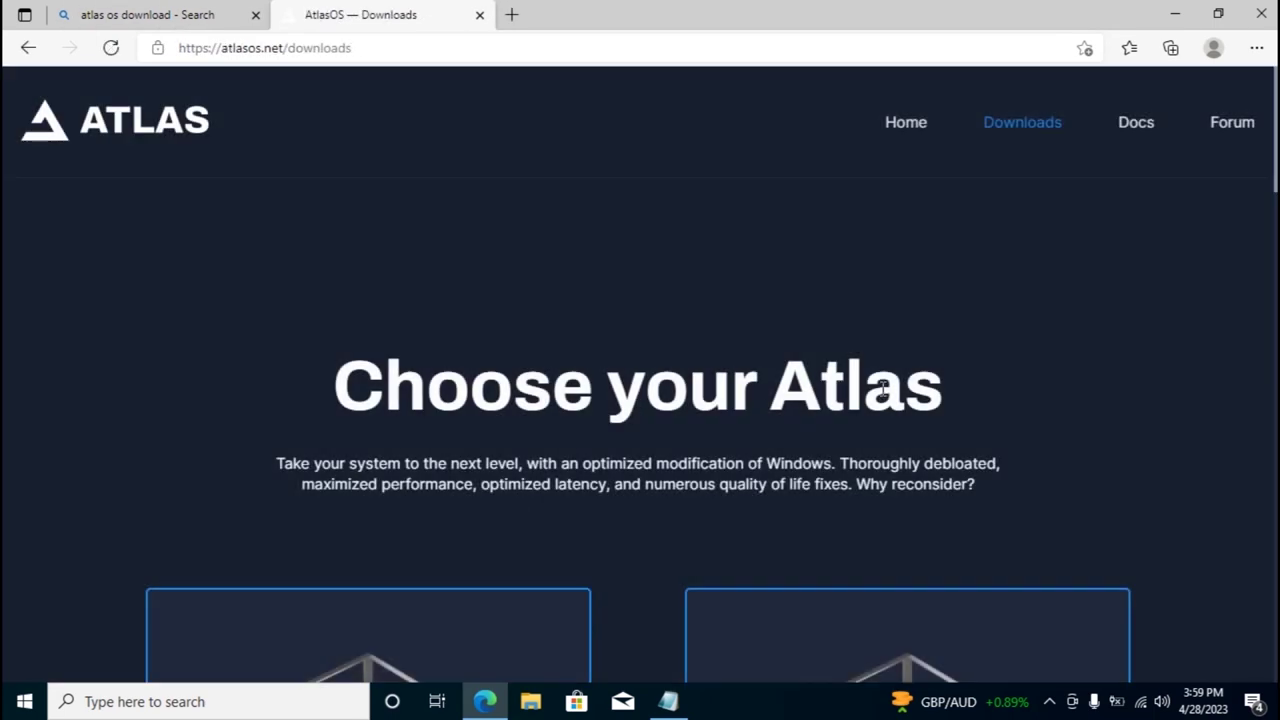
Open the Atlas Windows 10 download page and download both AME Wizard and the Atlas Playbook
scroll(960, 300, down, 3)
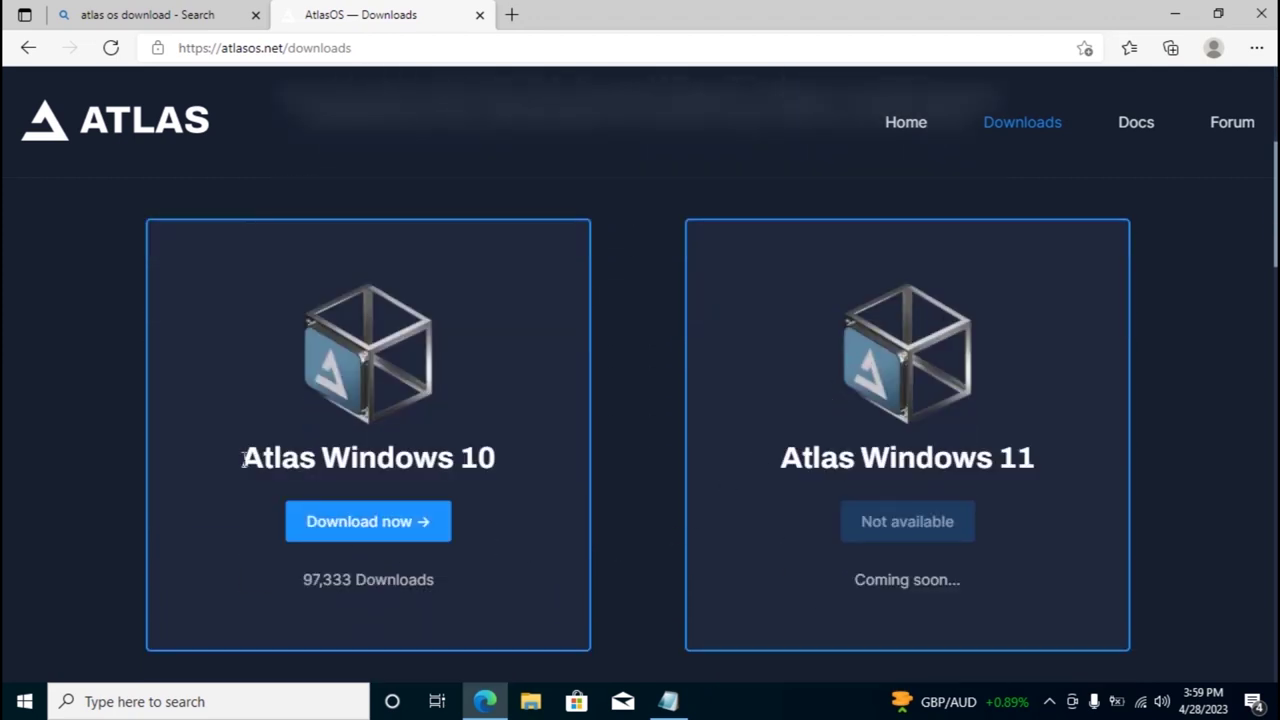
drag(240, 462, 517, 436)
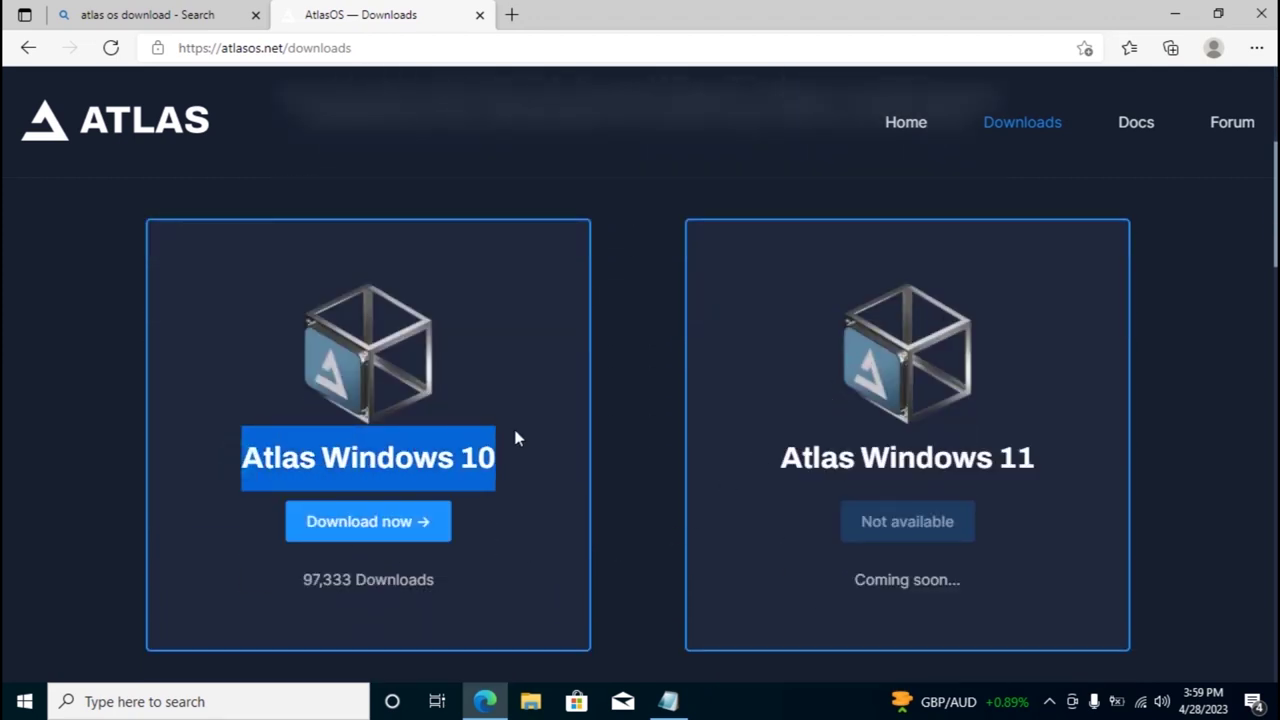
click(371, 527)
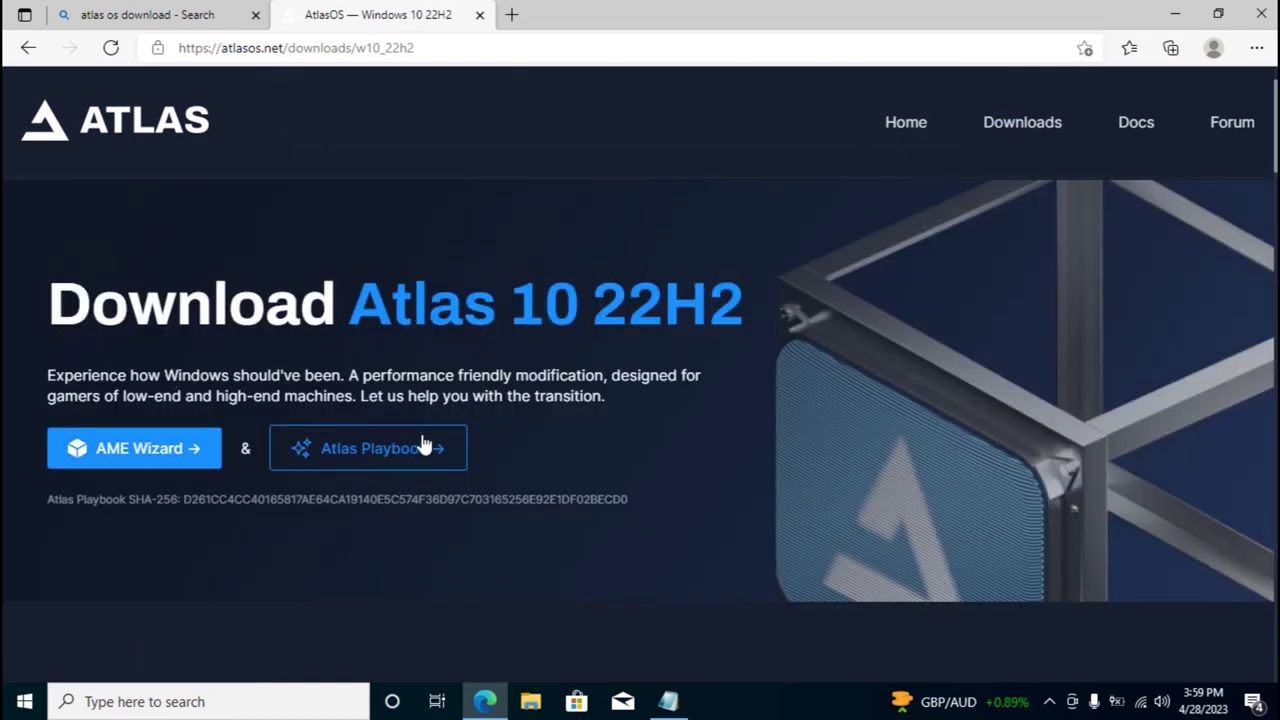
click(158, 460)
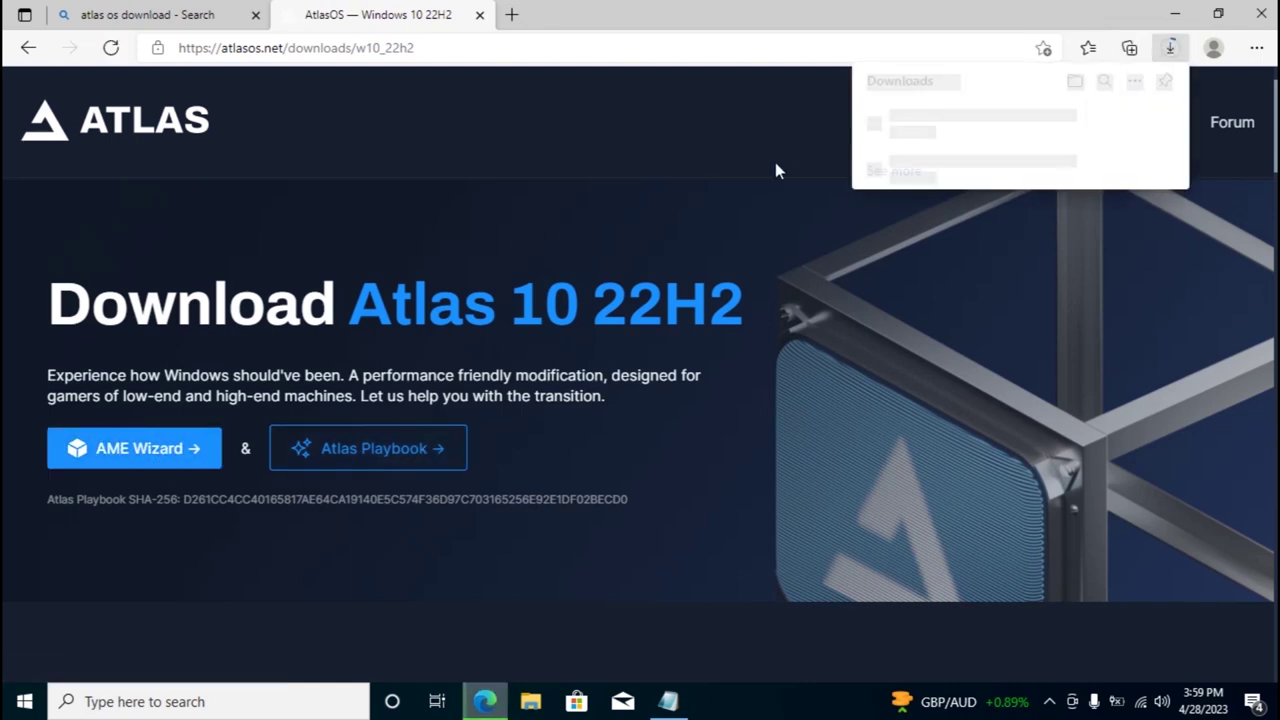
click(378, 457)
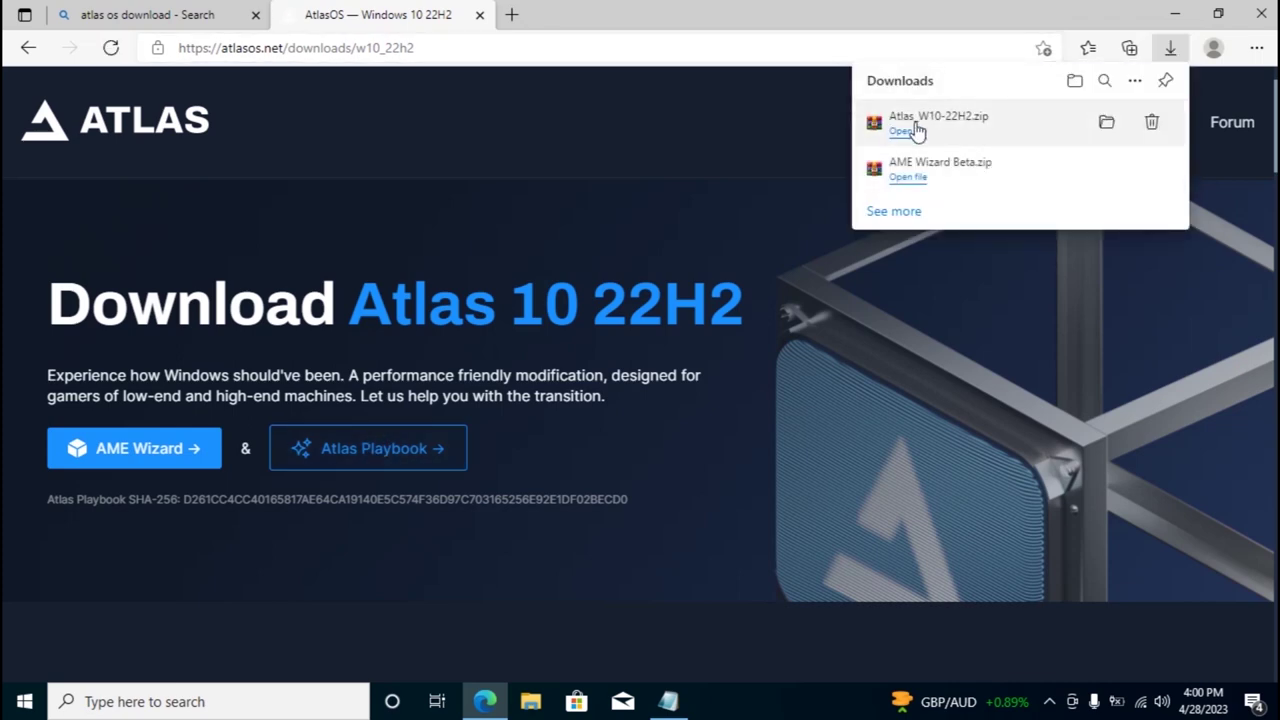
Show the downloads in their folder, close the browser, and extract the Atlas Playbook file from Atlas_W10-22H2.zip to the desktop
click(1107, 123)
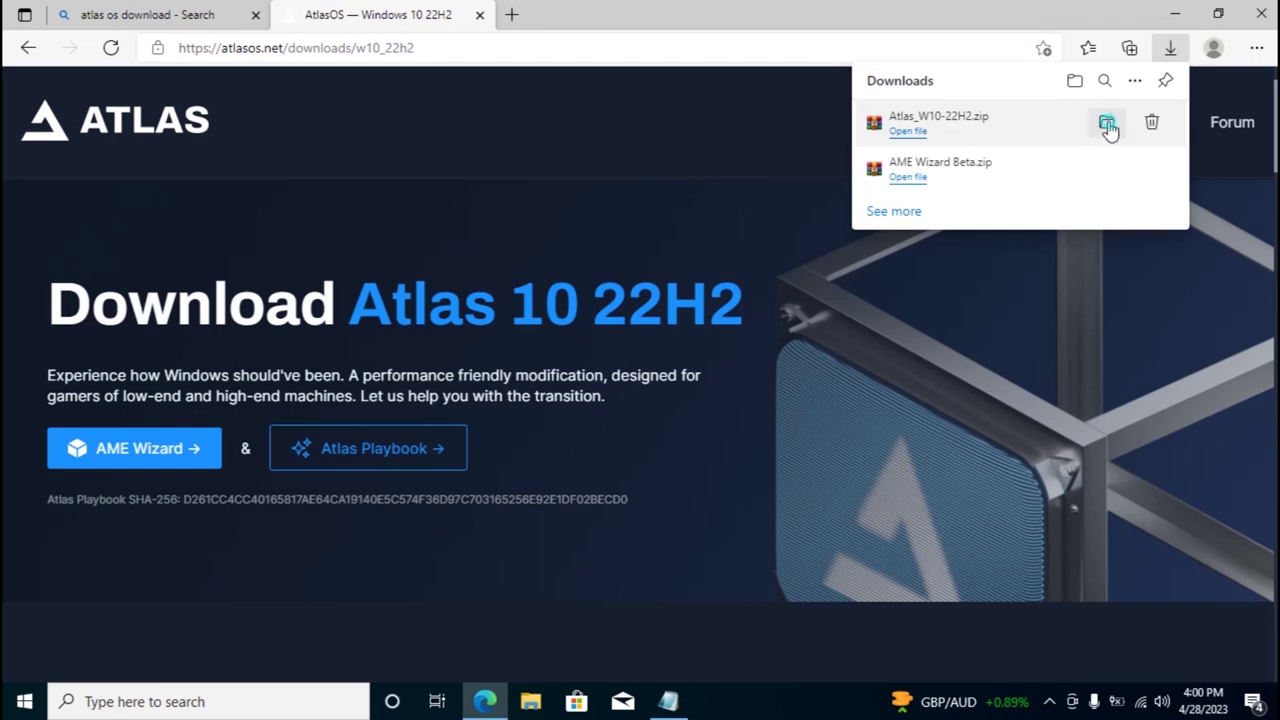
click(1262, 12)
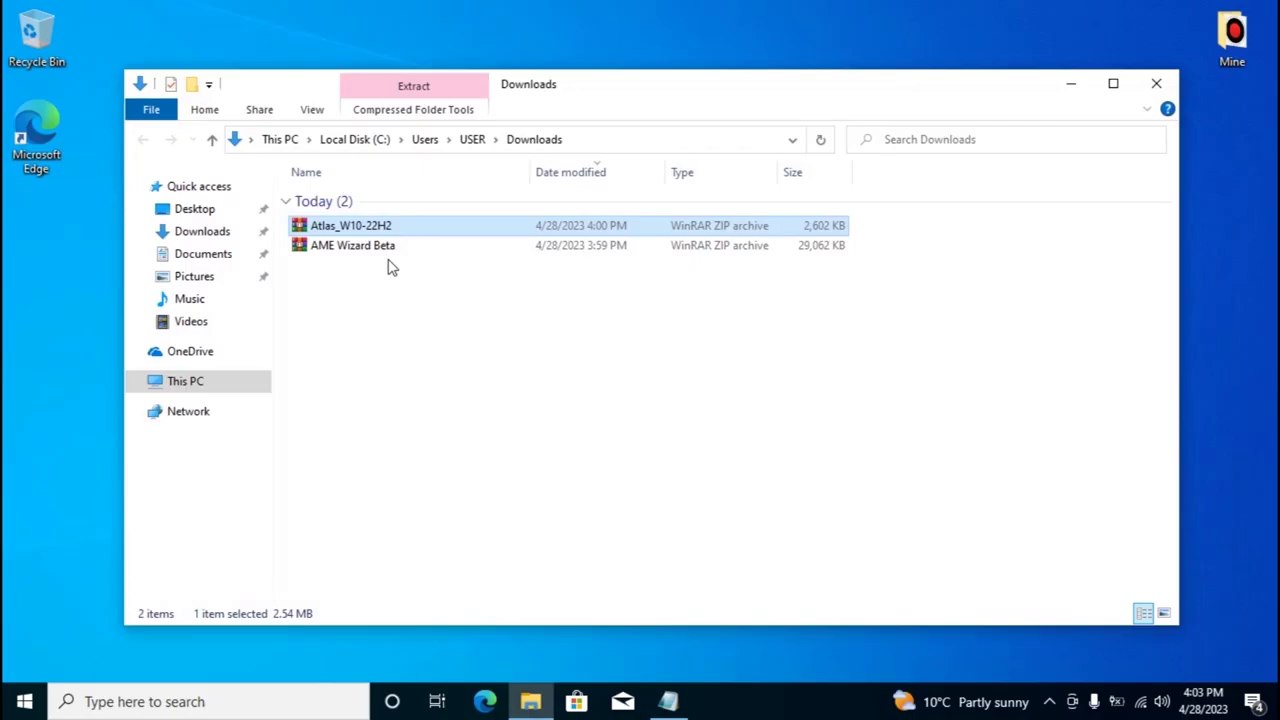
double_click(337, 225)
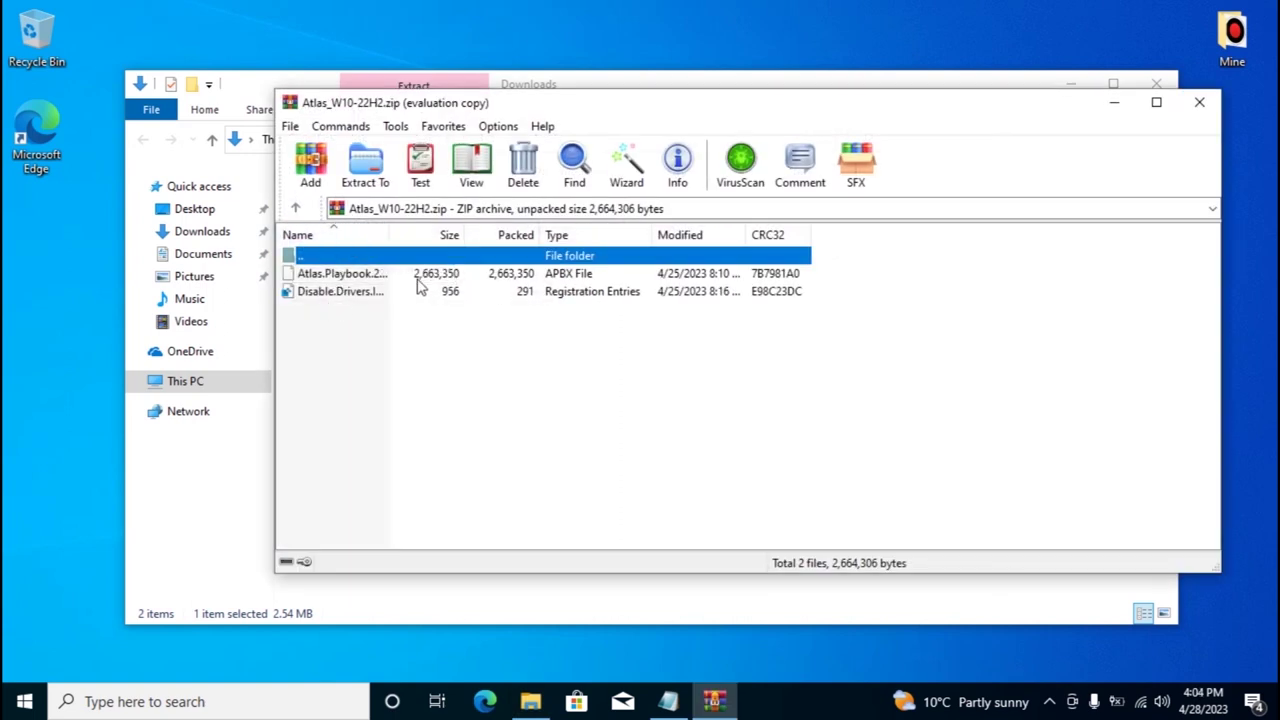
click(290, 277)
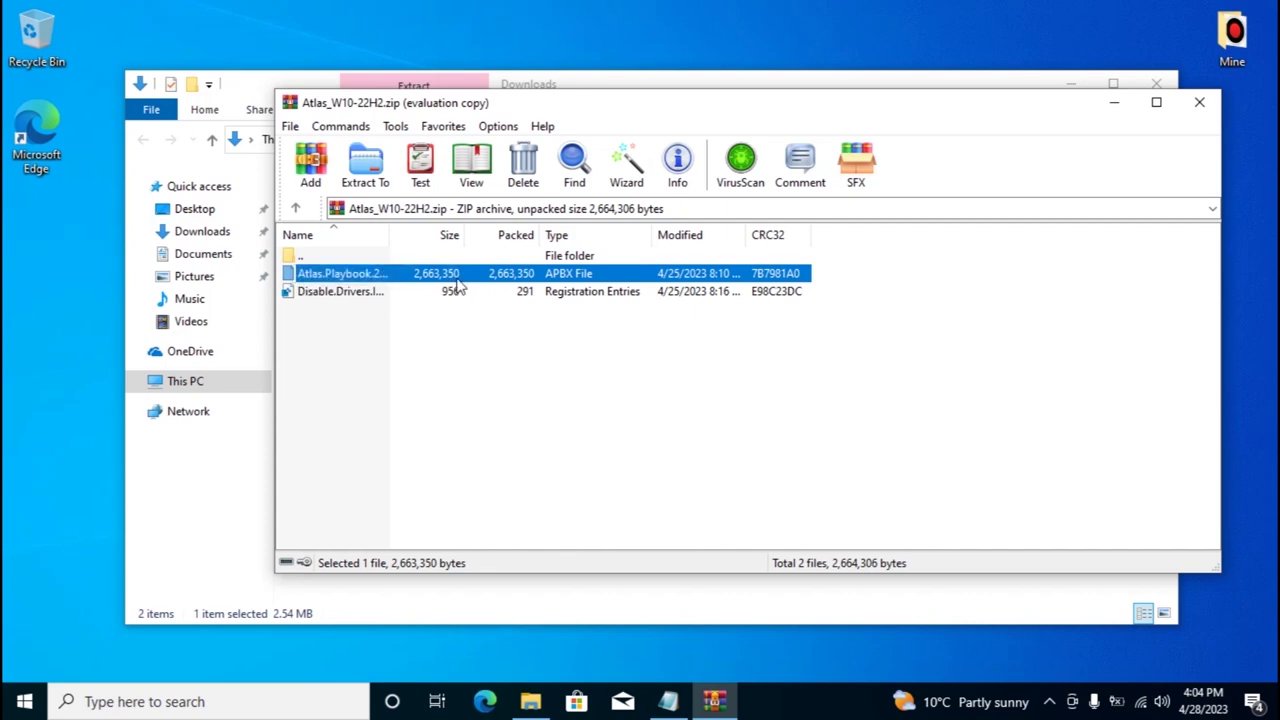
drag(437, 272, 43, 228)
Extract the AME Wizard Beta application from its downloaded archive to the desktop
key(Escape)
click(325, 250)
double_click(325, 252)
drag(334, 281, 20, 307)
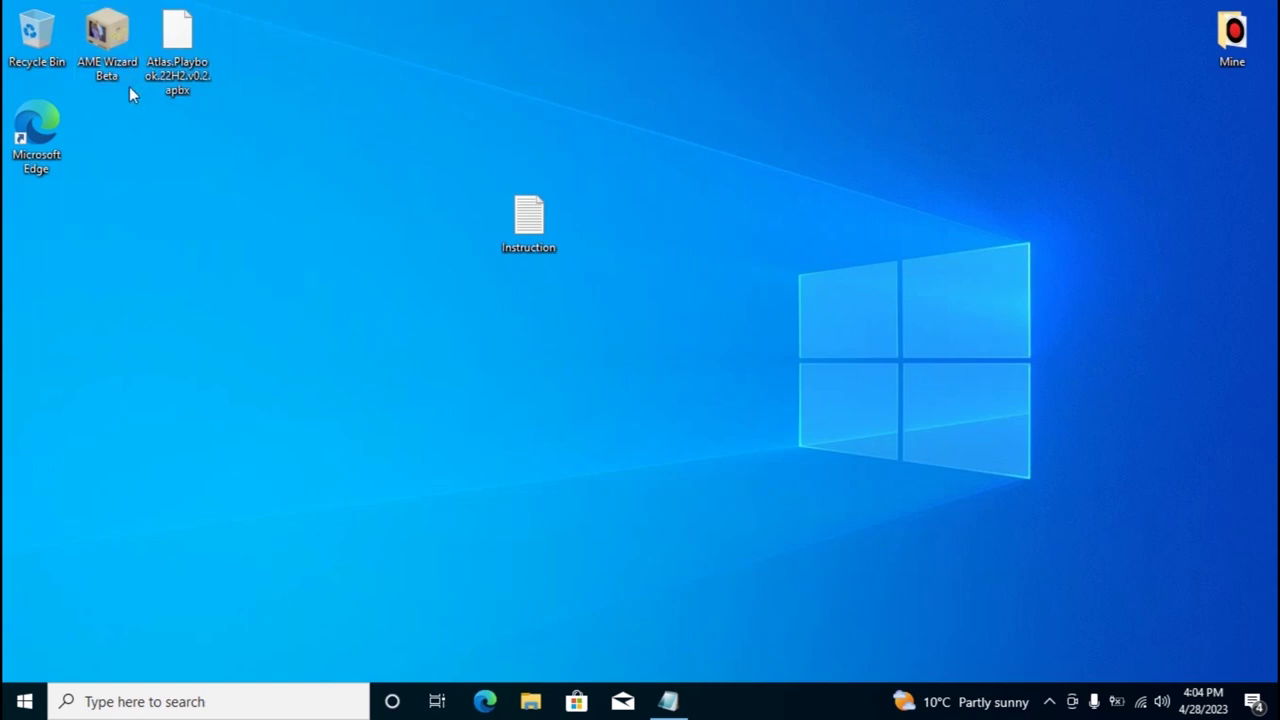
Start AME Wizard Beta and load Atlas.Playbook.22H2.v0.2.apbx from the desktop
double_click(107, 33)
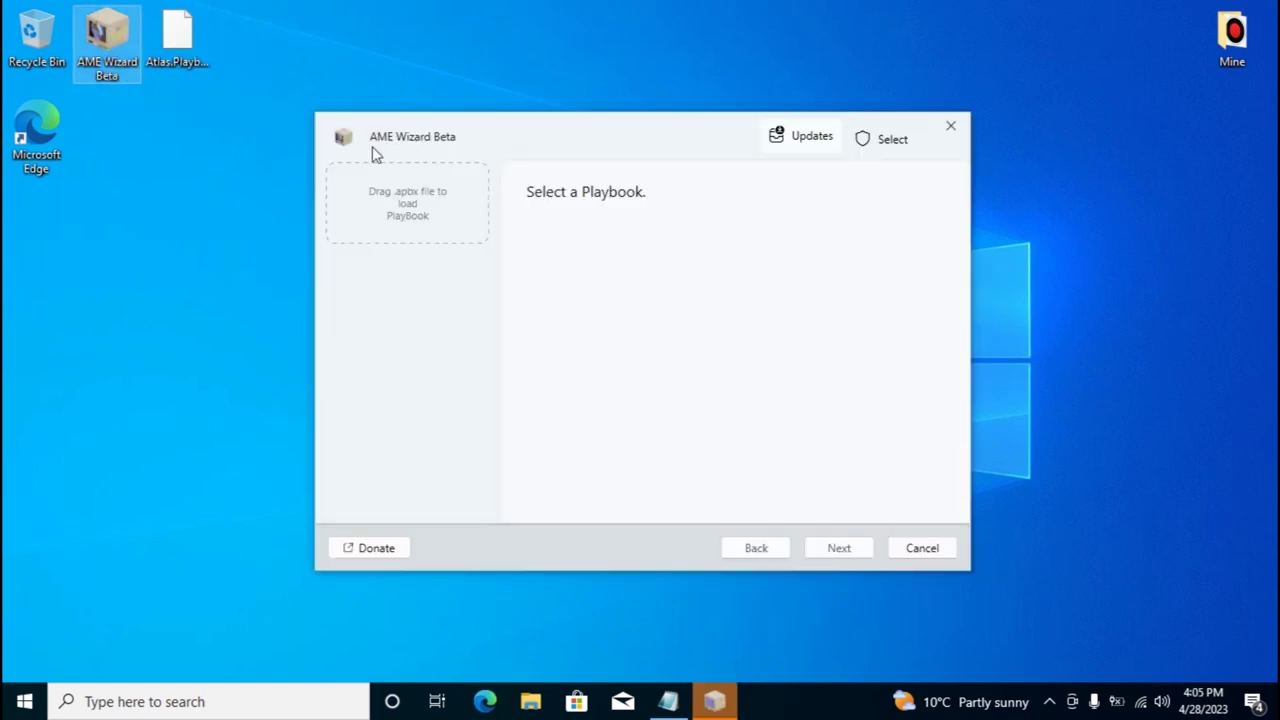
click(436, 204)
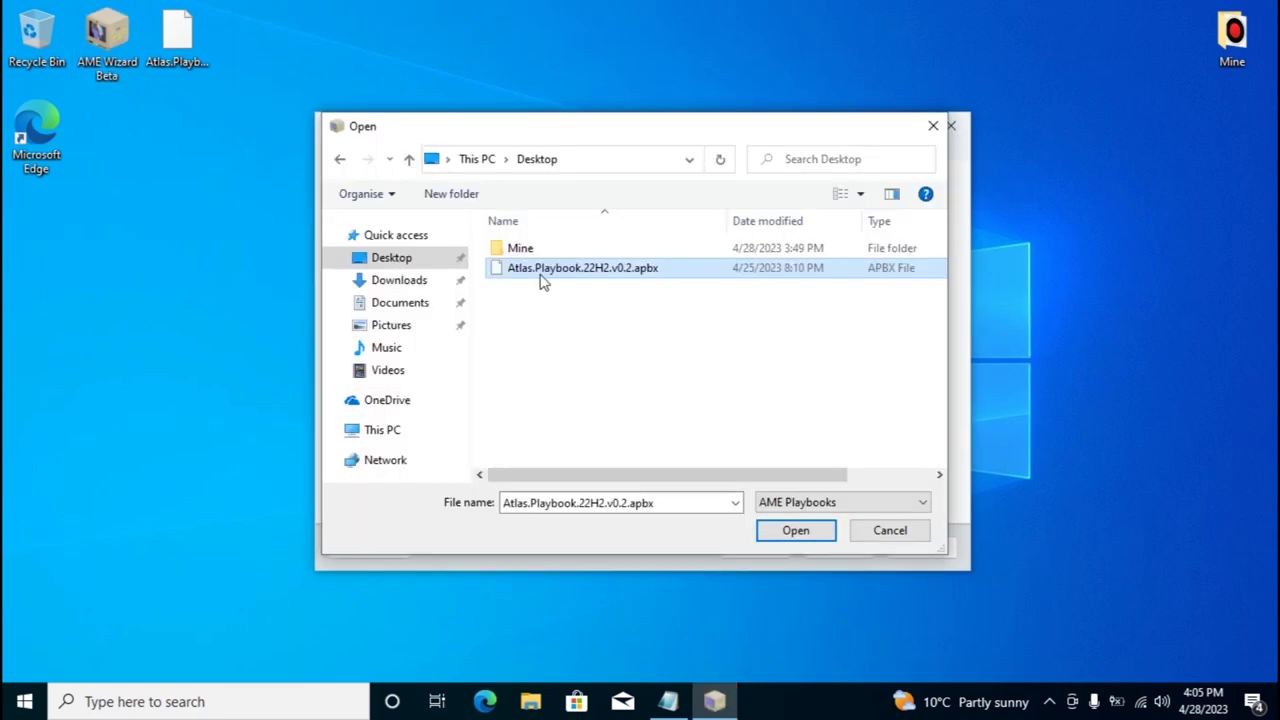
click(803, 533)
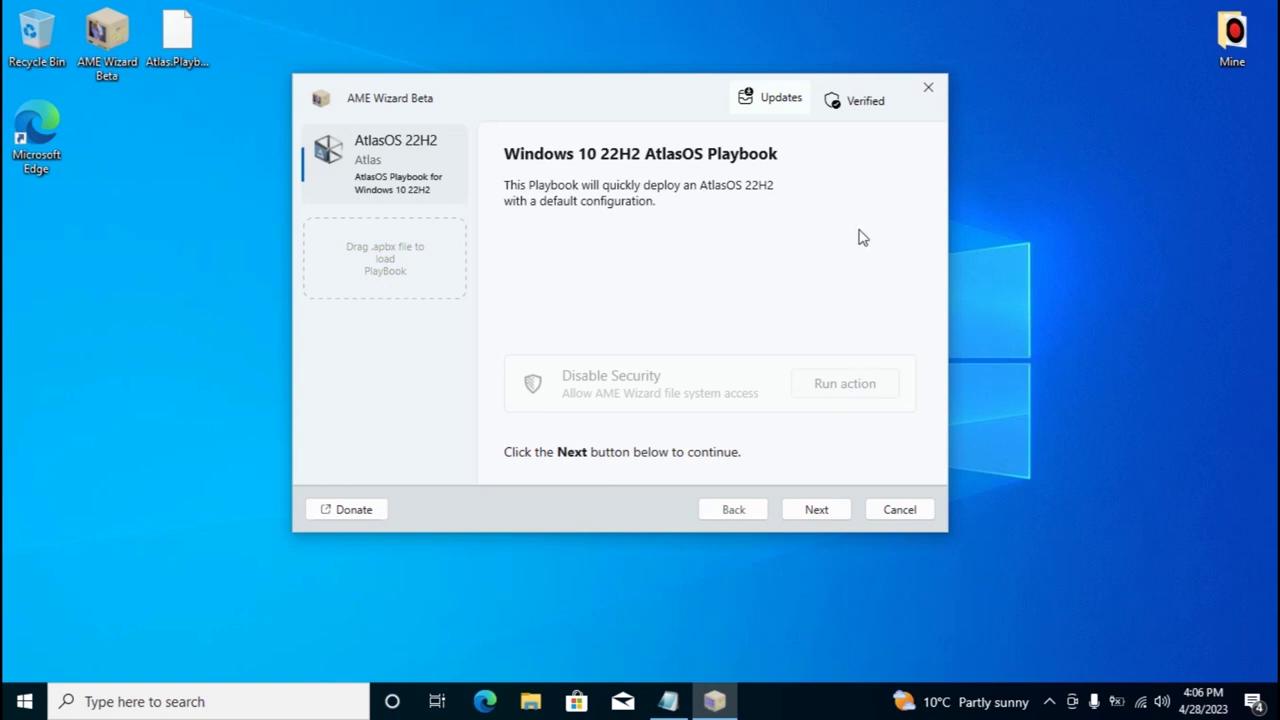
Run the Prepare System action for the AtlasOS Playbook and verify the system requirements again
click(817, 510)
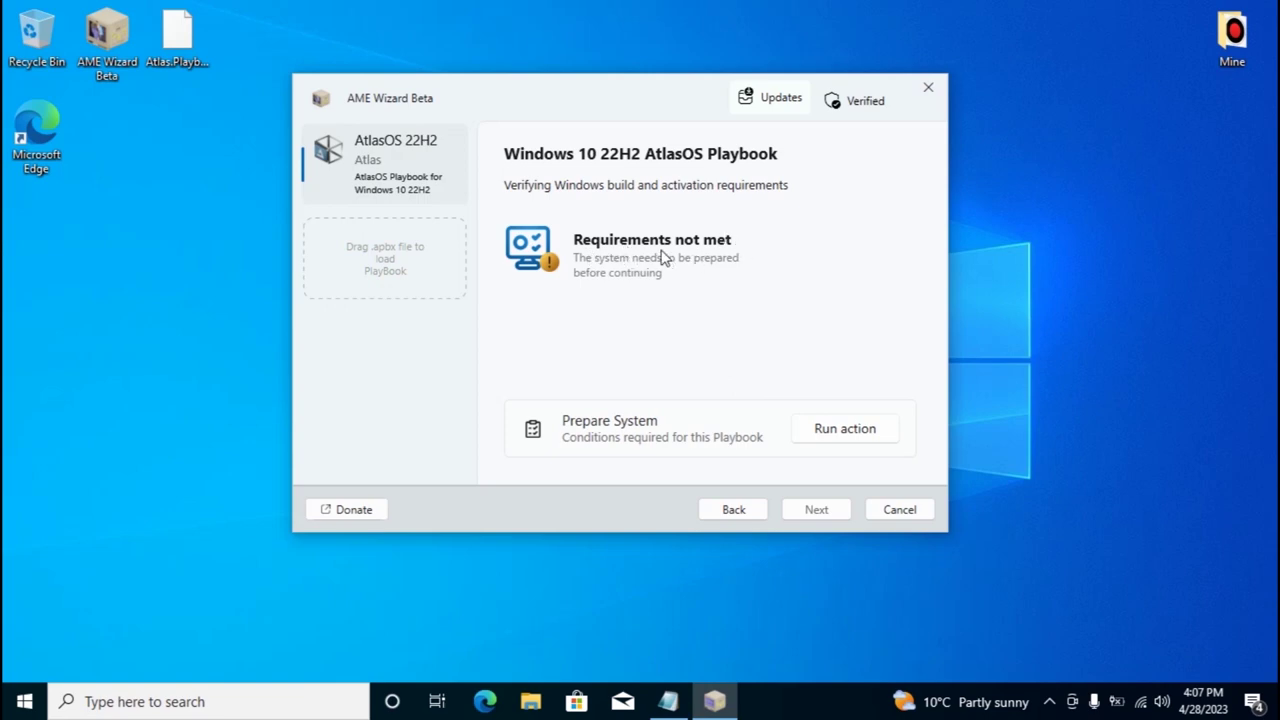
click(862, 438)
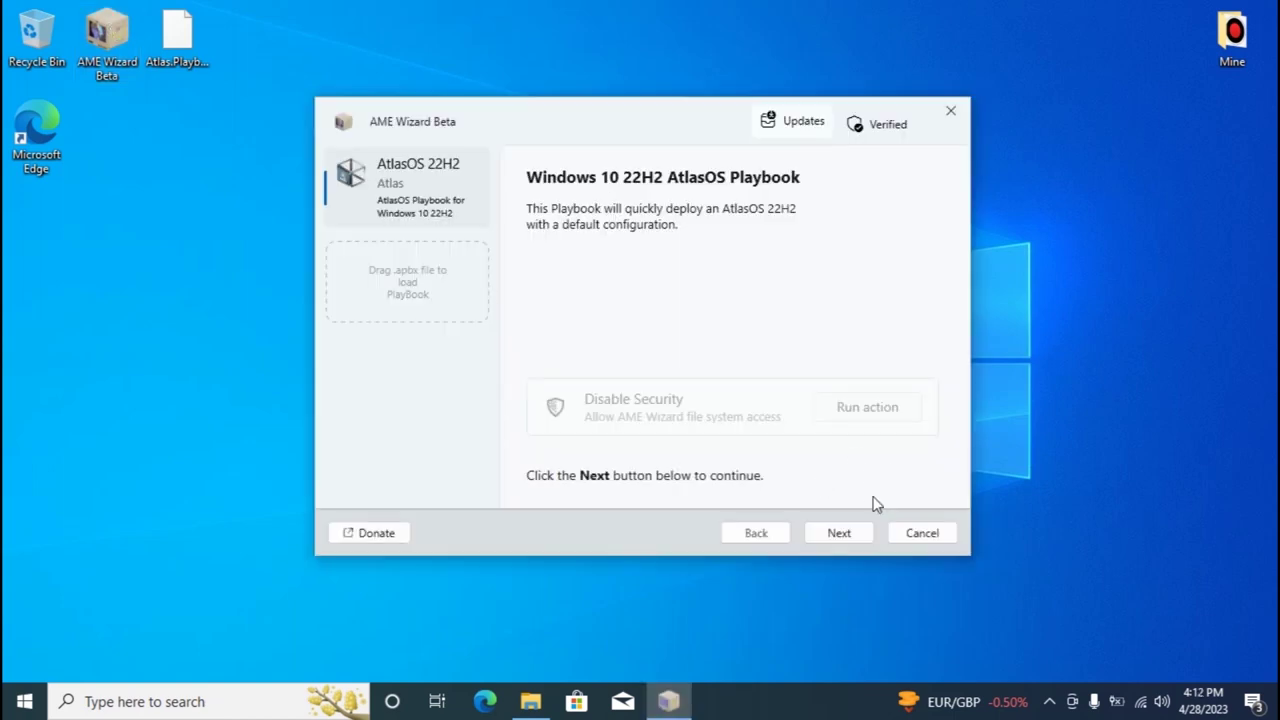
click(838, 533)
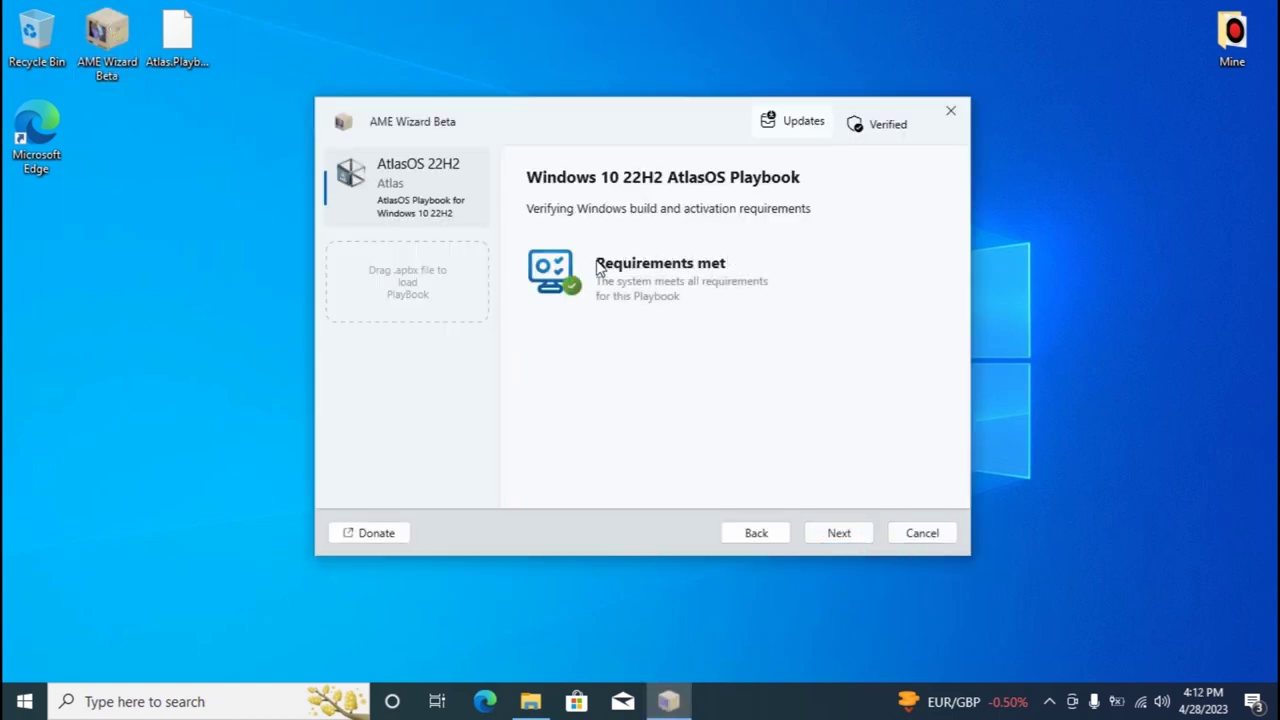
Proceed to the license agreements, agree to them, and continue with the AtlasOS 22H2 installation
click(843, 535)
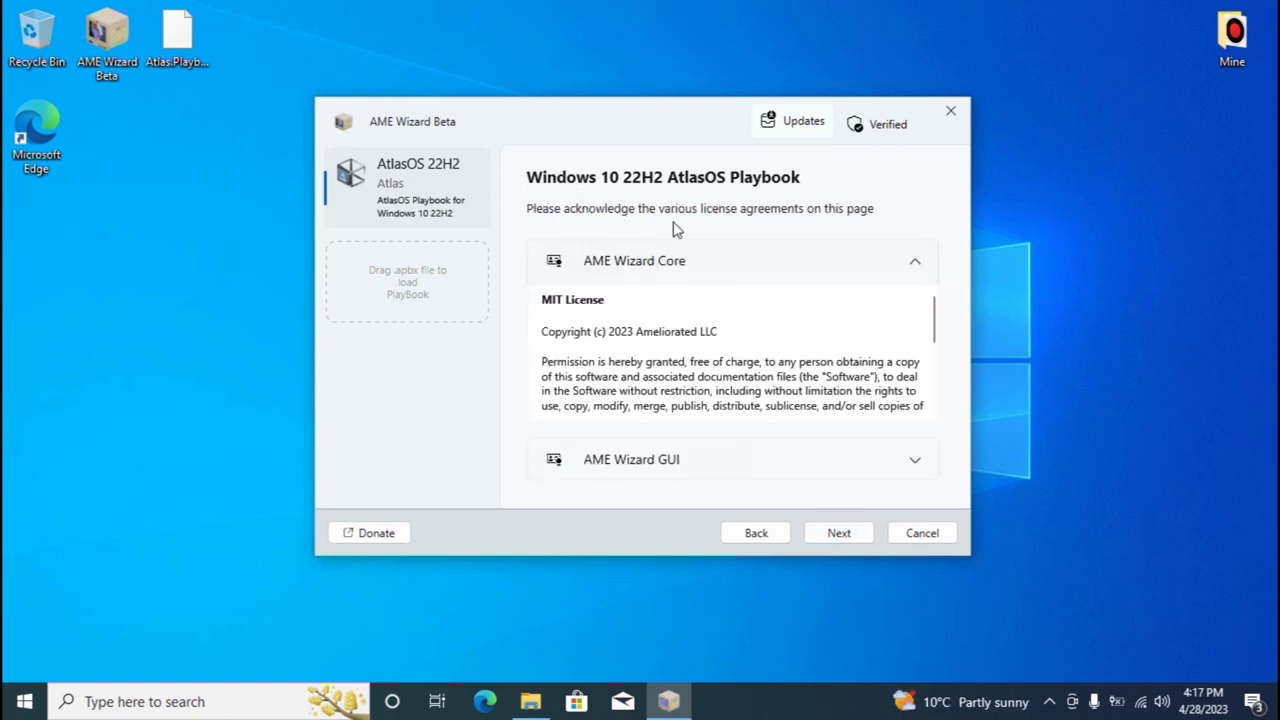
click(840, 533)
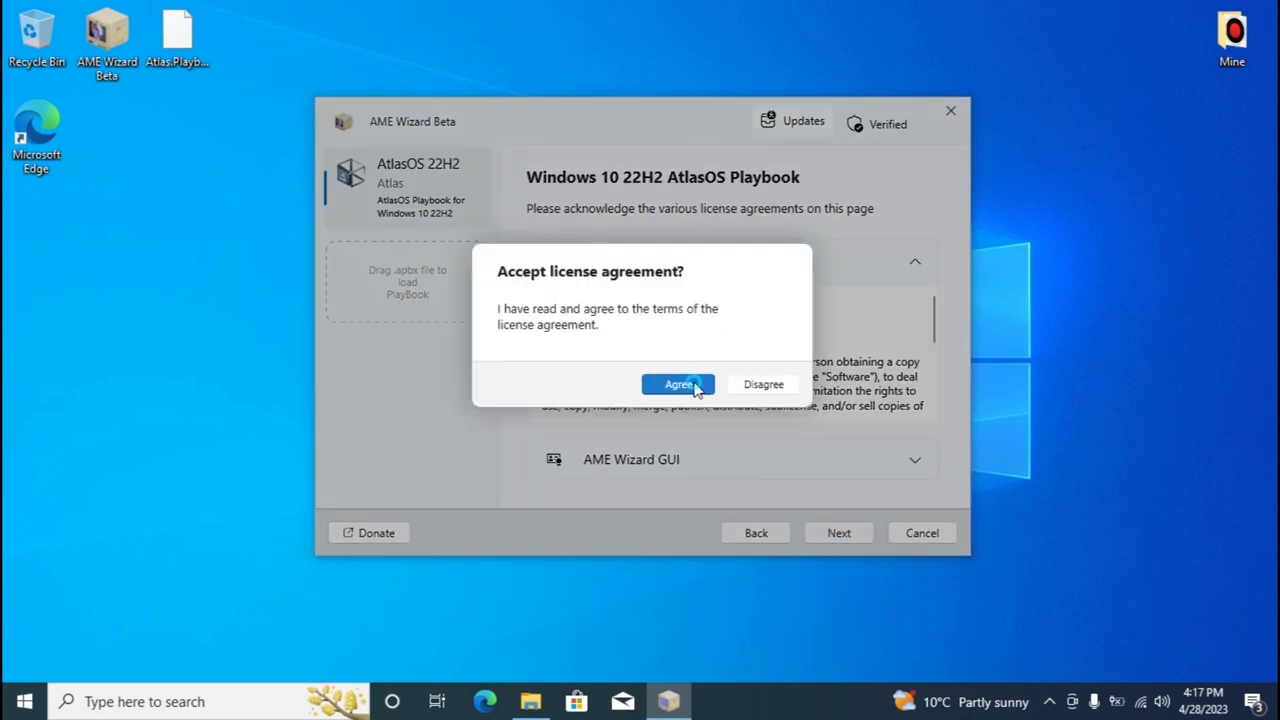
click(695, 386)
click(843, 533)
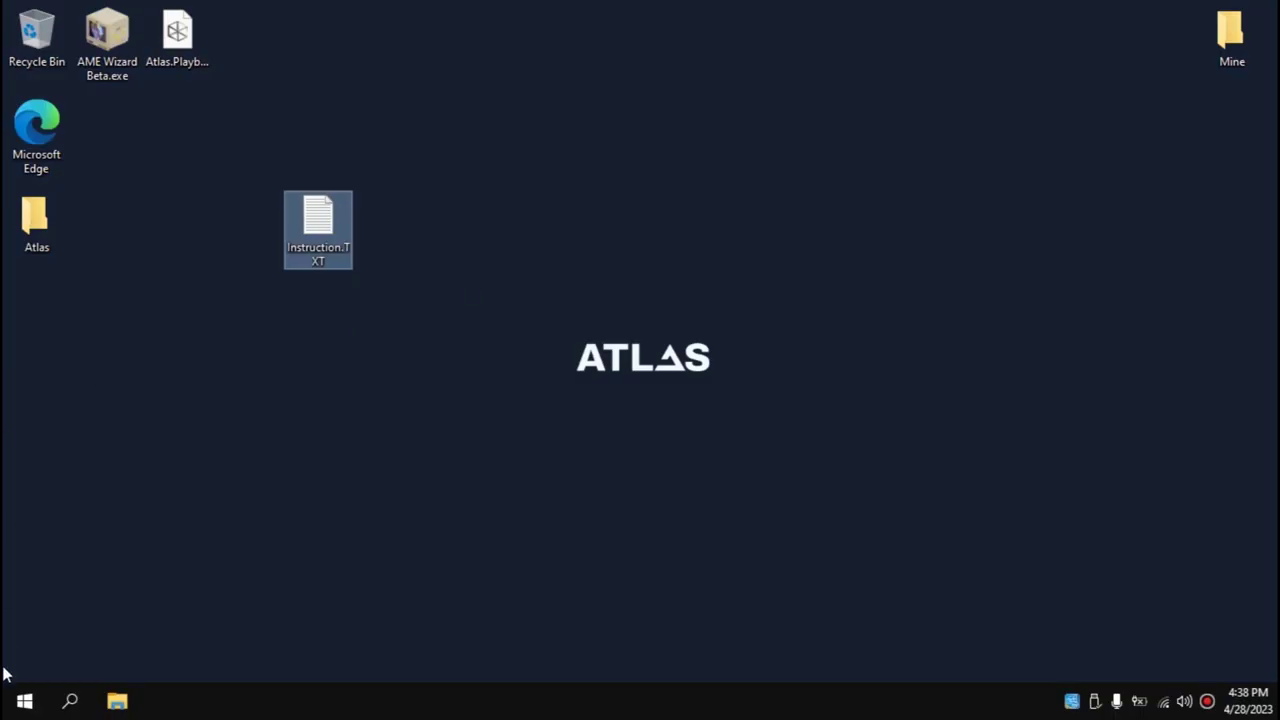
Examine the device and Windows specifications on the About page in Settings
click(24, 701)
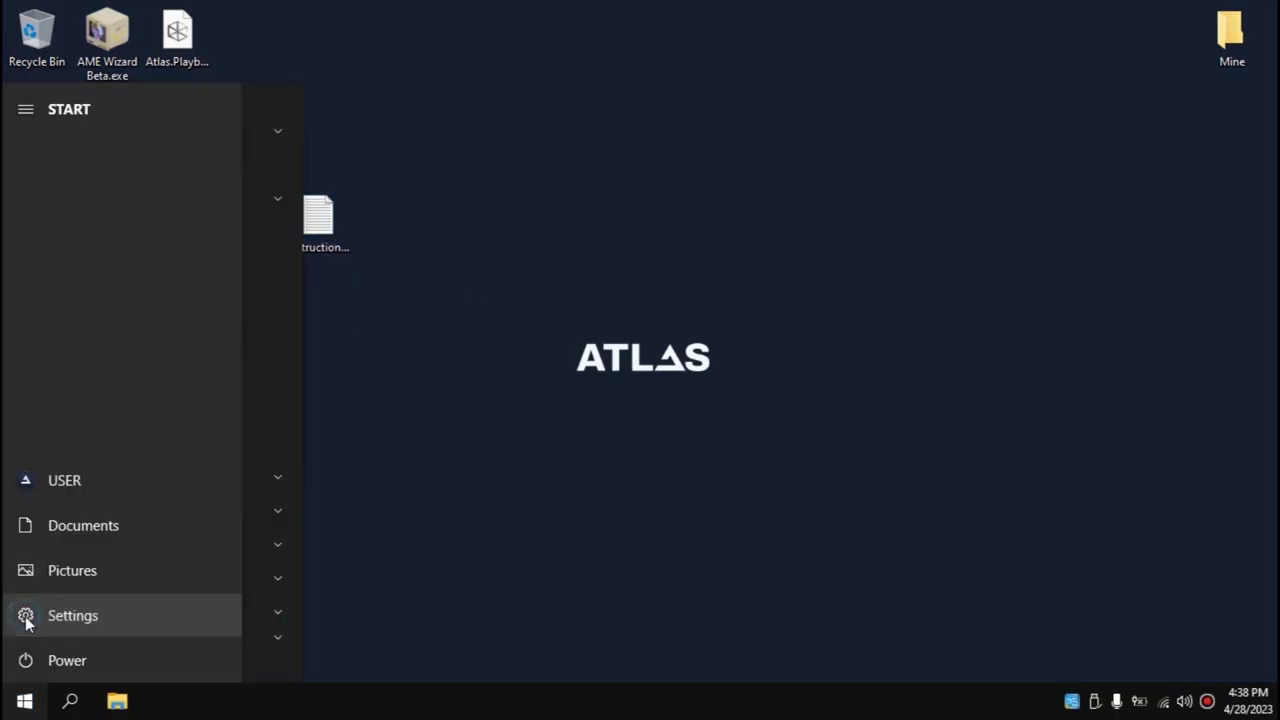
click(26, 618)
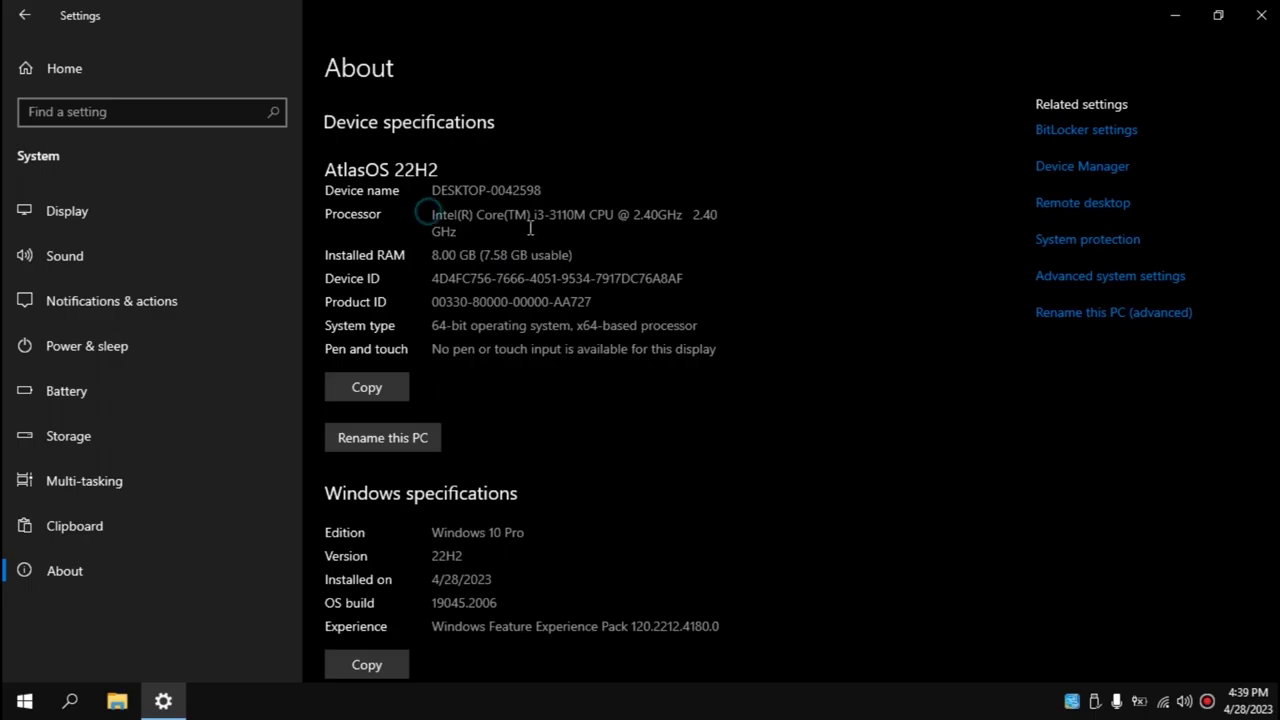
scroll(560, 340, down, 2)
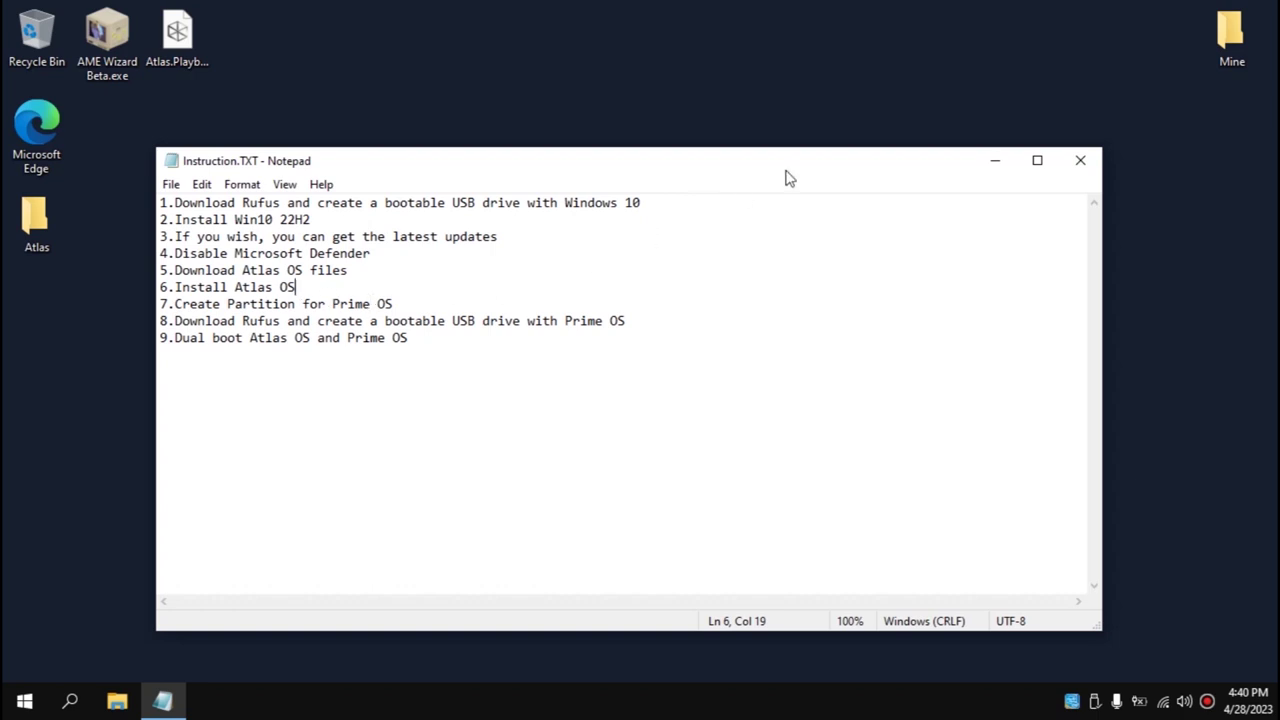
Delete the AME Wizard Beta and Atlas Playbook files and the Atlas folder from the desktop
drag(298, 10, 36, 35)
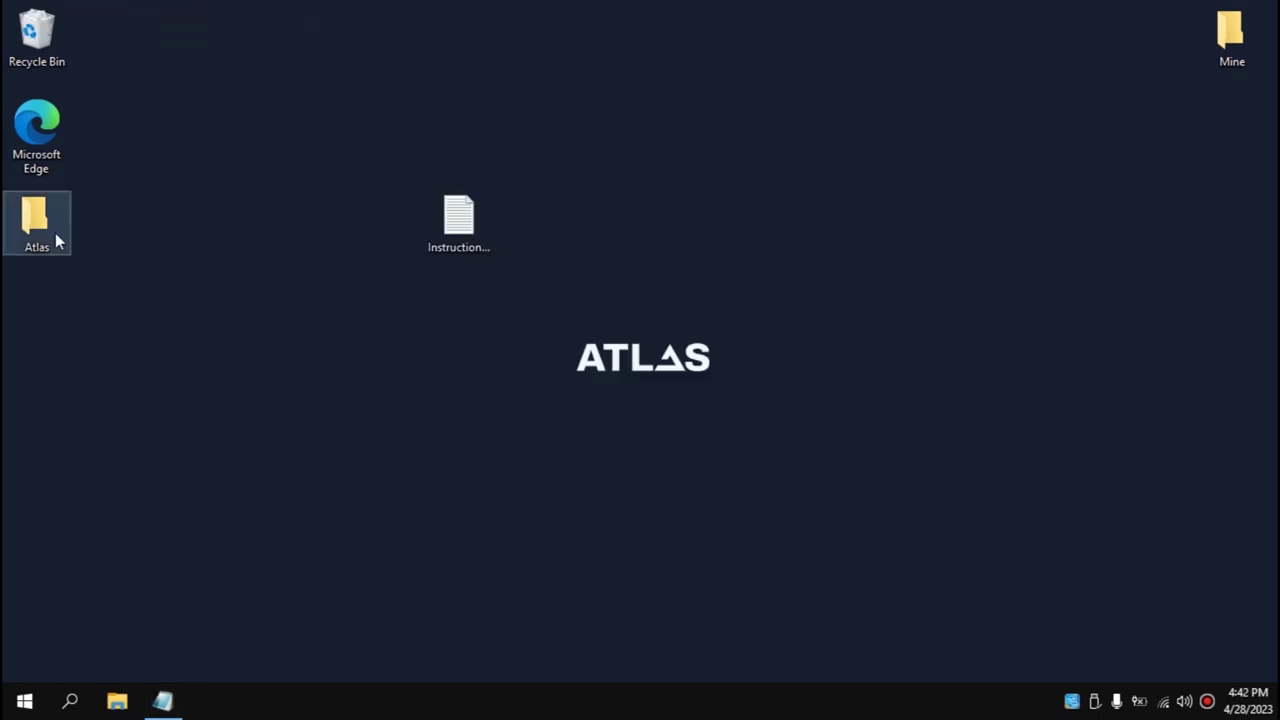
click(28, 226)
key(Delete)
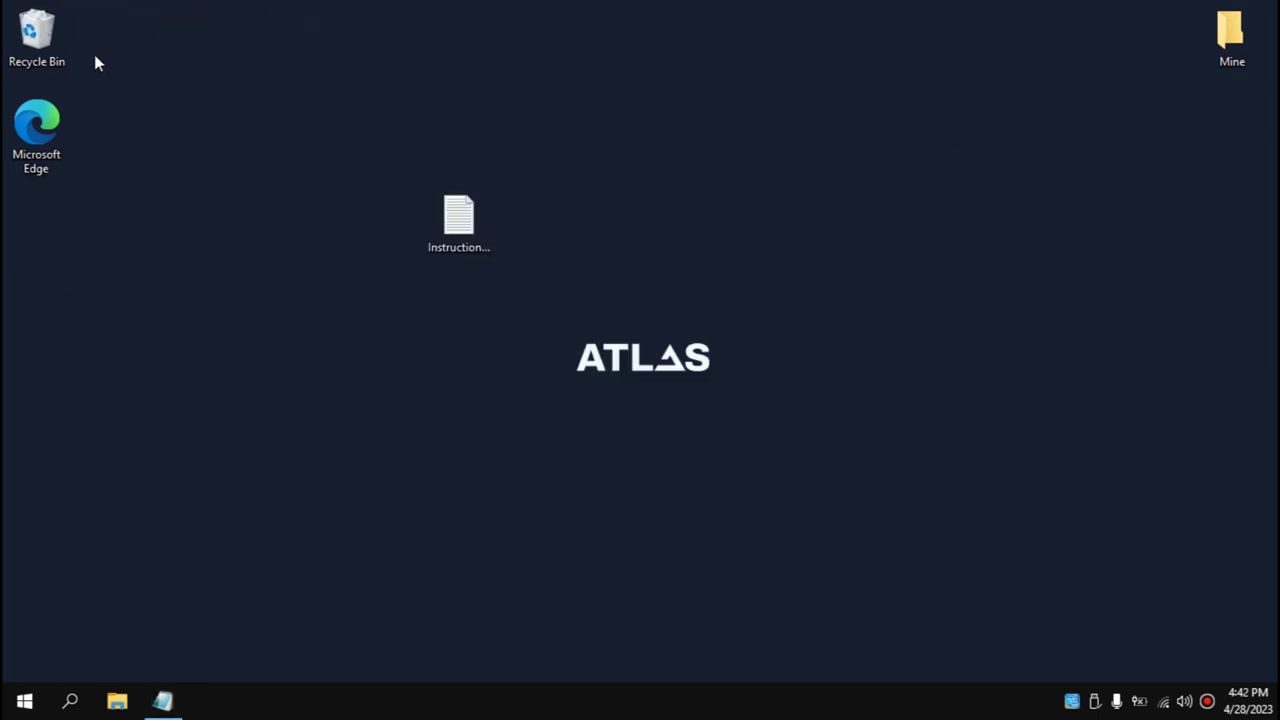
Add a This PC shortcut to the desktop beside the Recycle Bin and close File Explorer
click(117, 700)
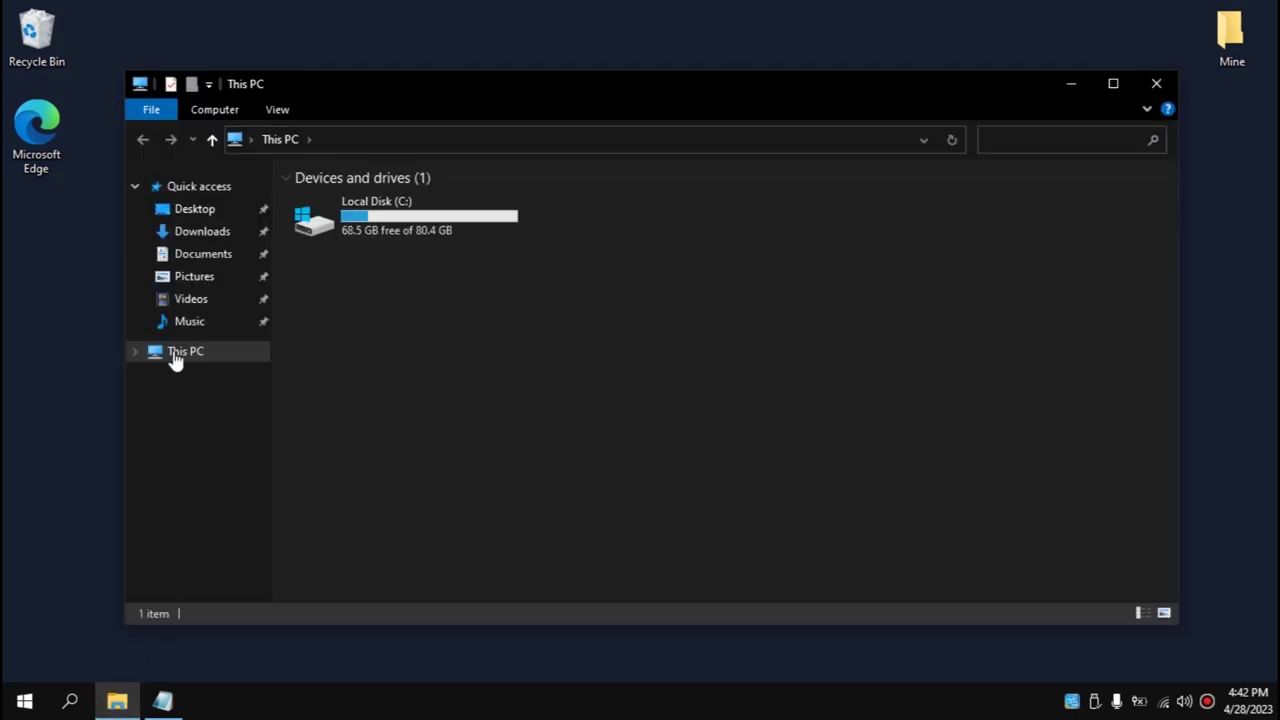
drag(204, 369, 103, 47)
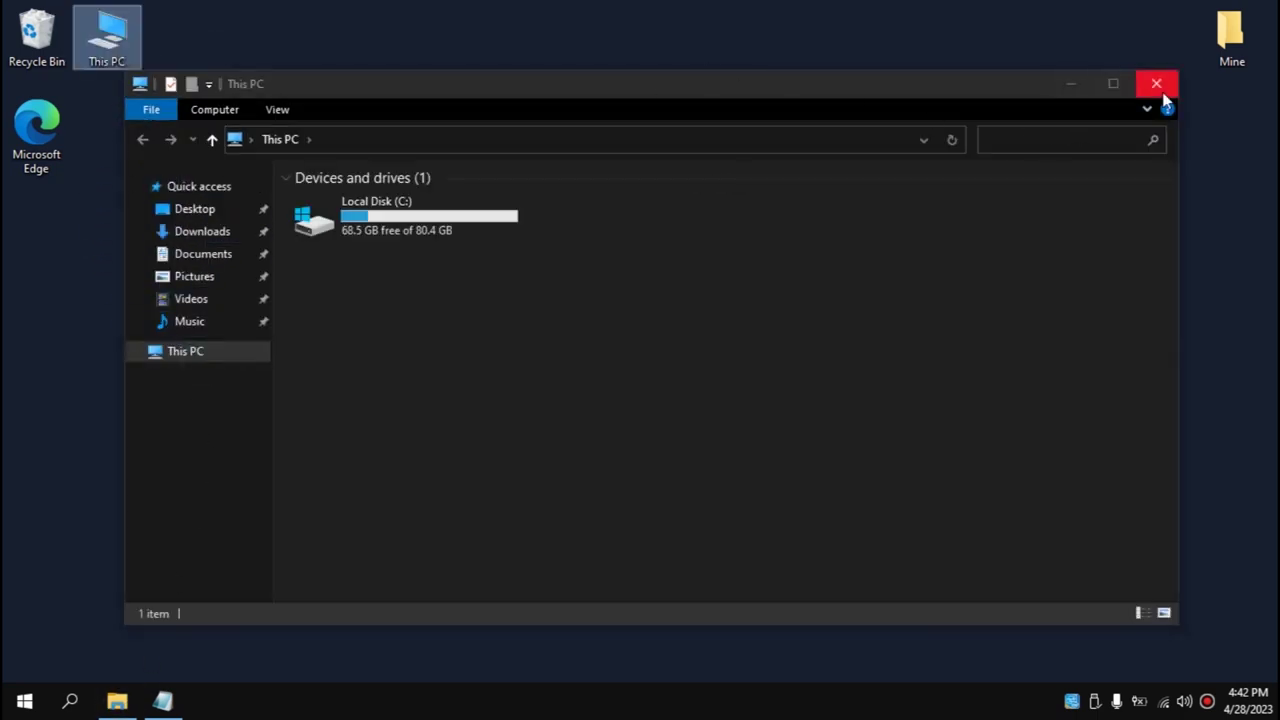
click(1157, 84)
Open This PC from its desktop shortcut and launch Computer Management for it
double_click(107, 35)
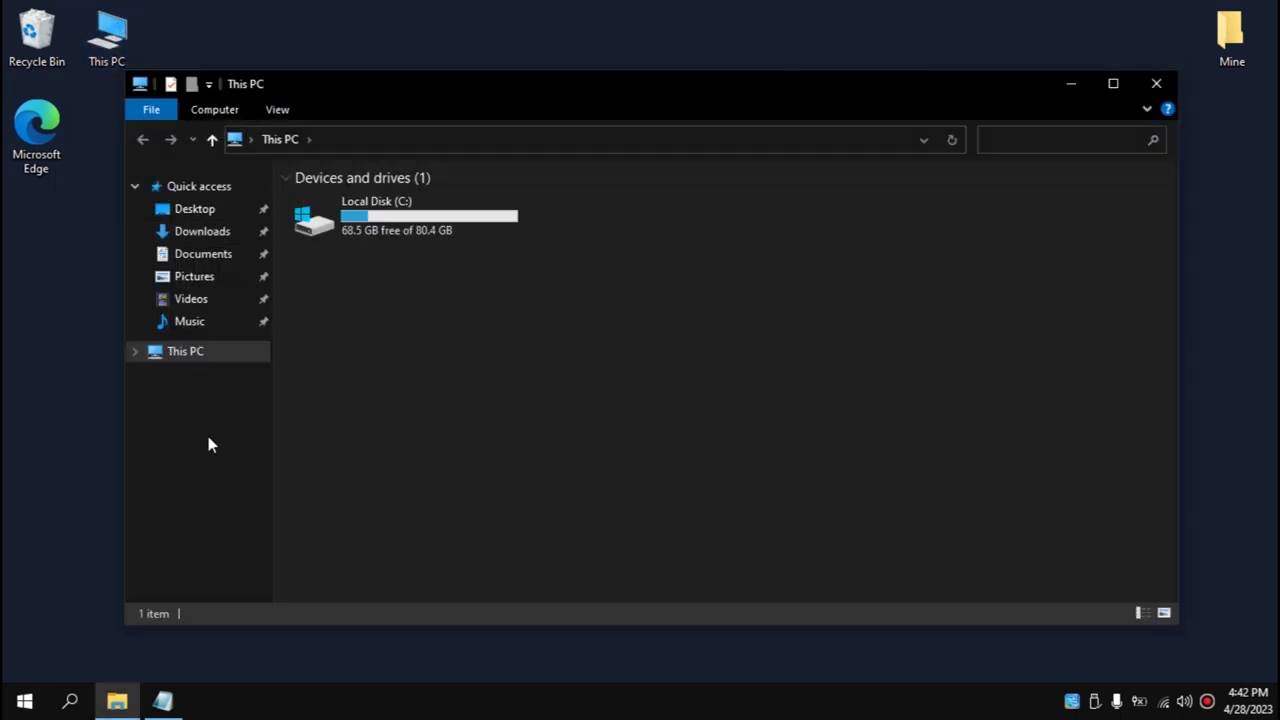
right_click(191, 354)
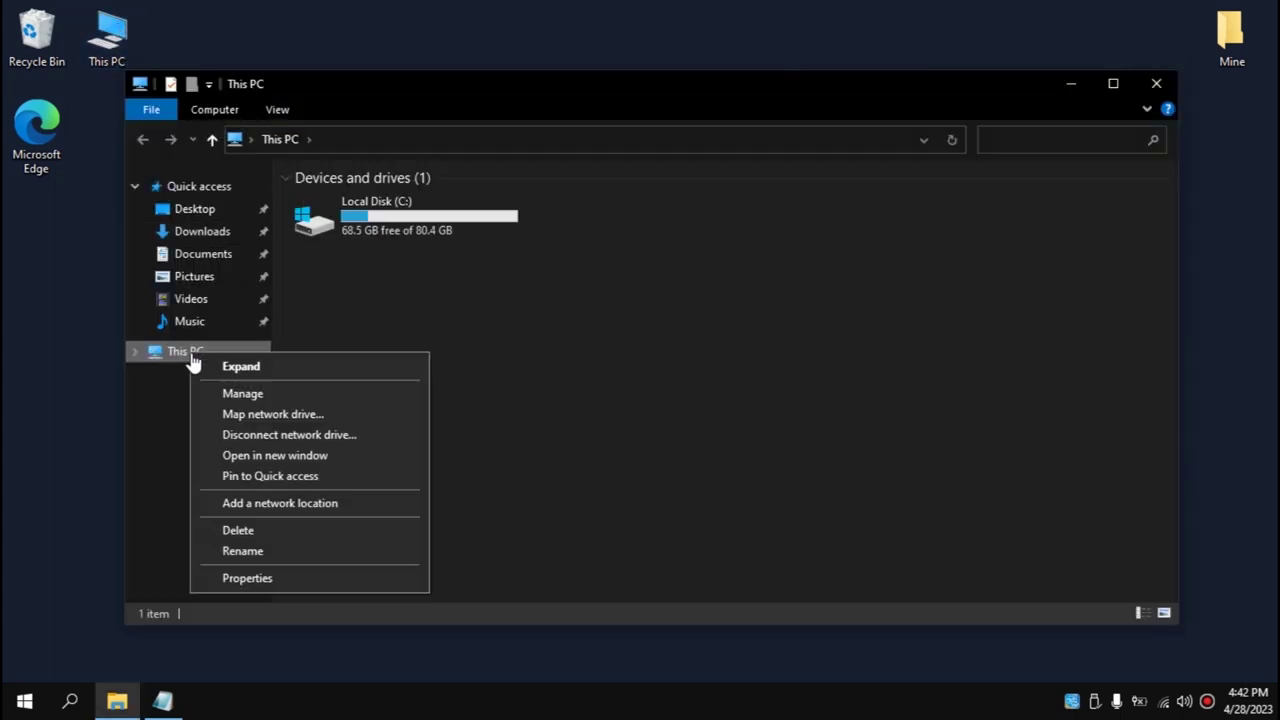
click(259, 400)
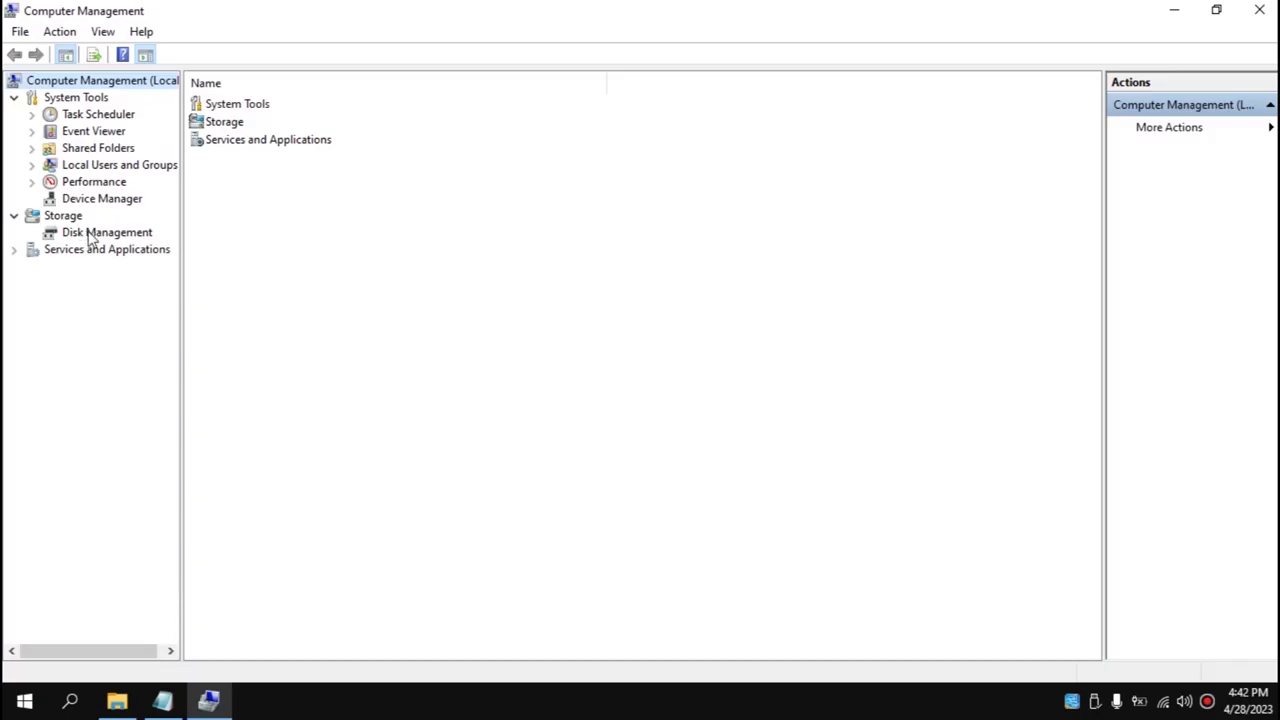
Open Disk Management and start a new simple volume of 31000 MB in Disk 0's unallocated space
click(88, 236)
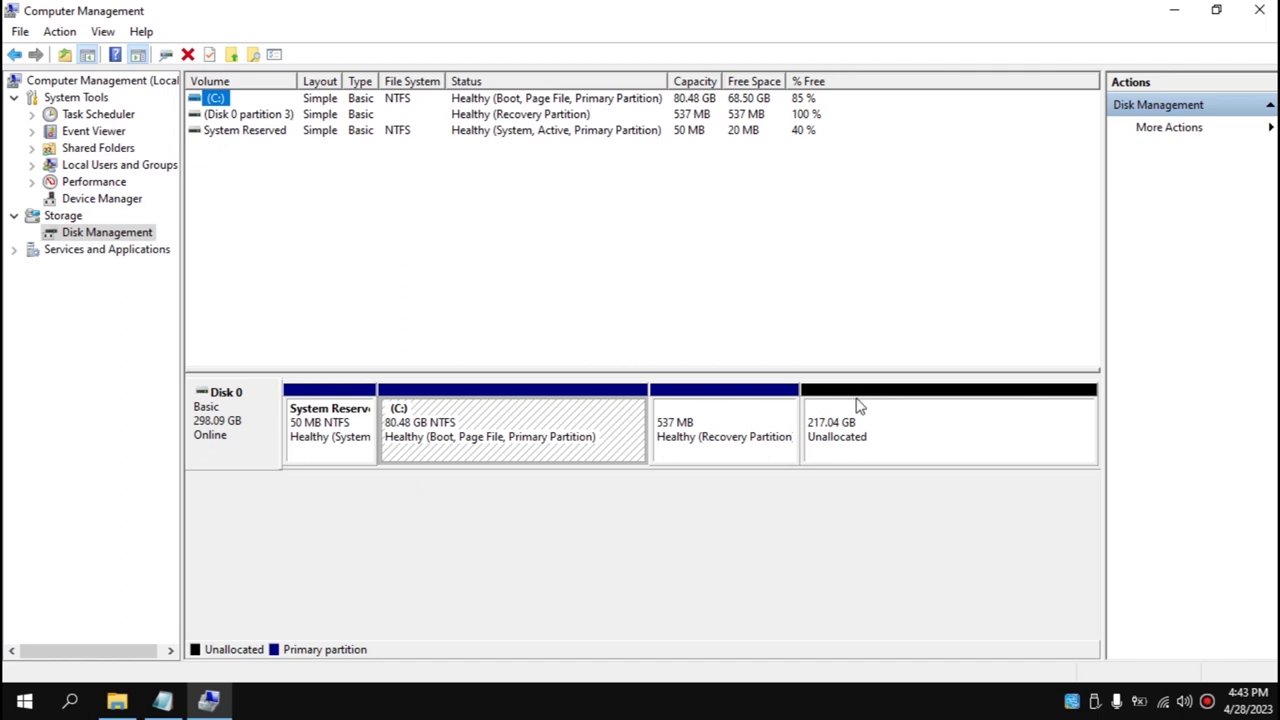
right_click(858, 405)
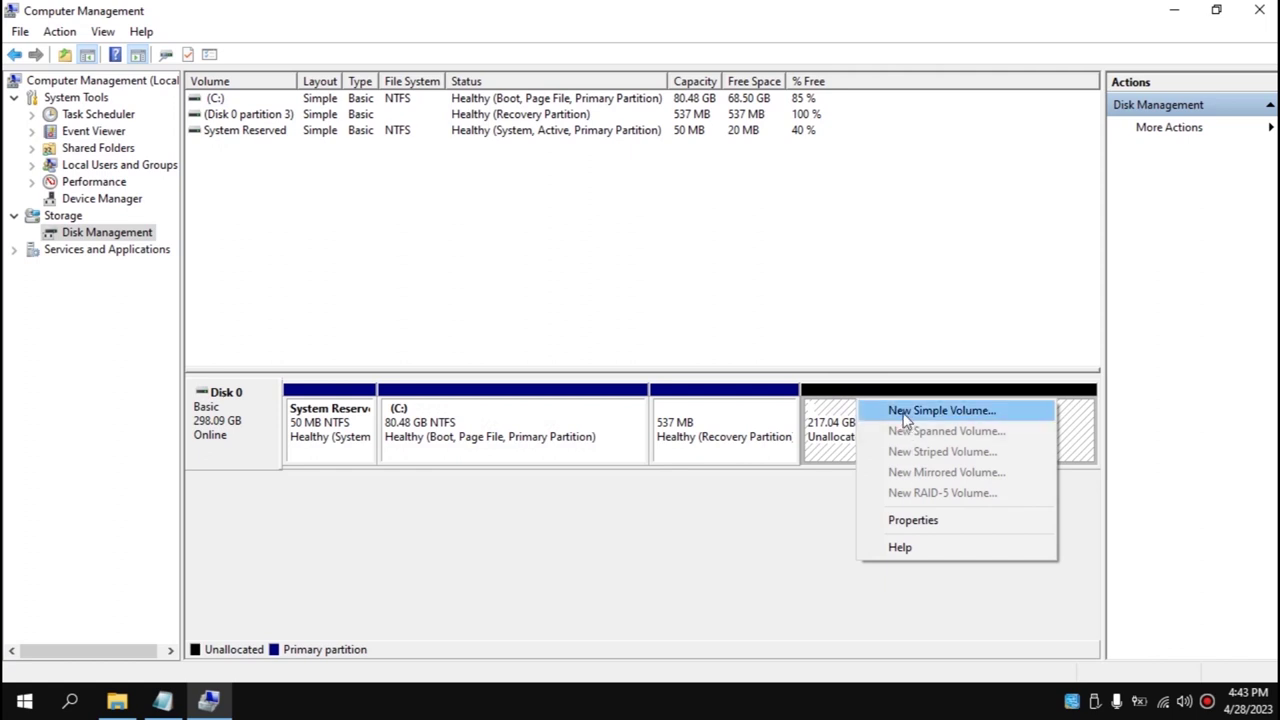
click(967, 425)
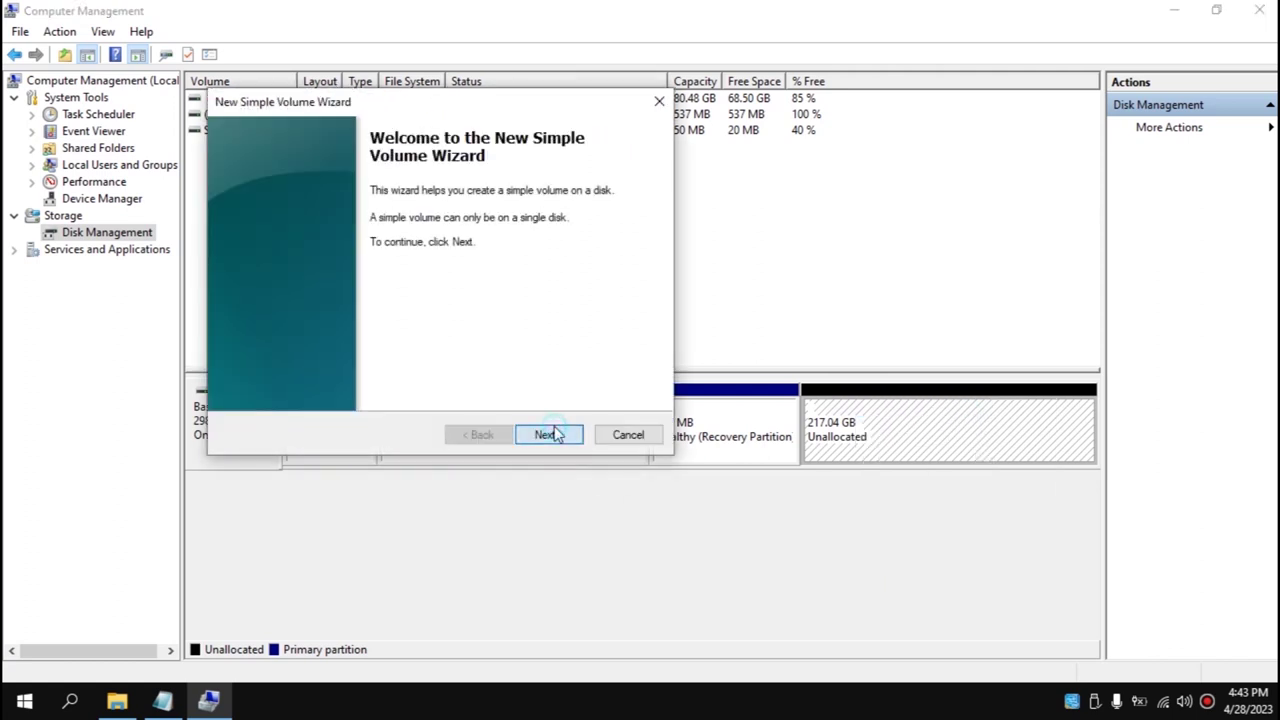
click(554, 434)
text(31000)
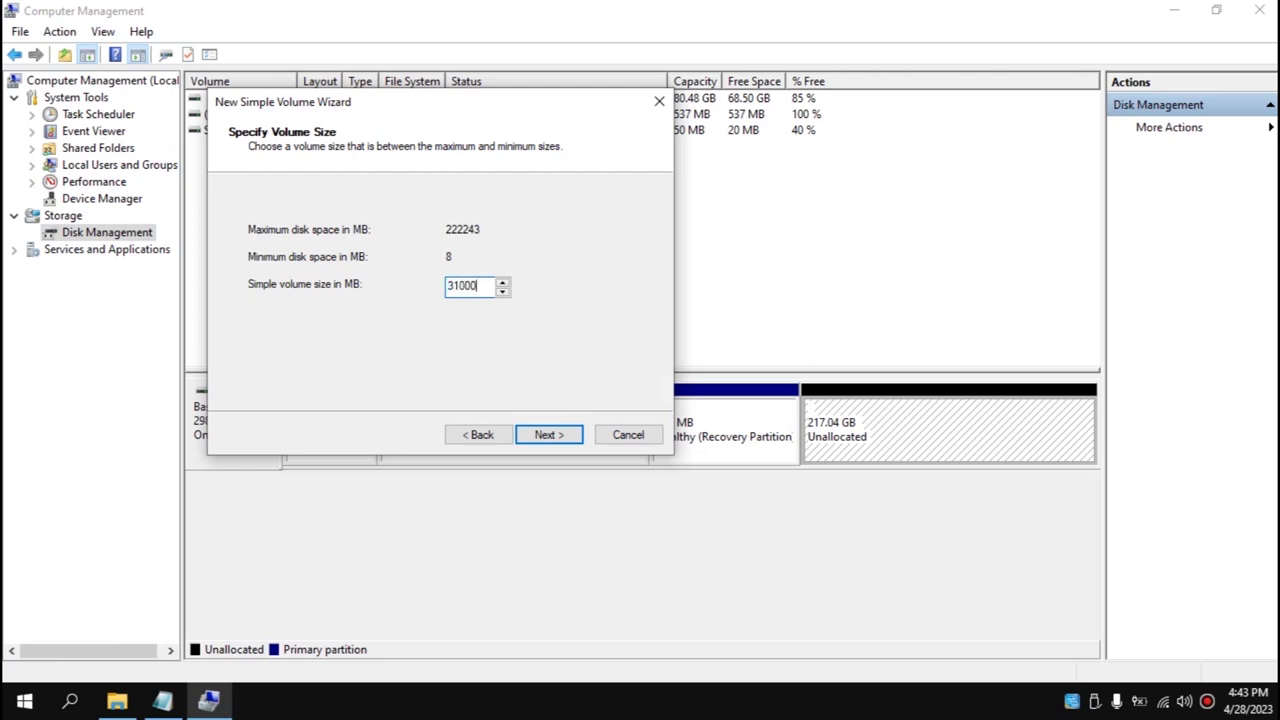
click(556, 440)
Leave the new volume without a drive letter, quick-format it as NTFS with the label New Volume, and finish the wizard
click(548, 436)
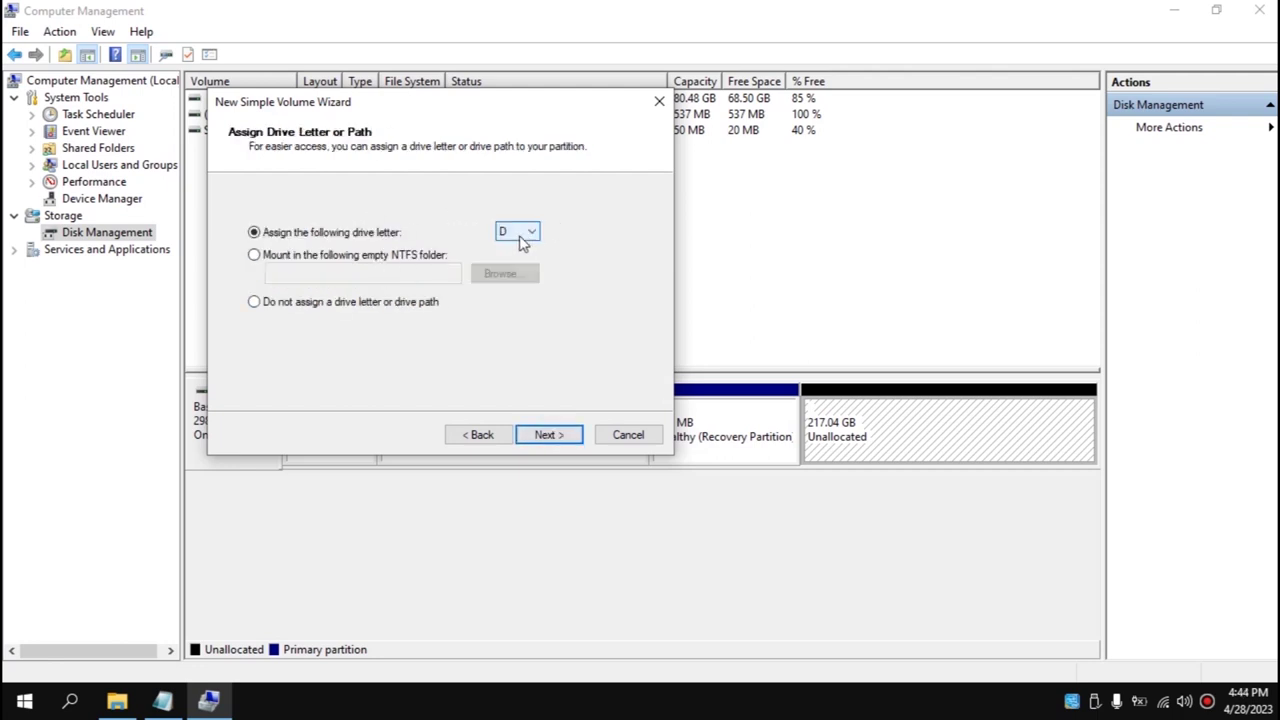
click(255, 303)
click(547, 439)
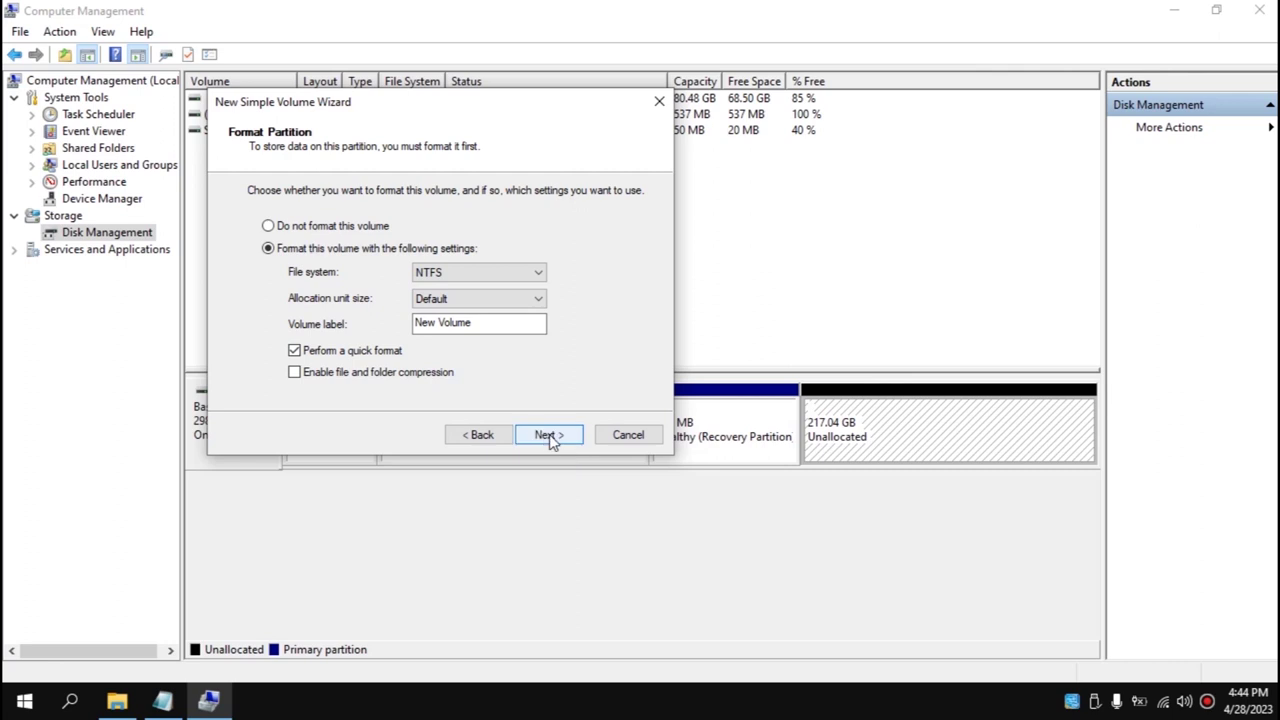
click(549, 436)
click(551, 437)
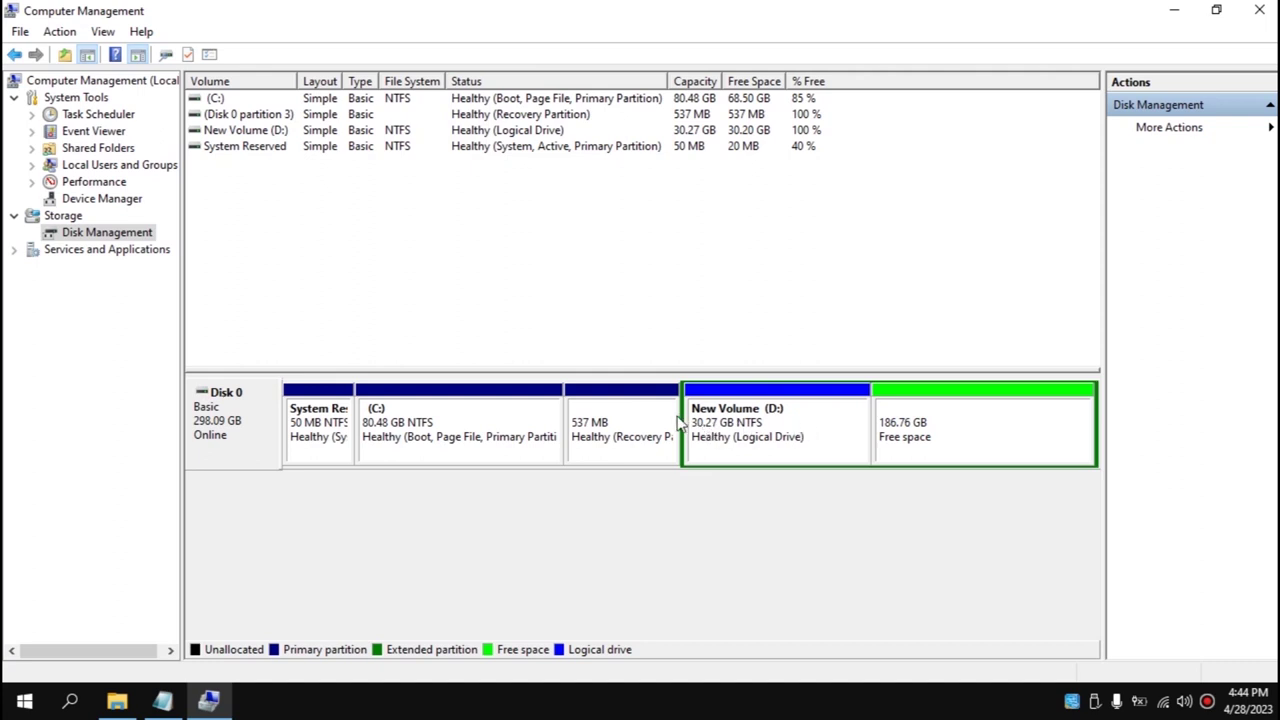
Create a quick-formatted NTFS volume with drive letter E from all the remaining free space, and clear the open windows off the desktop
right_click(938, 418)
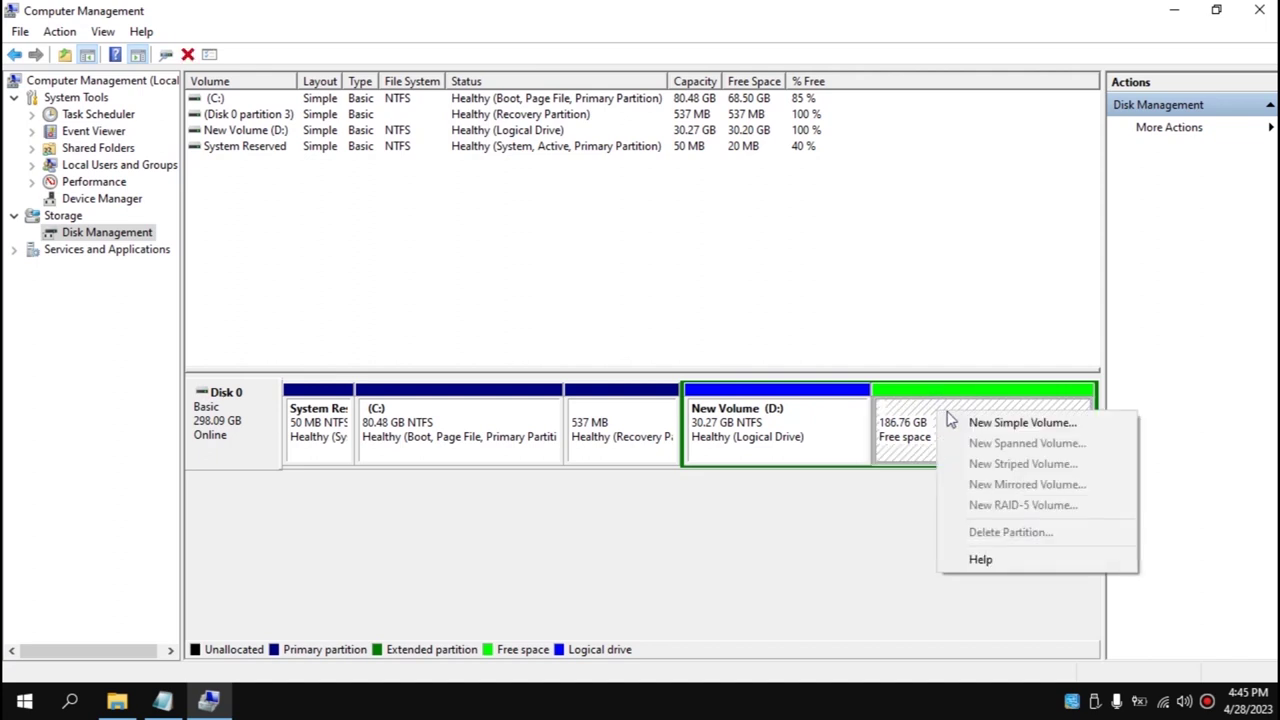
click(1005, 425)
click(543, 434)
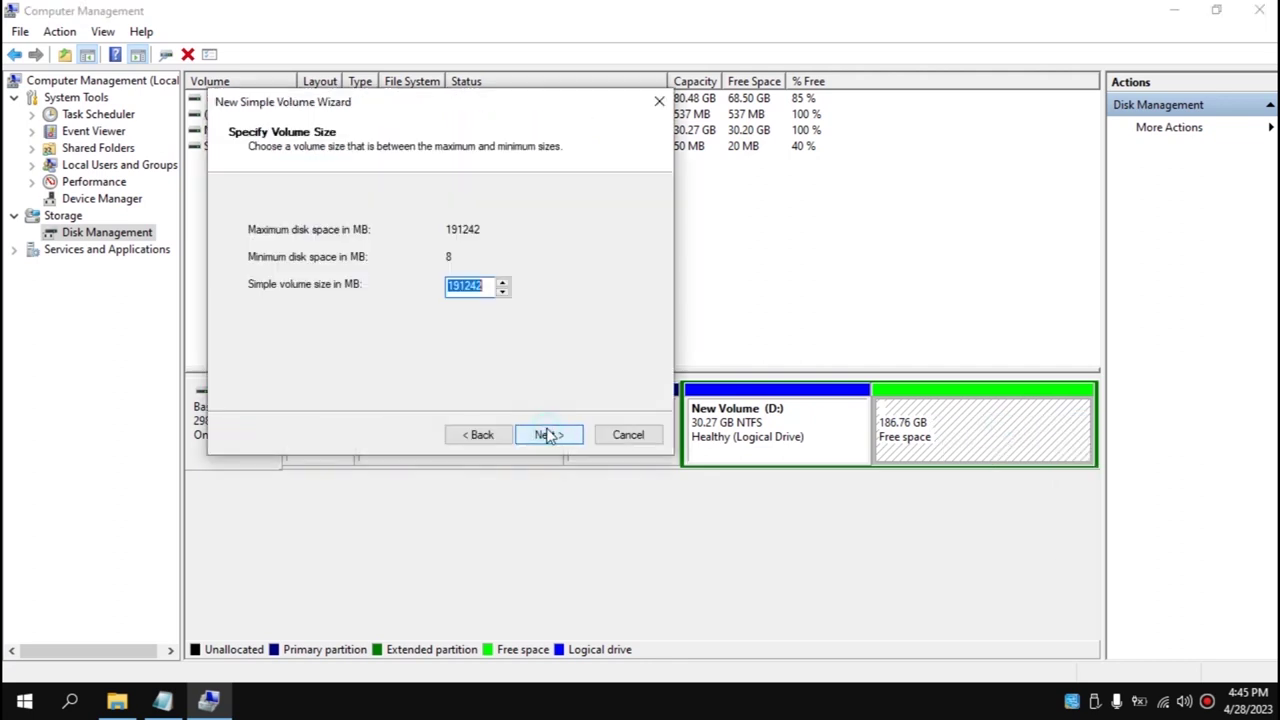
click(565, 440)
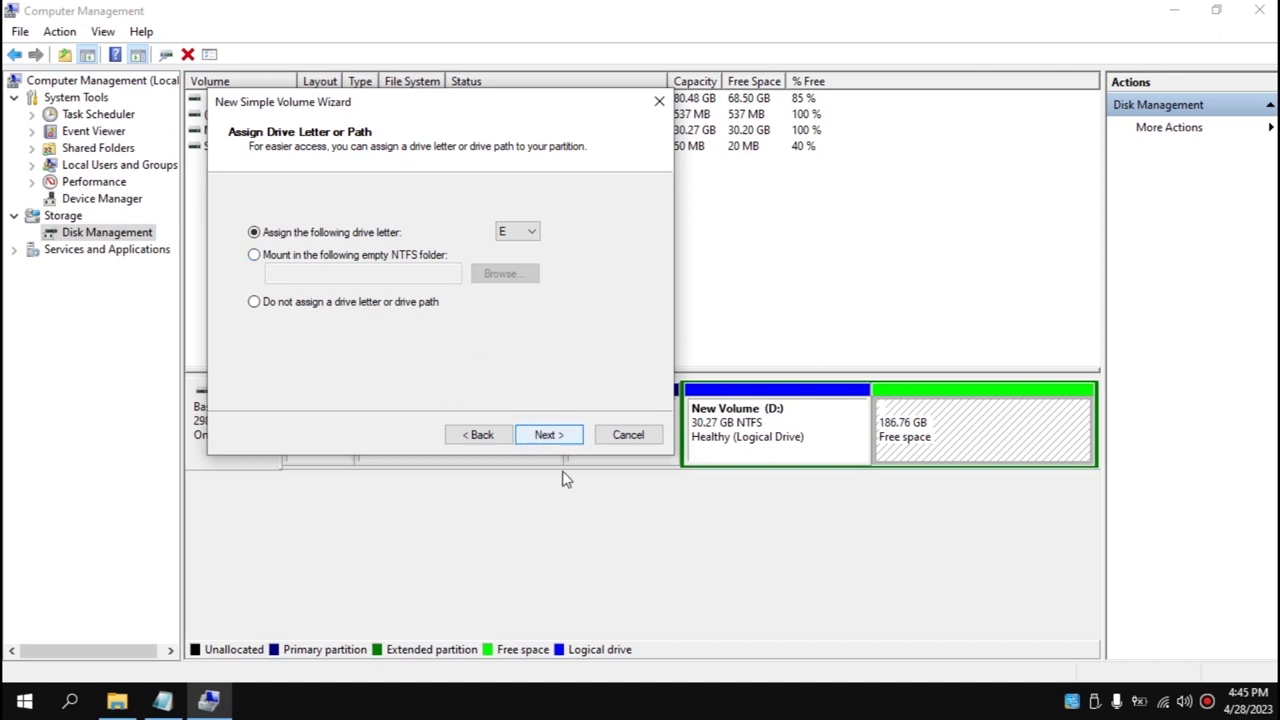
click(571, 443)
click(572, 442)
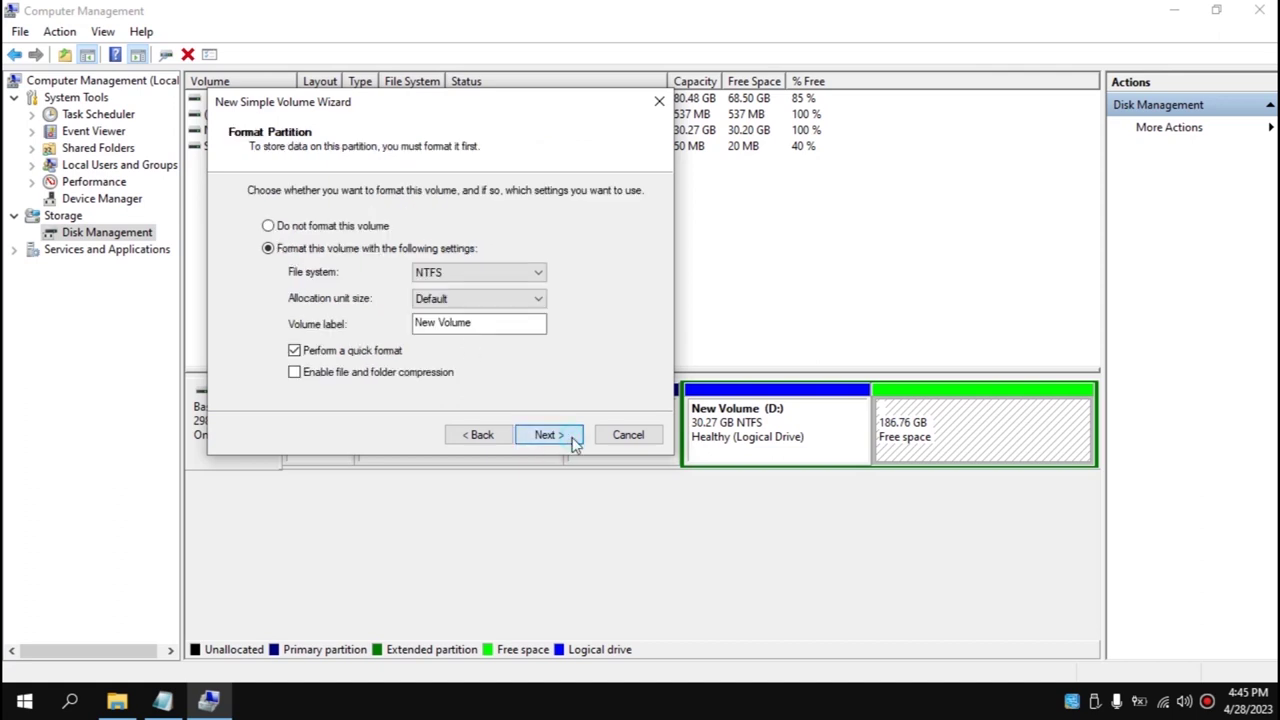
click(570, 442)
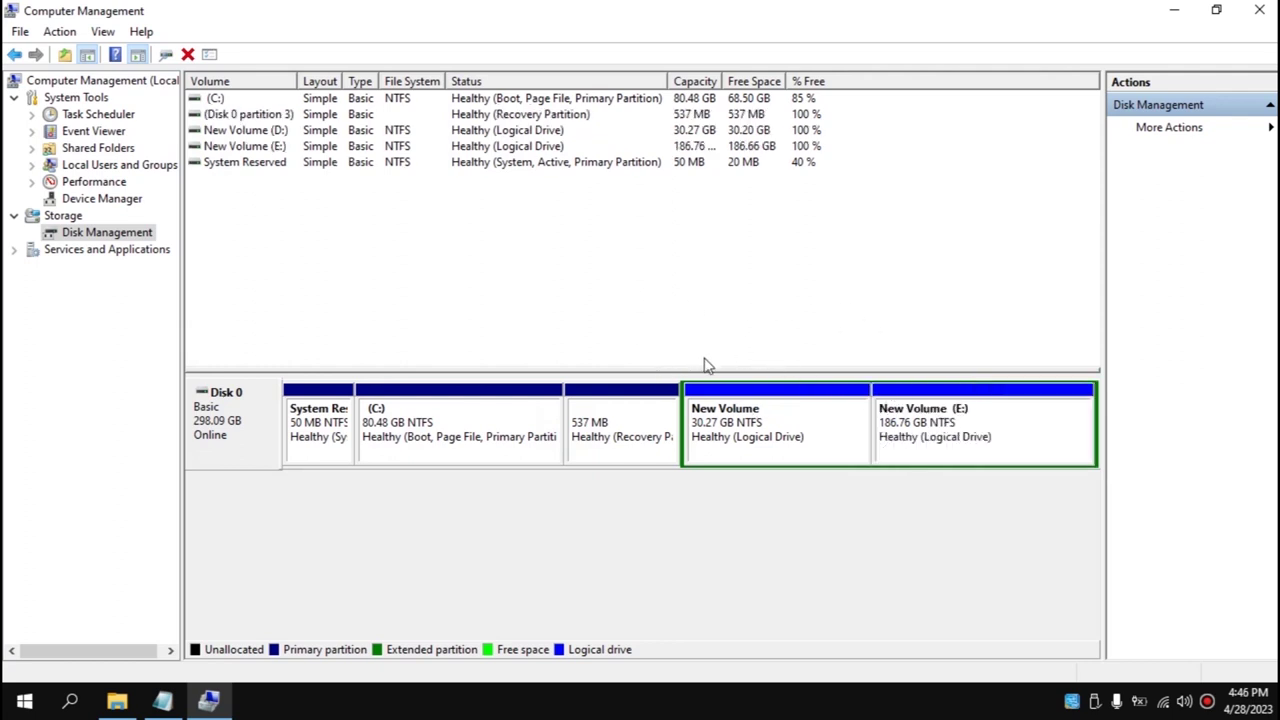
click(1259, 10)
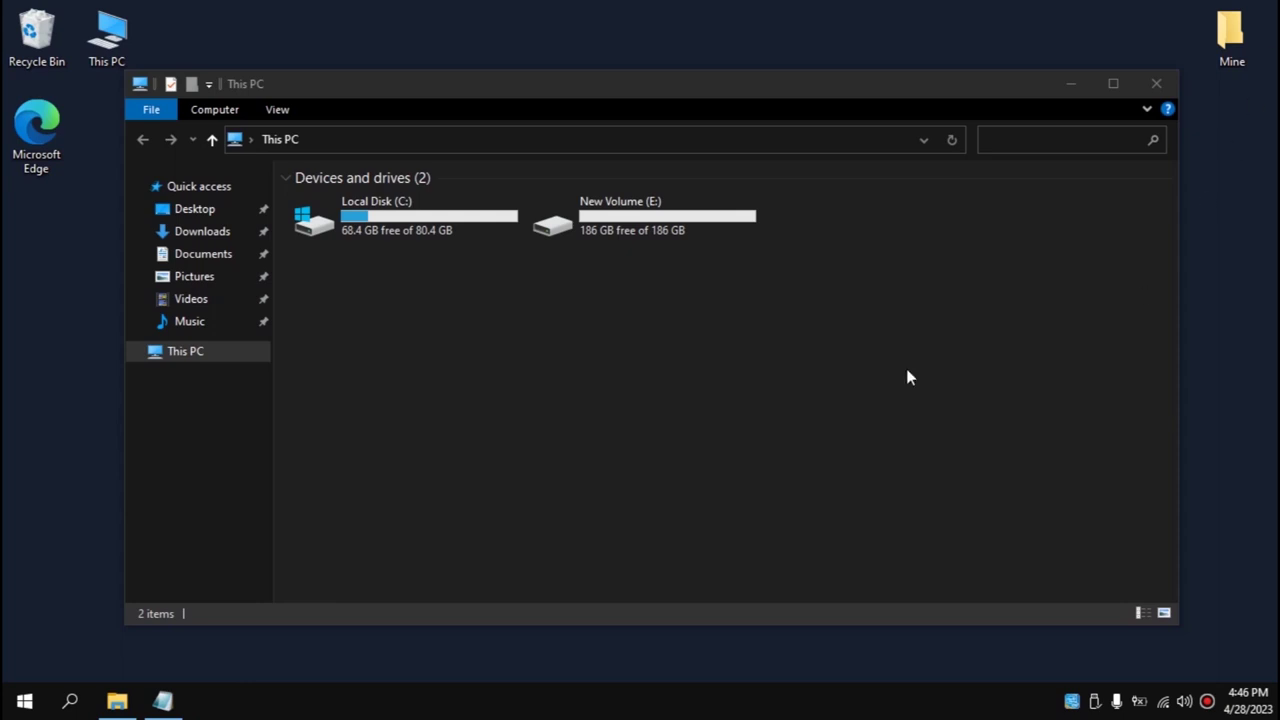
click(1070, 83)
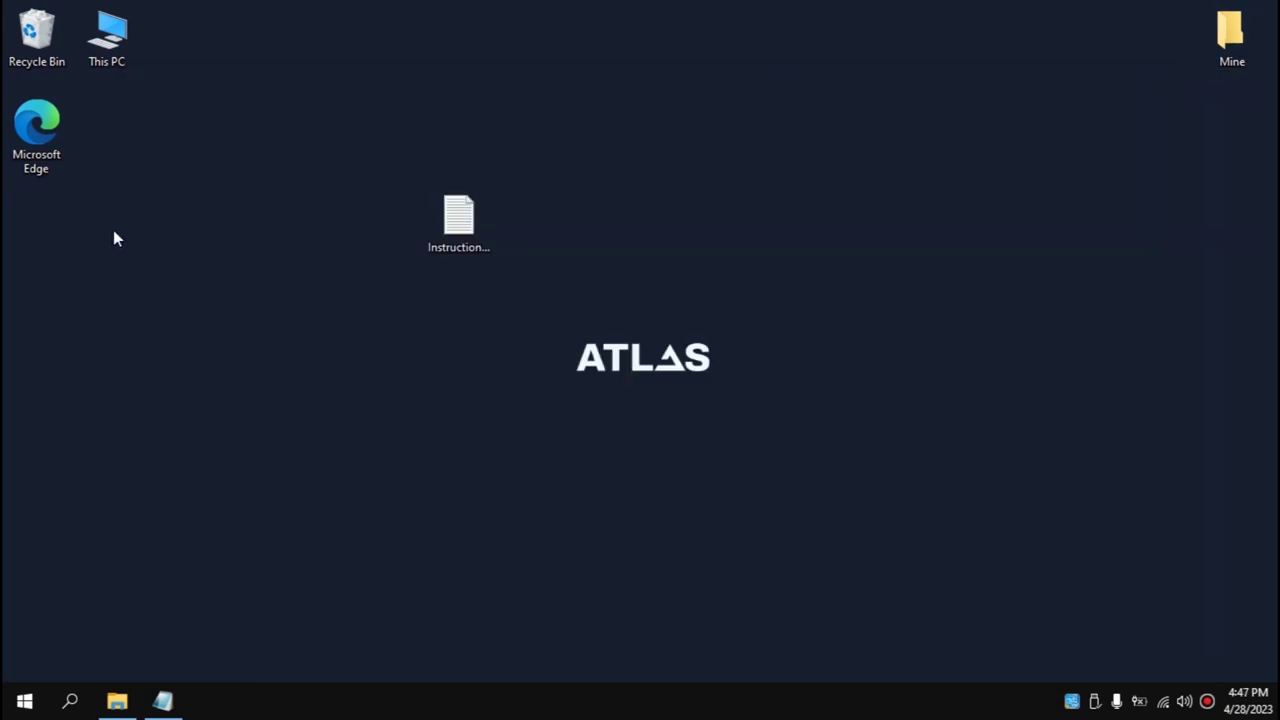
Try to open Microsoft Edge from its desktop shortcut, without deleting the shortcut
double_click(45, 130)
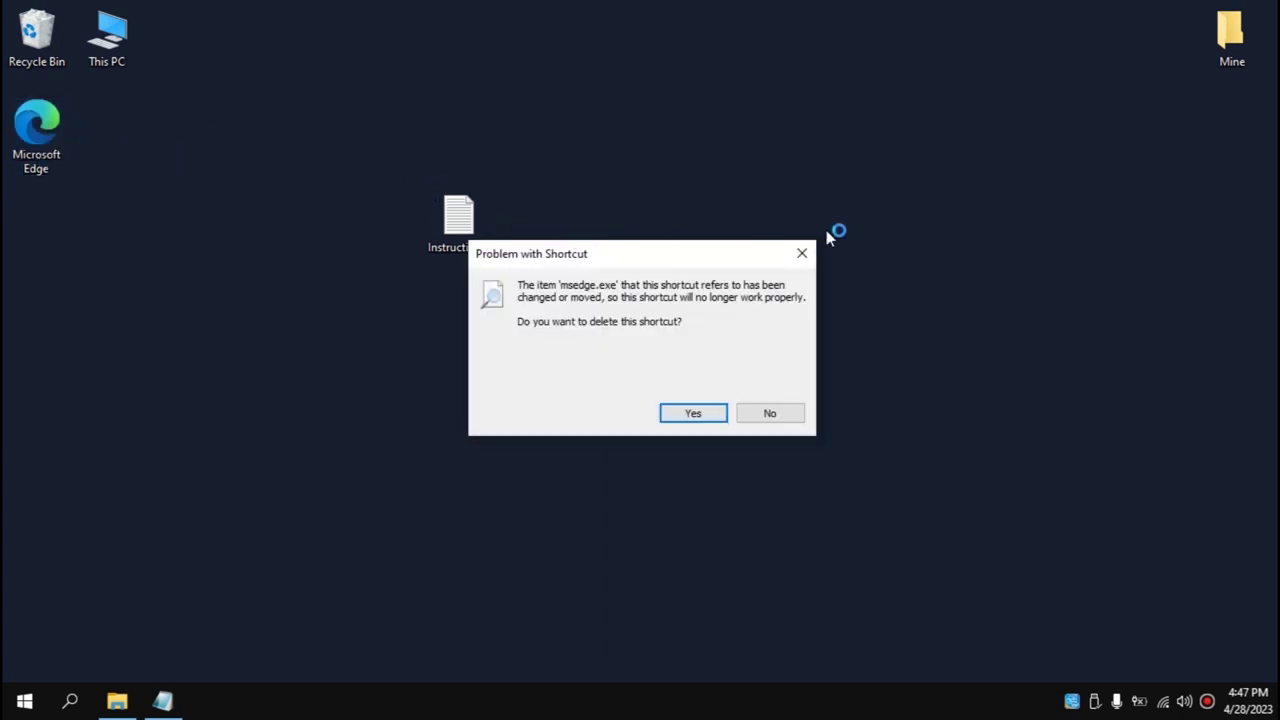
click(802, 254)
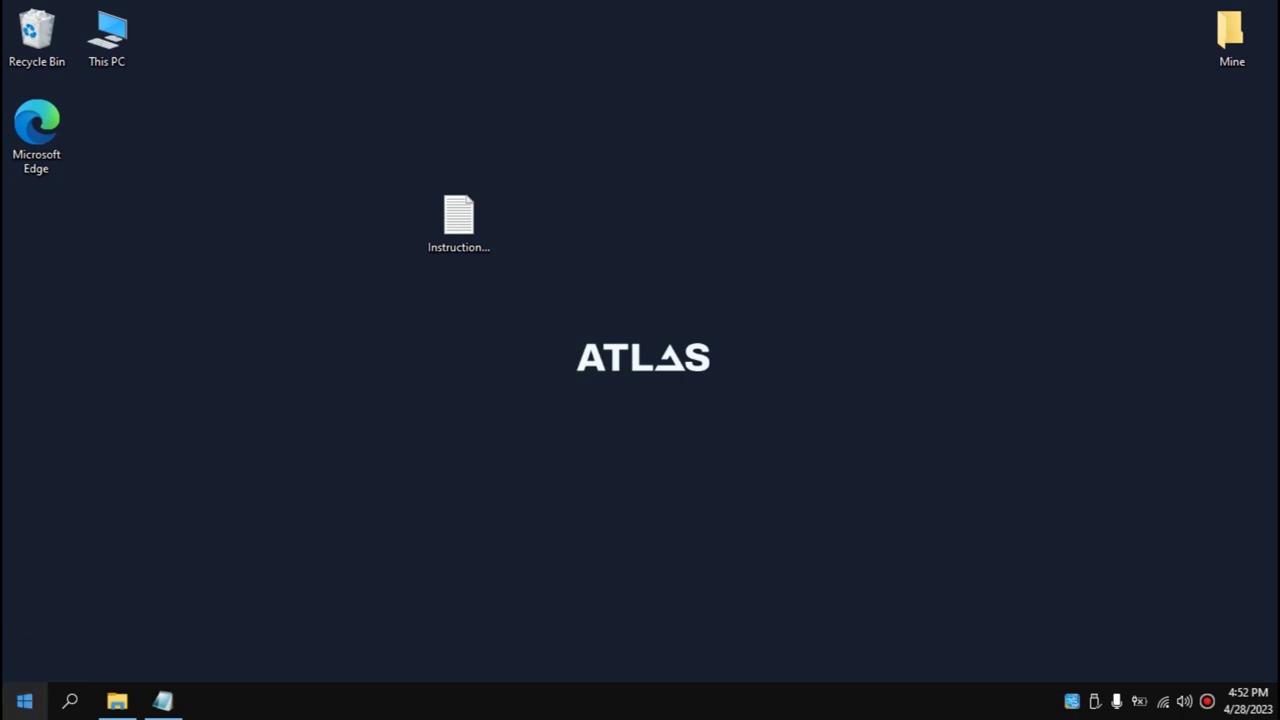
Install Mozilla Firefox from the browser results in Microsoft Store without signing in, and launch it
click(24, 701)
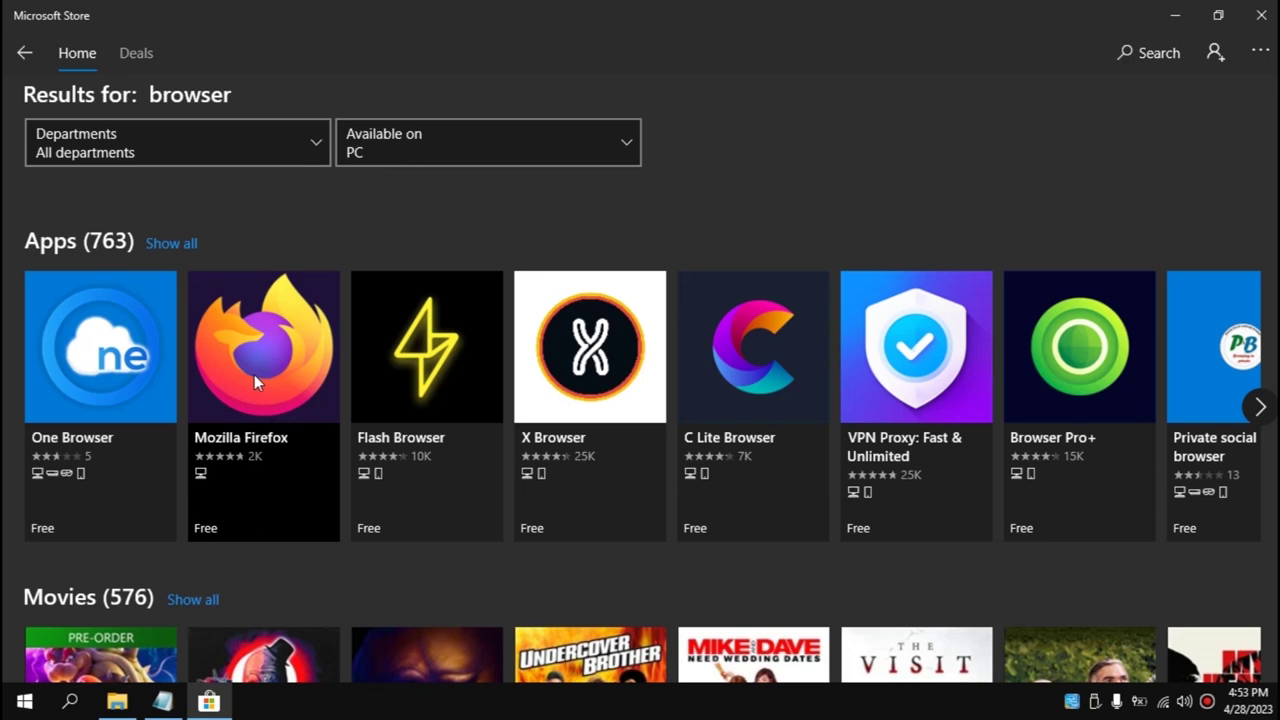
click(254, 374)
click(1086, 117)
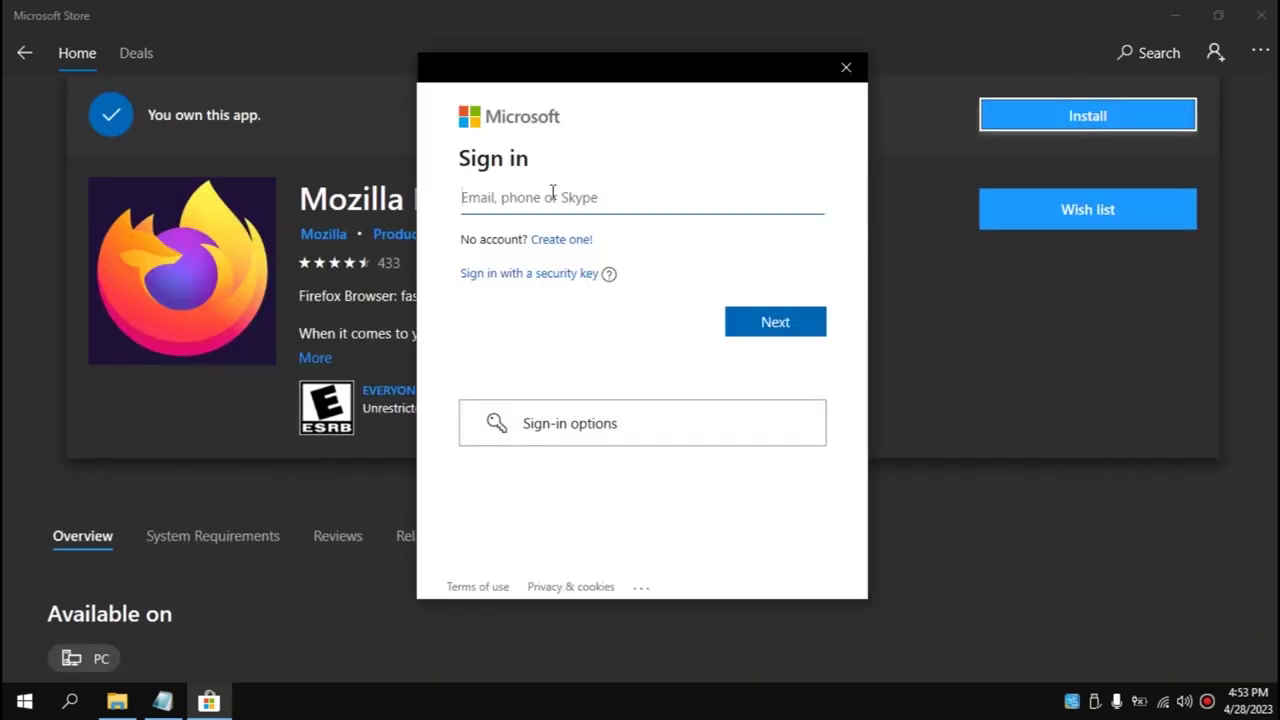
click(845, 70)
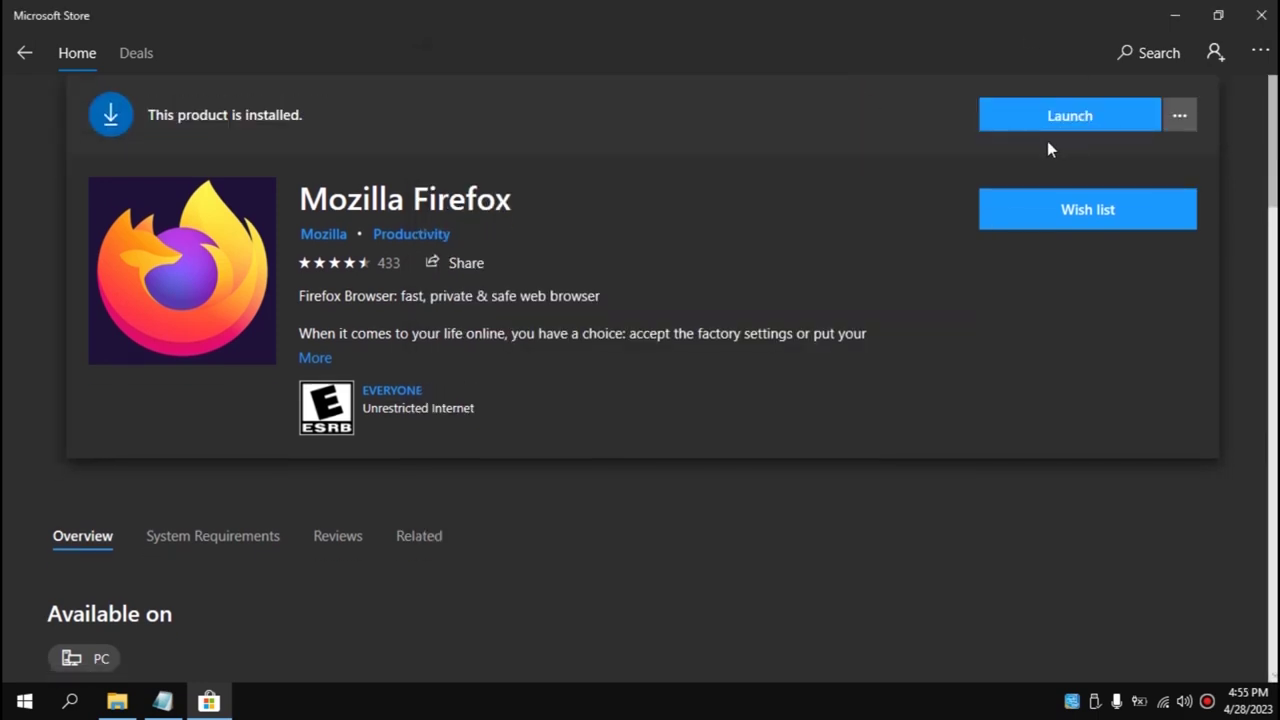
click(1062, 124)
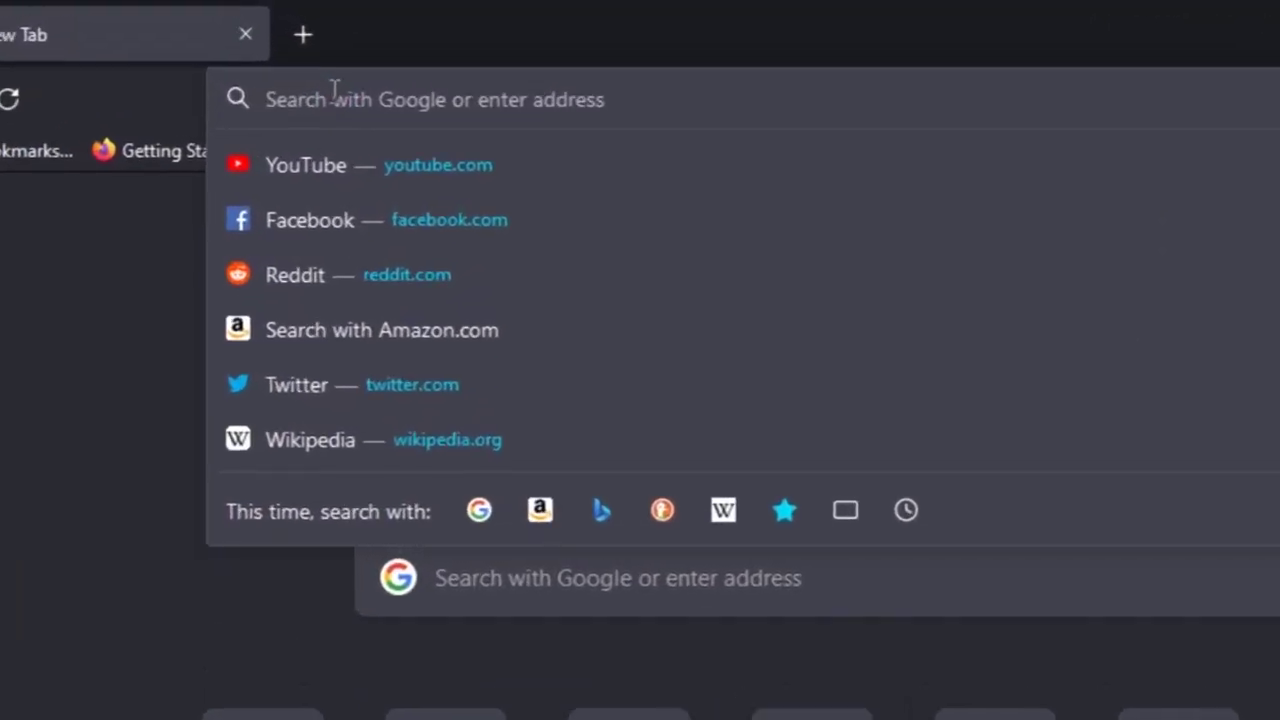
Search the web for "prime os download" and open the New Download page on primeos.in
text(prime)
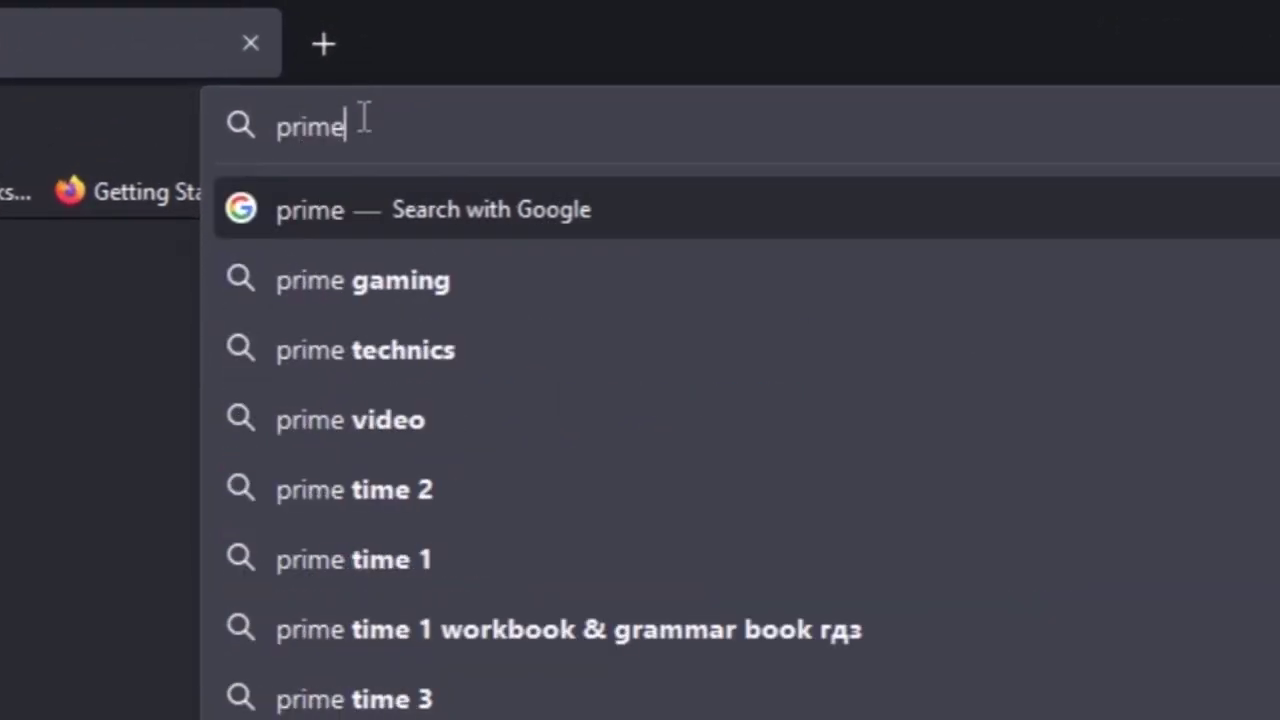
text( os download)
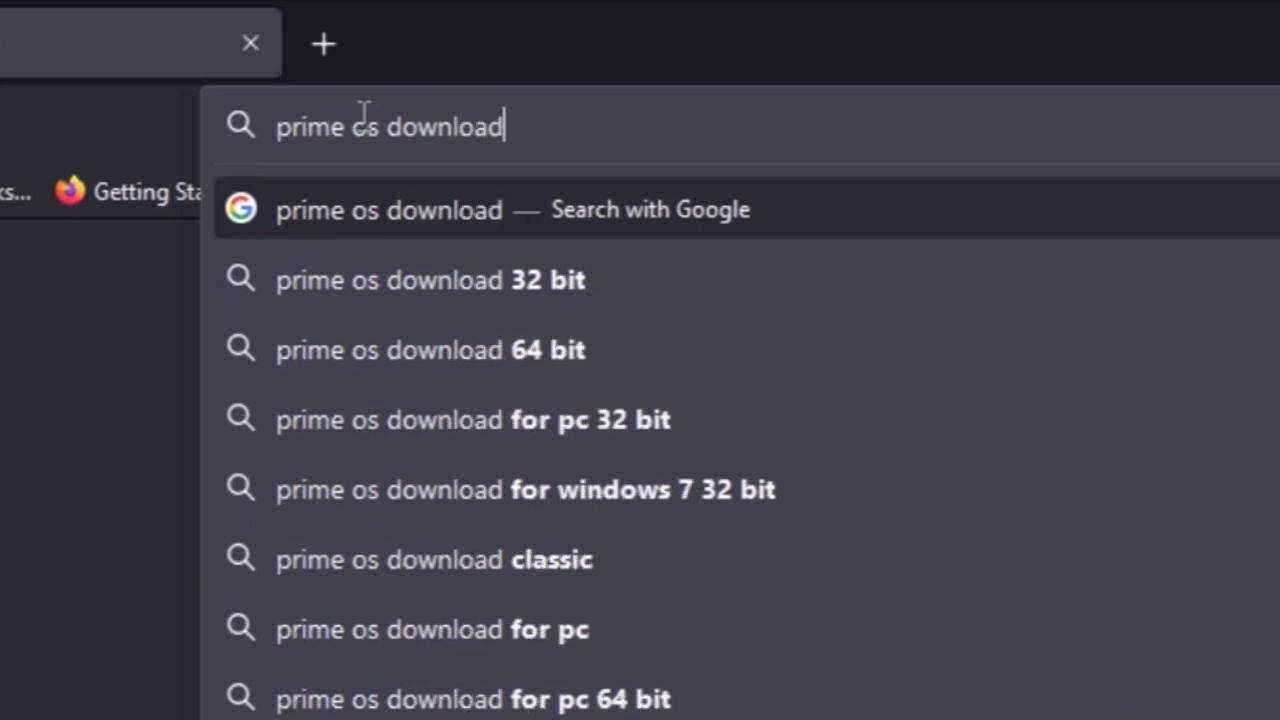
key(Return)
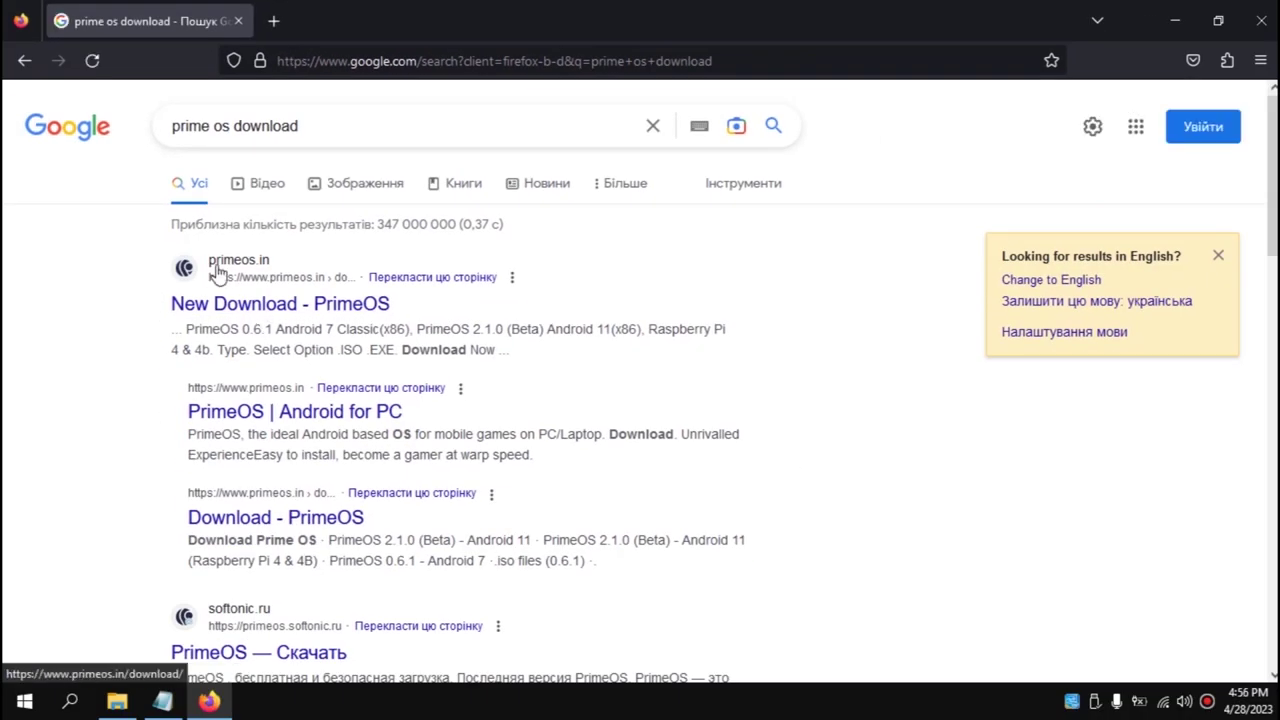
click(262, 308)
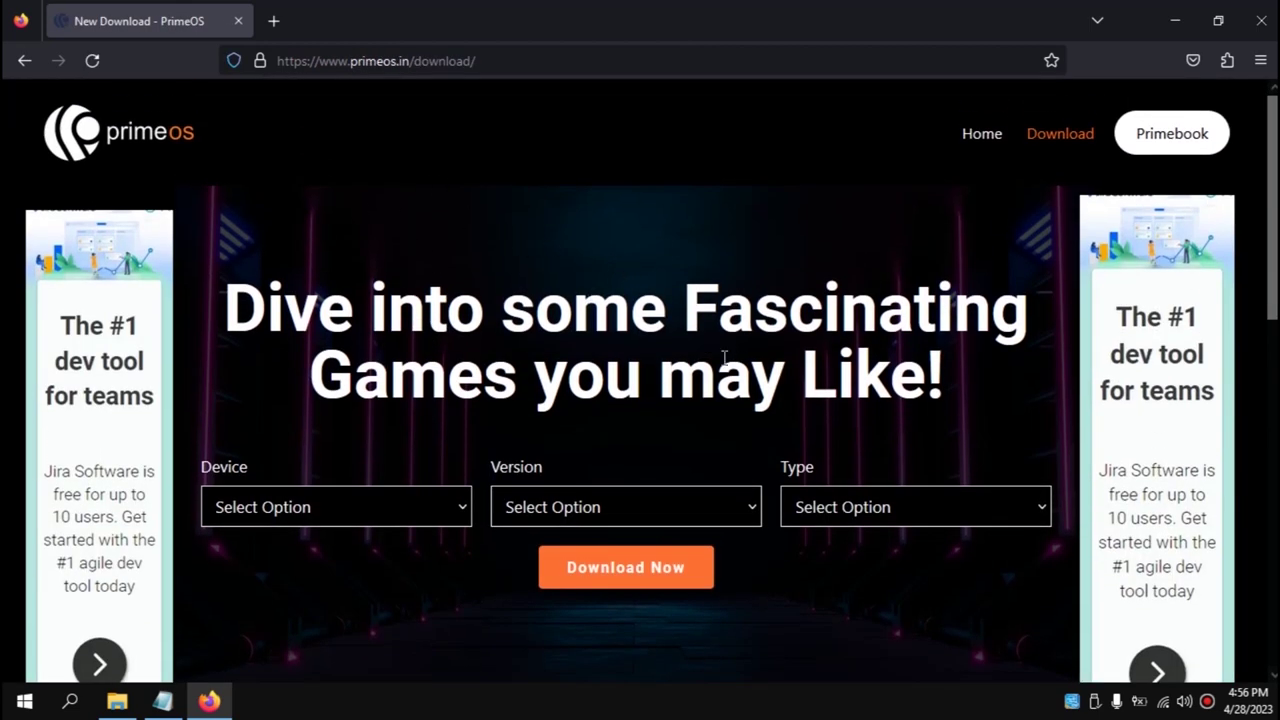
Download PrimeOS 0.6.1 Android 7 Standard(x86) for x86 devices as an .ISO file
scroll(550, 380, down, 1)
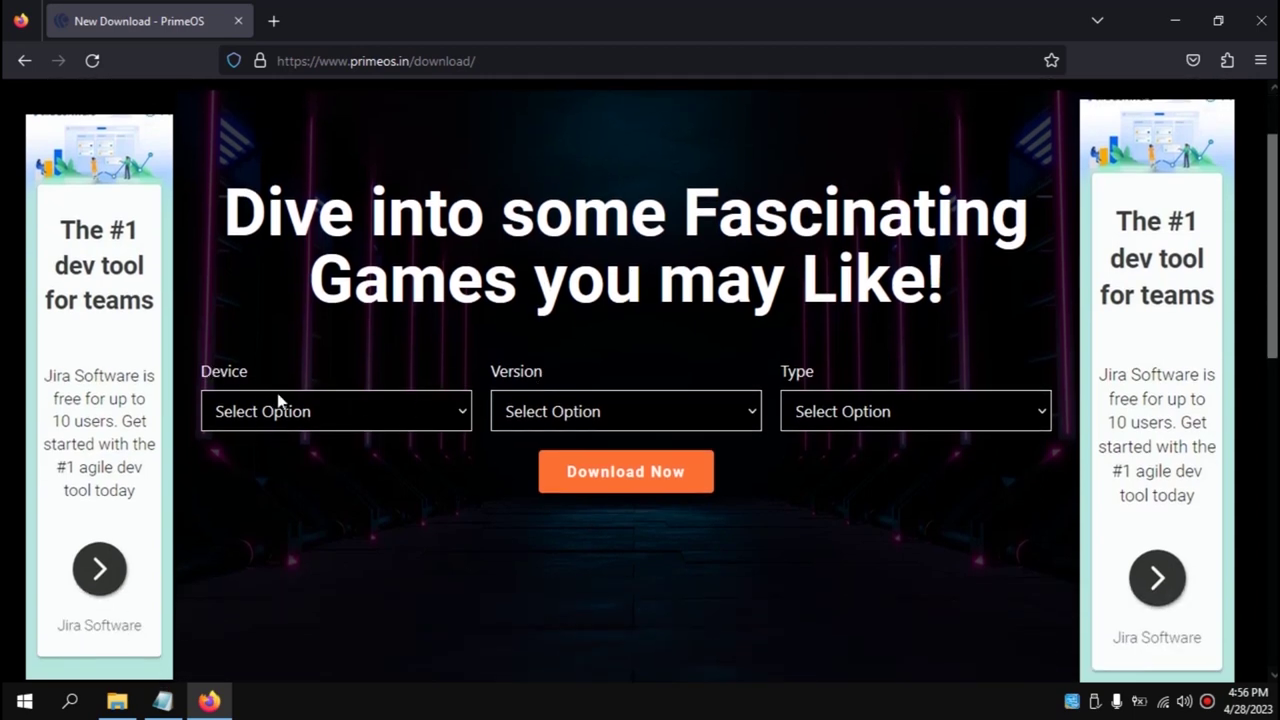
click(424, 421)
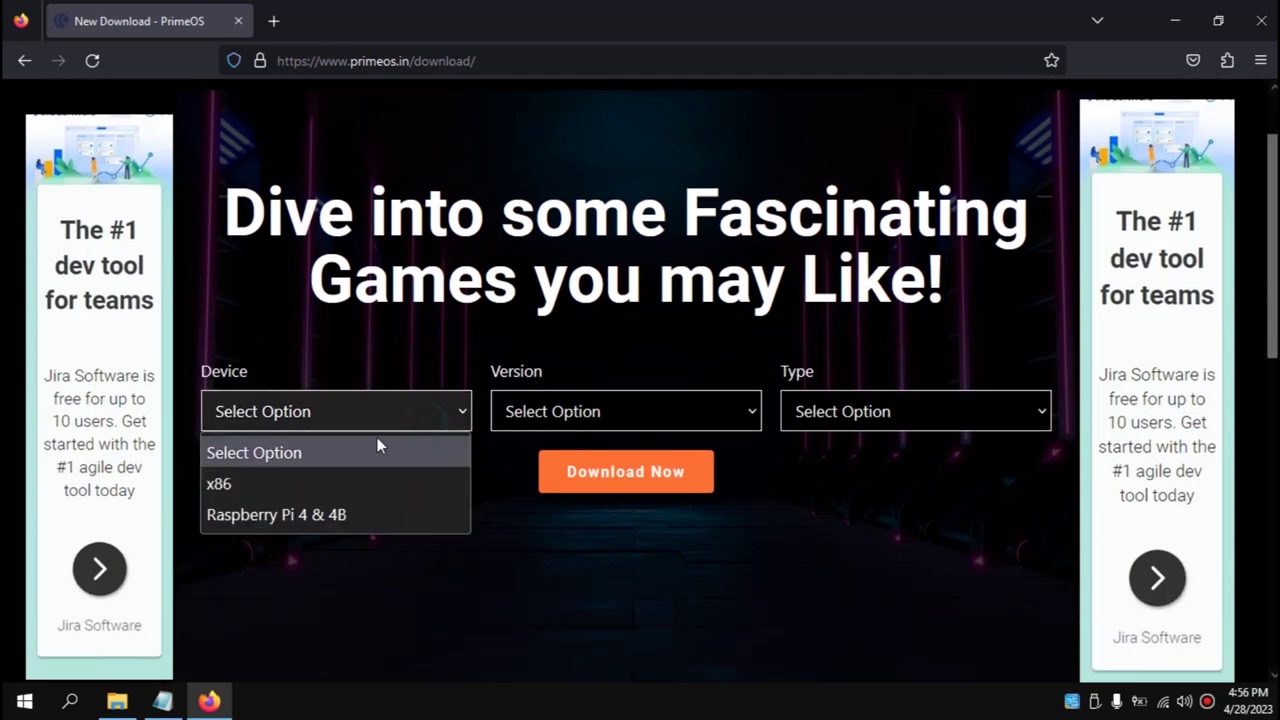
click(248, 486)
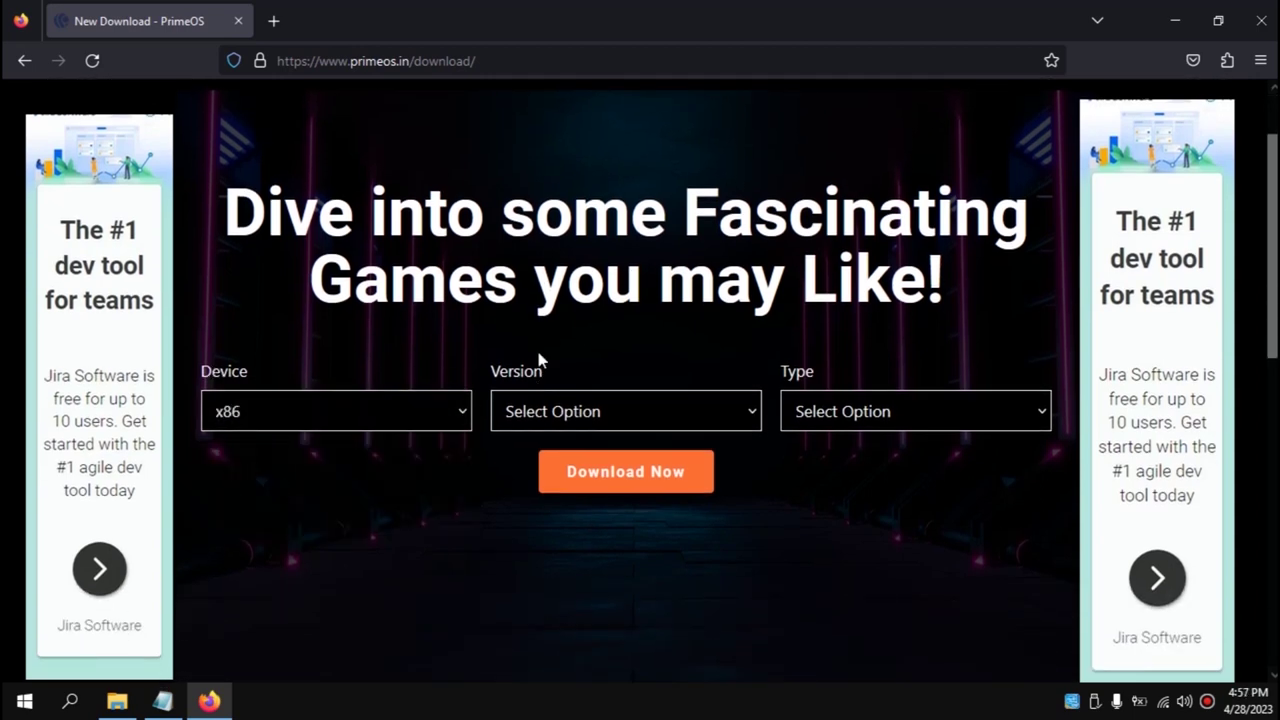
click(751, 425)
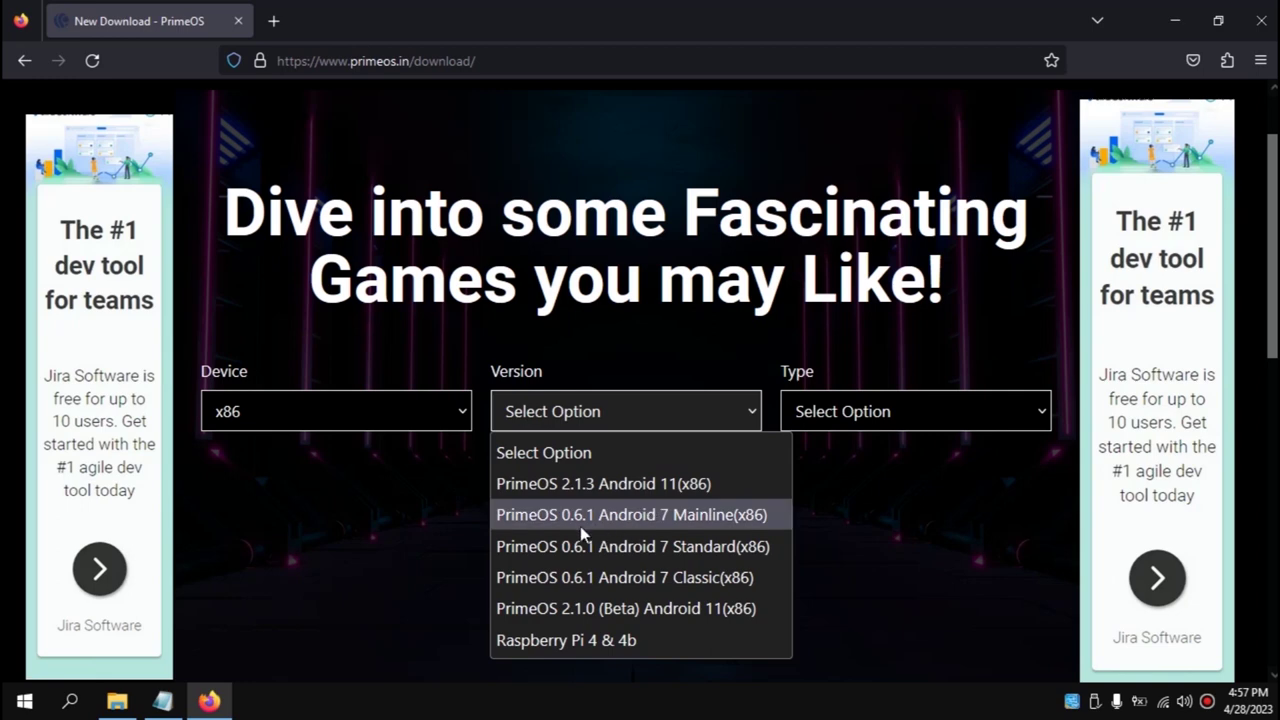
click(693, 557)
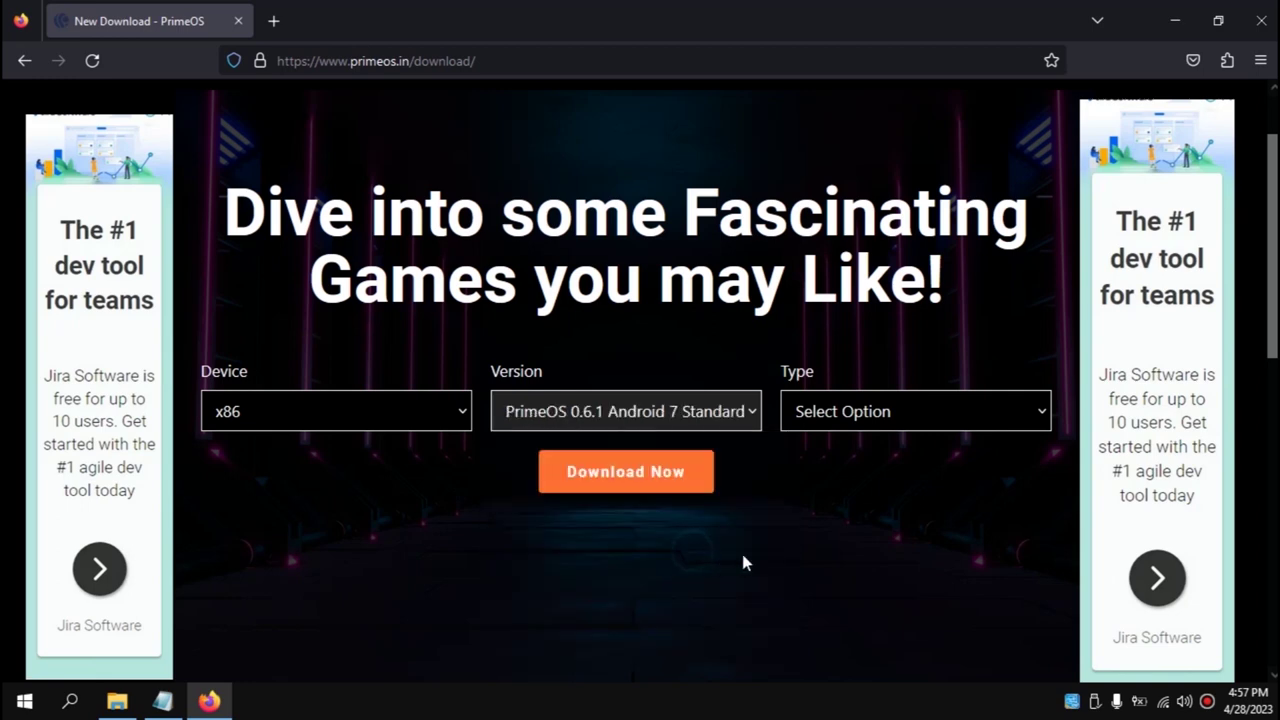
click(917, 428)
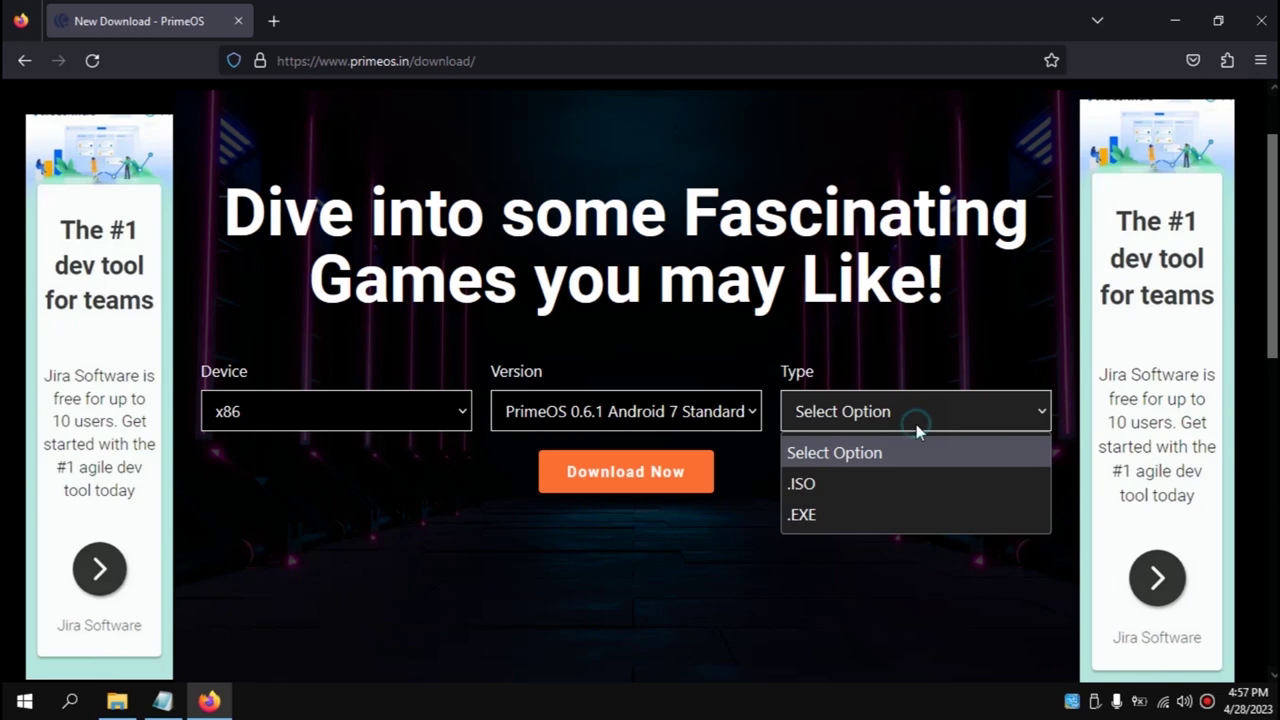
click(806, 486)
click(655, 473)
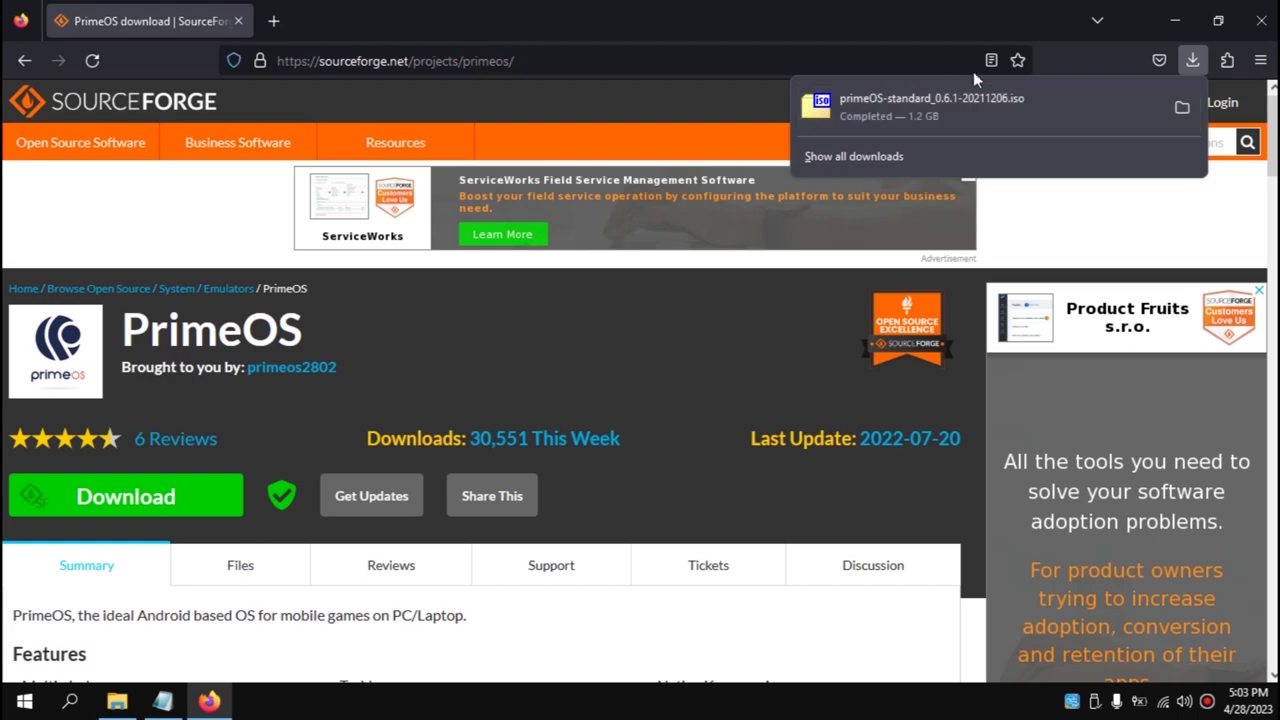
Search for "rufus download" in a new browser tab and open the rufus.ie downloads listing
click(274, 22)
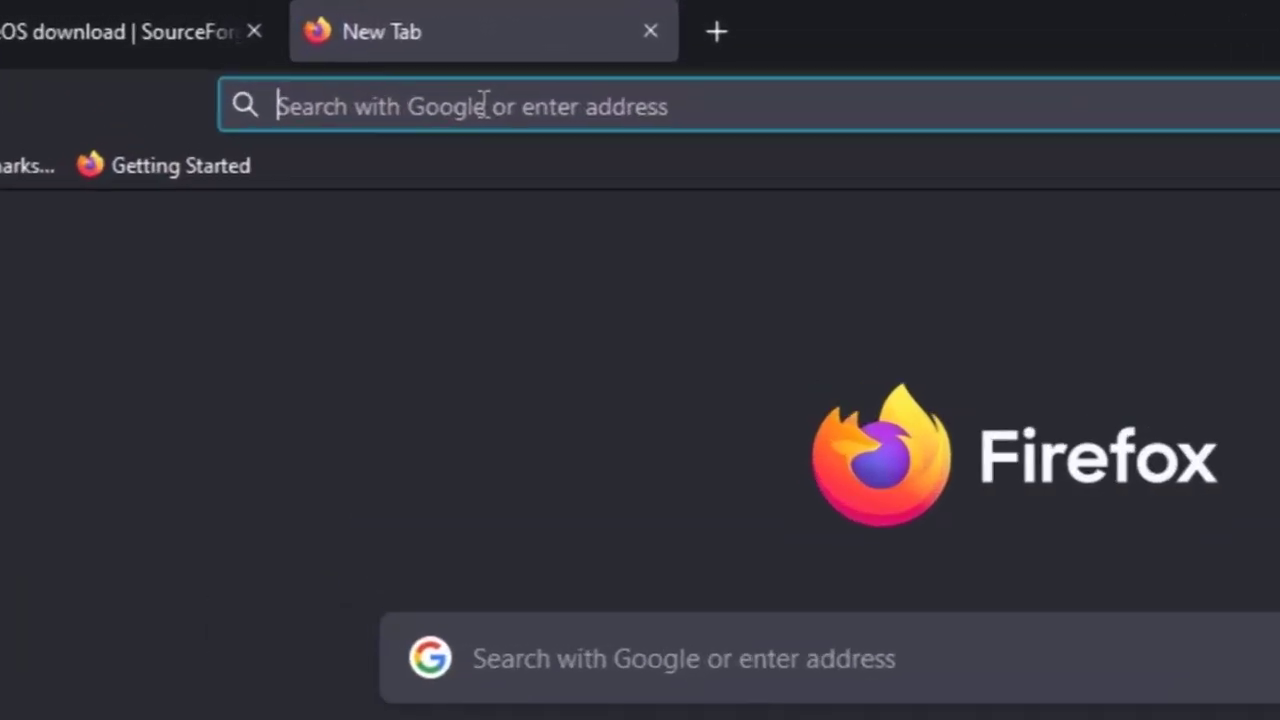
text(rufus download)
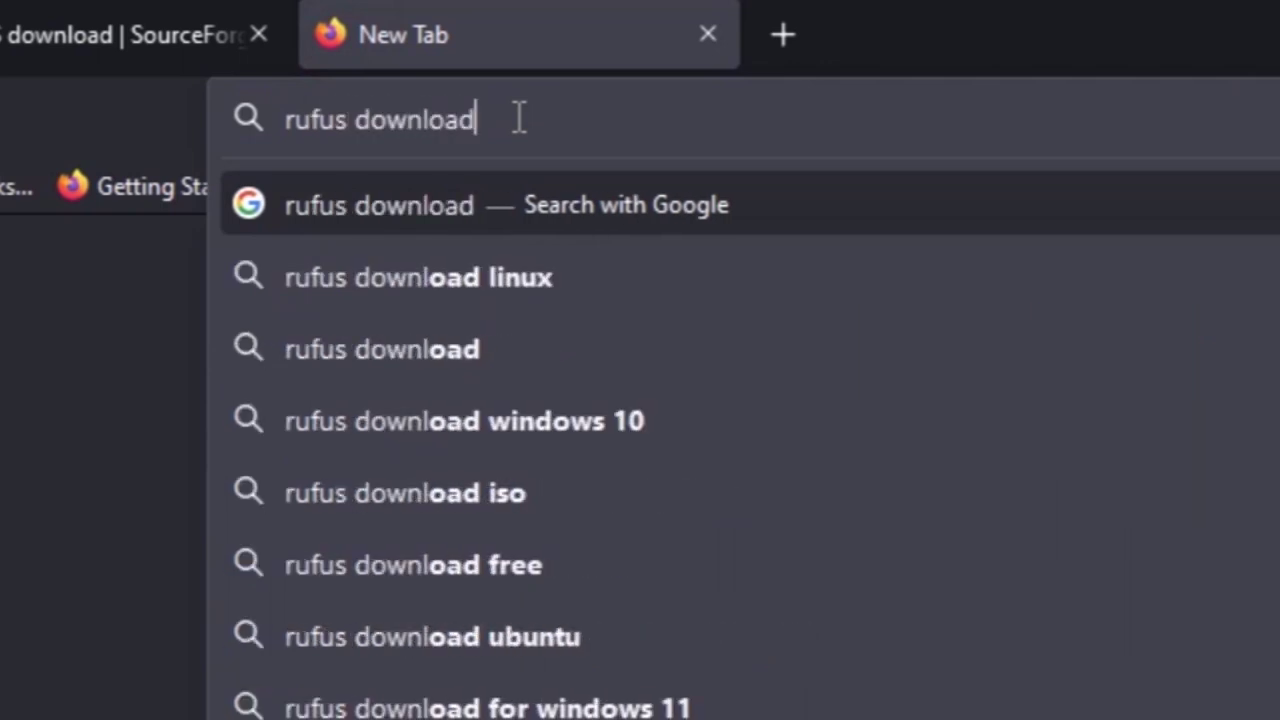
key(Return)
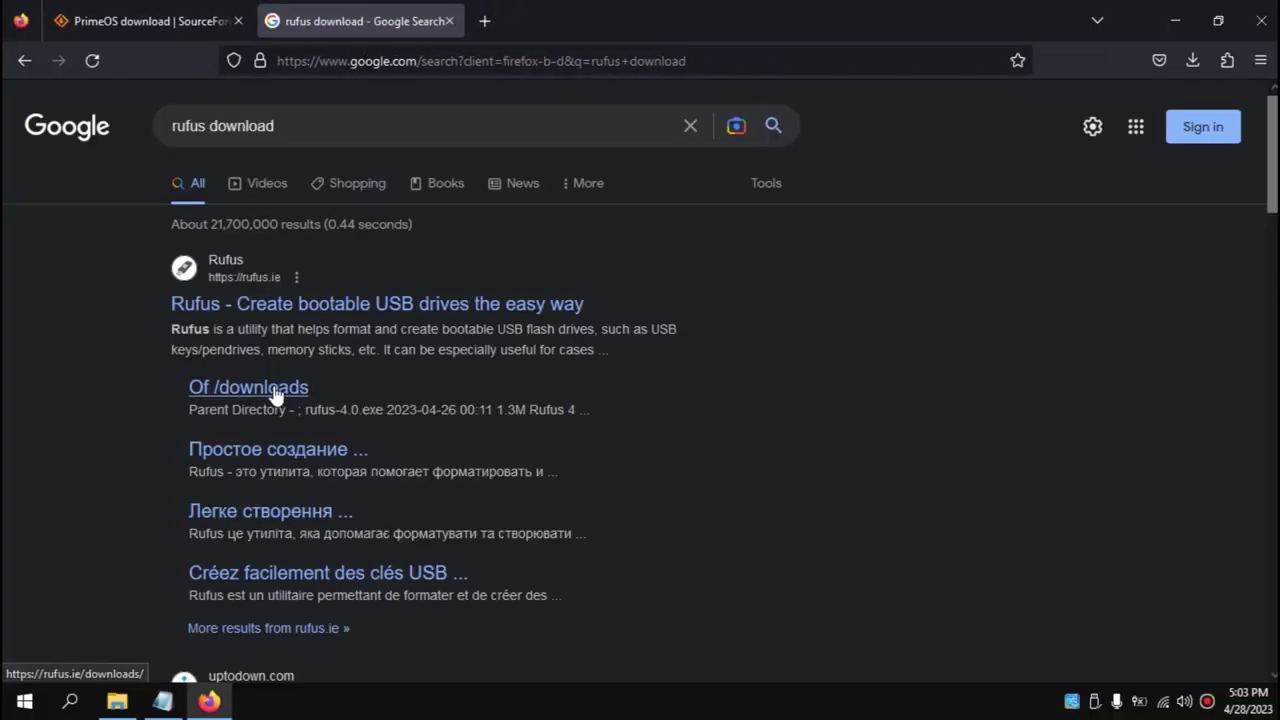
click(274, 391)
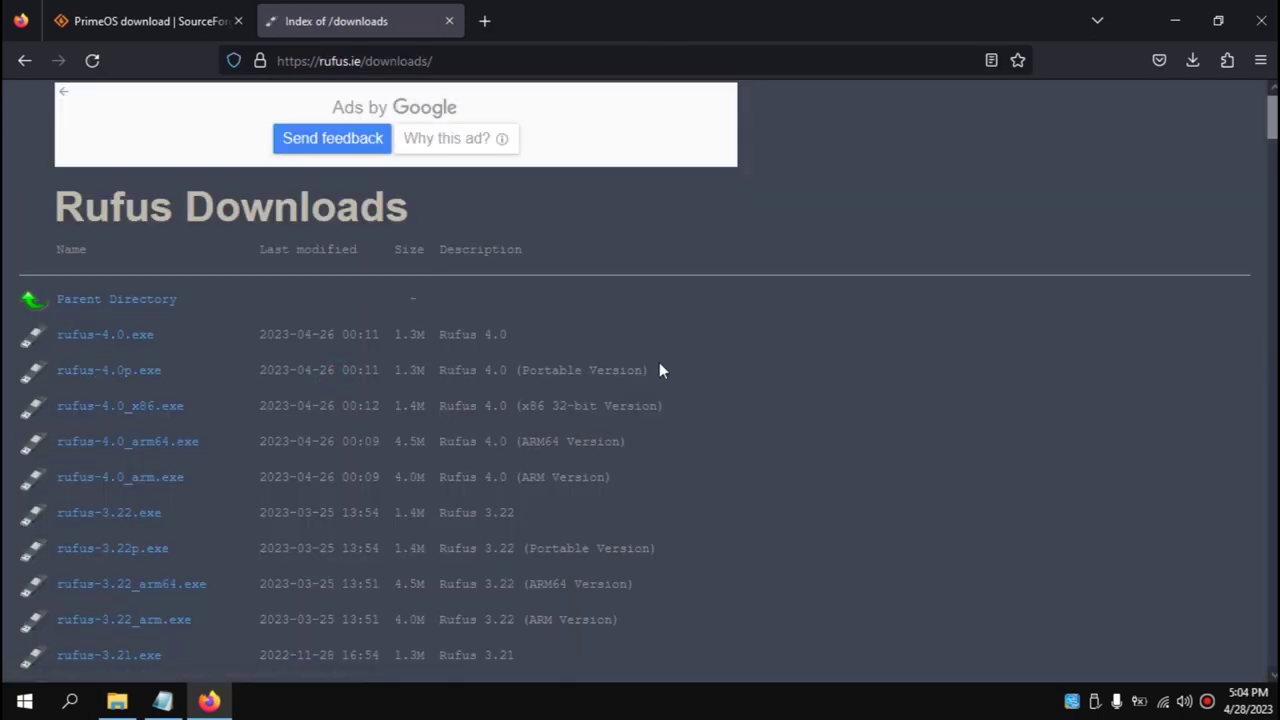
Download the portable Rufus 4.0 executable rufus-4.0p.exe, launch it, and decline online update checks
drag(660, 373, 40, 368)
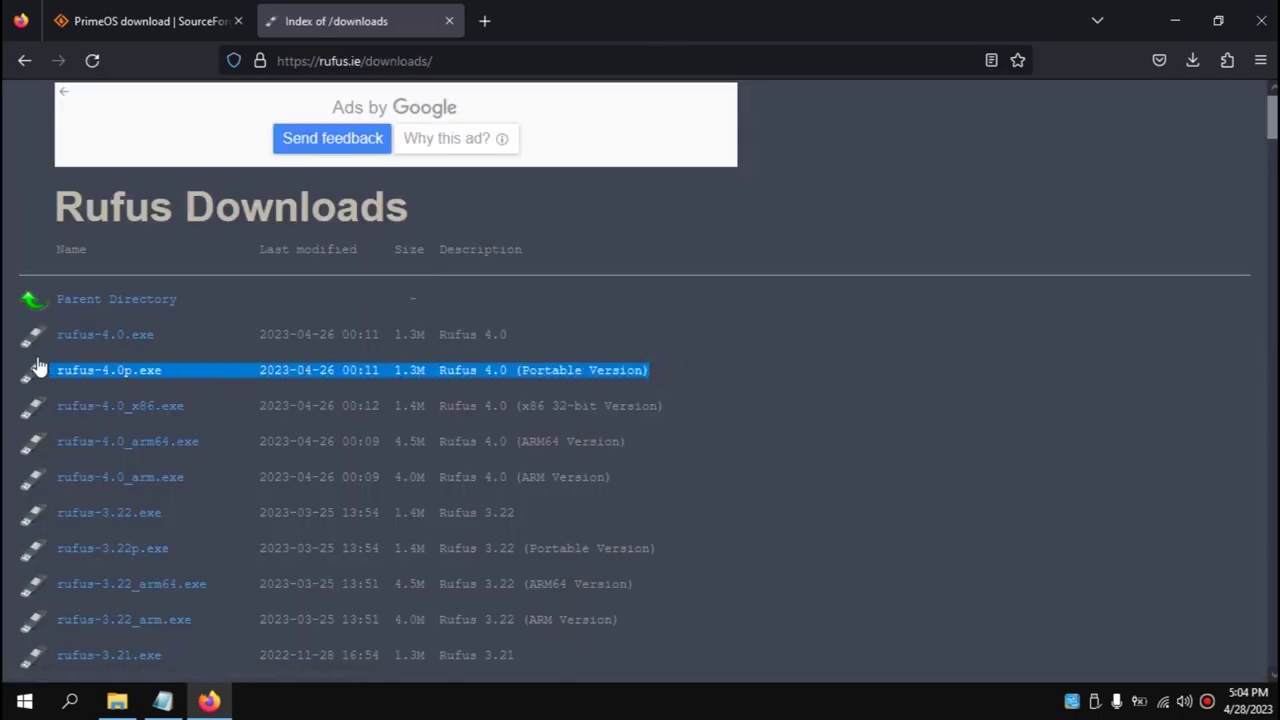
click(107, 370)
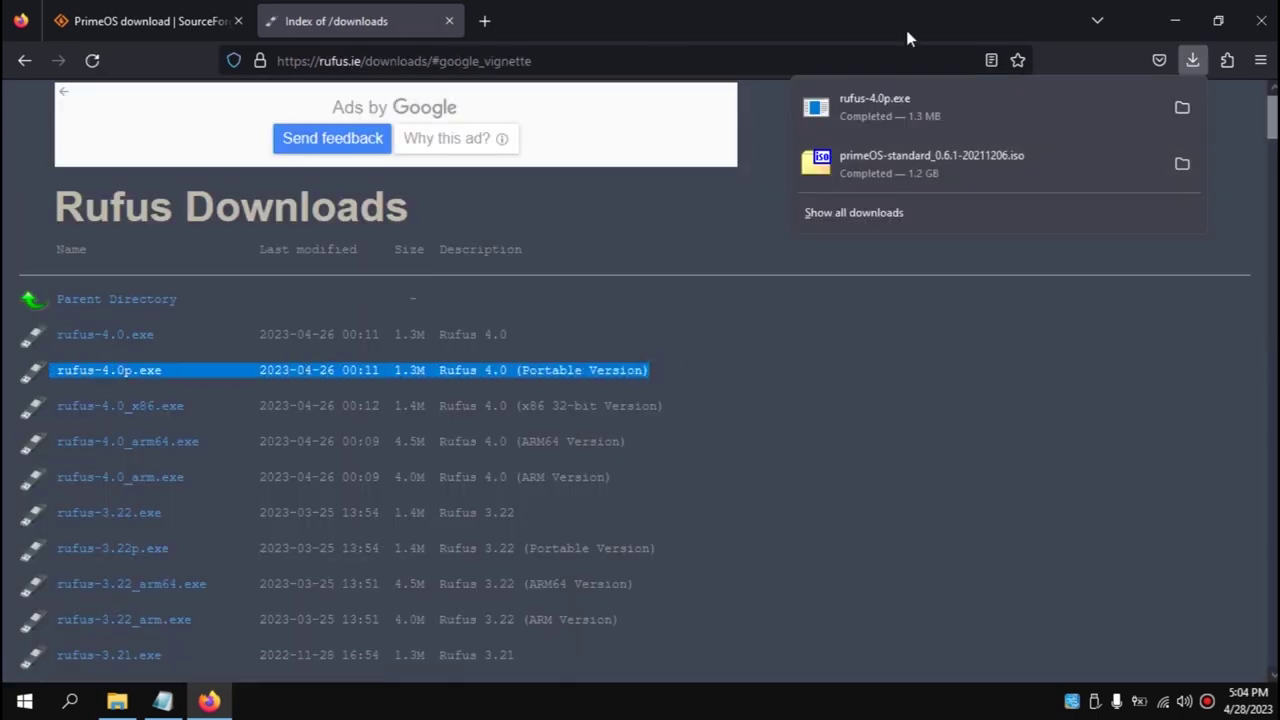
click(869, 107)
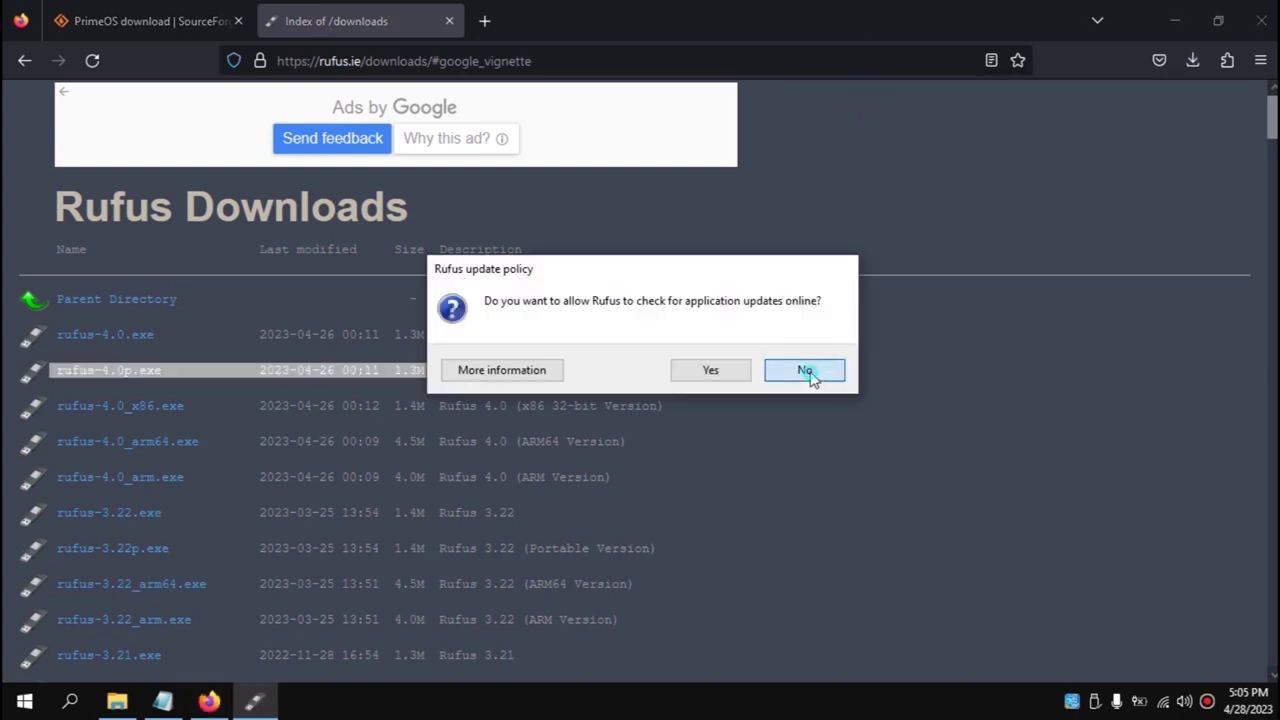
click(806, 371)
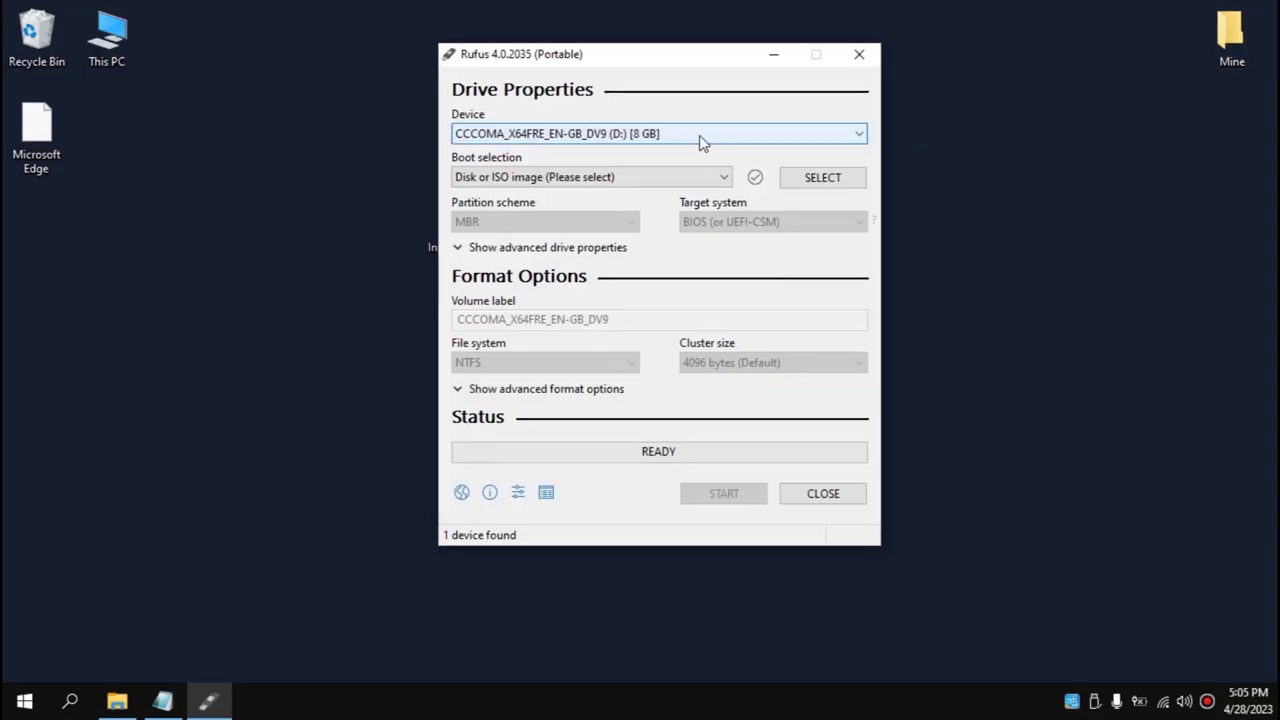
Choose the 8 GB USB drive (D:) as the device and load primeOS-standard_0.6.1-20211206.iso as the boot image
click(829, 136)
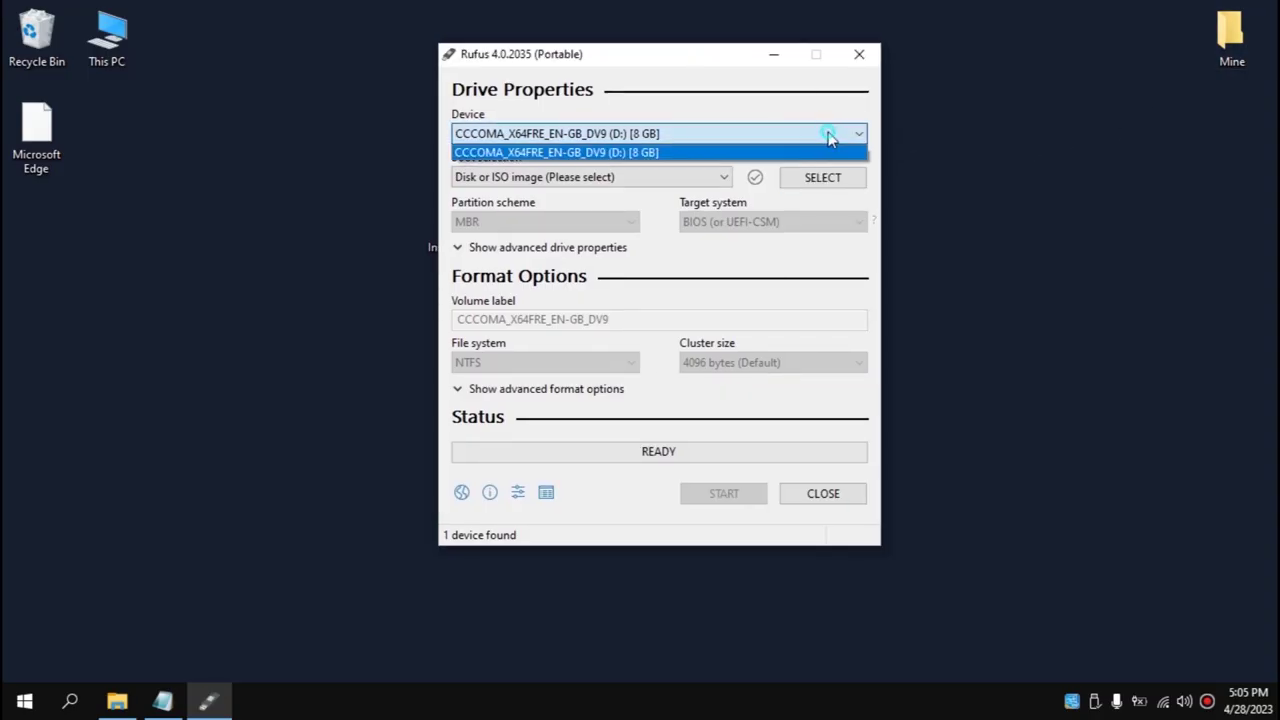
click(592, 152)
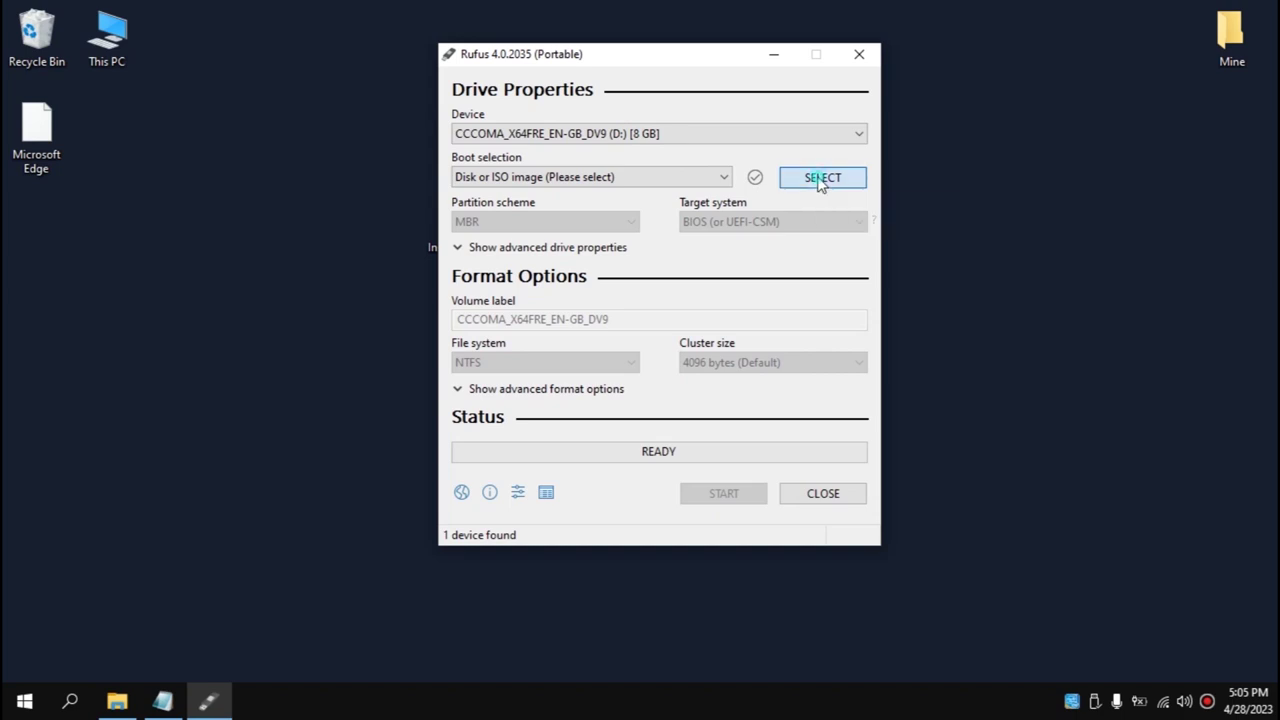
click(820, 180)
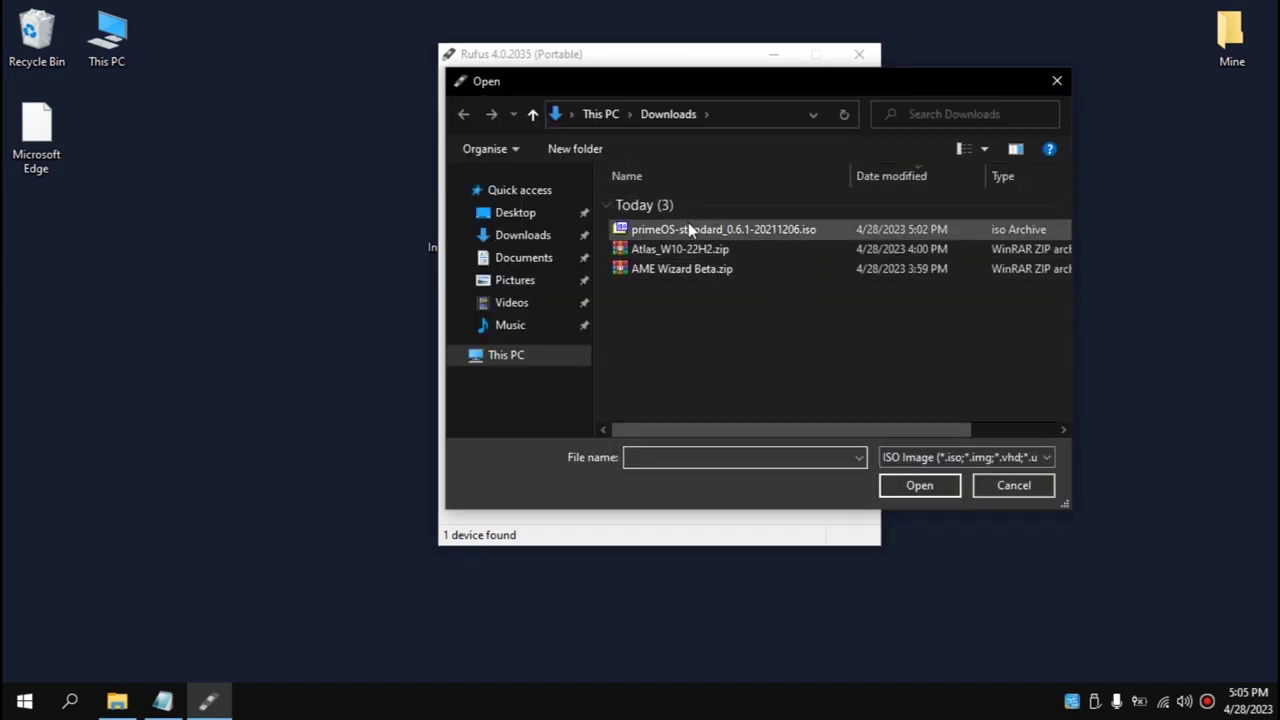
click(670, 232)
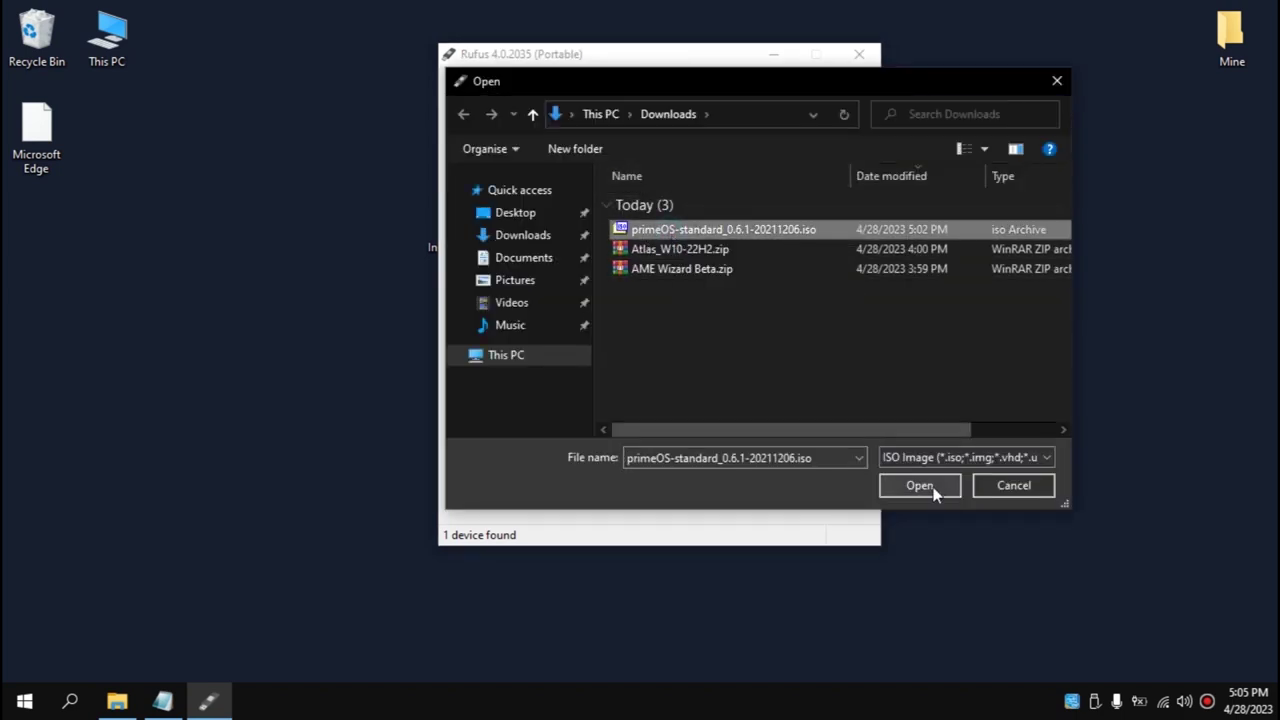
click(919, 485)
Write the PrimeOS image to the USB drive with the MBR partition scheme in ISO Image mode, accepting the data erasure, and close Rufus
click(575, 254)
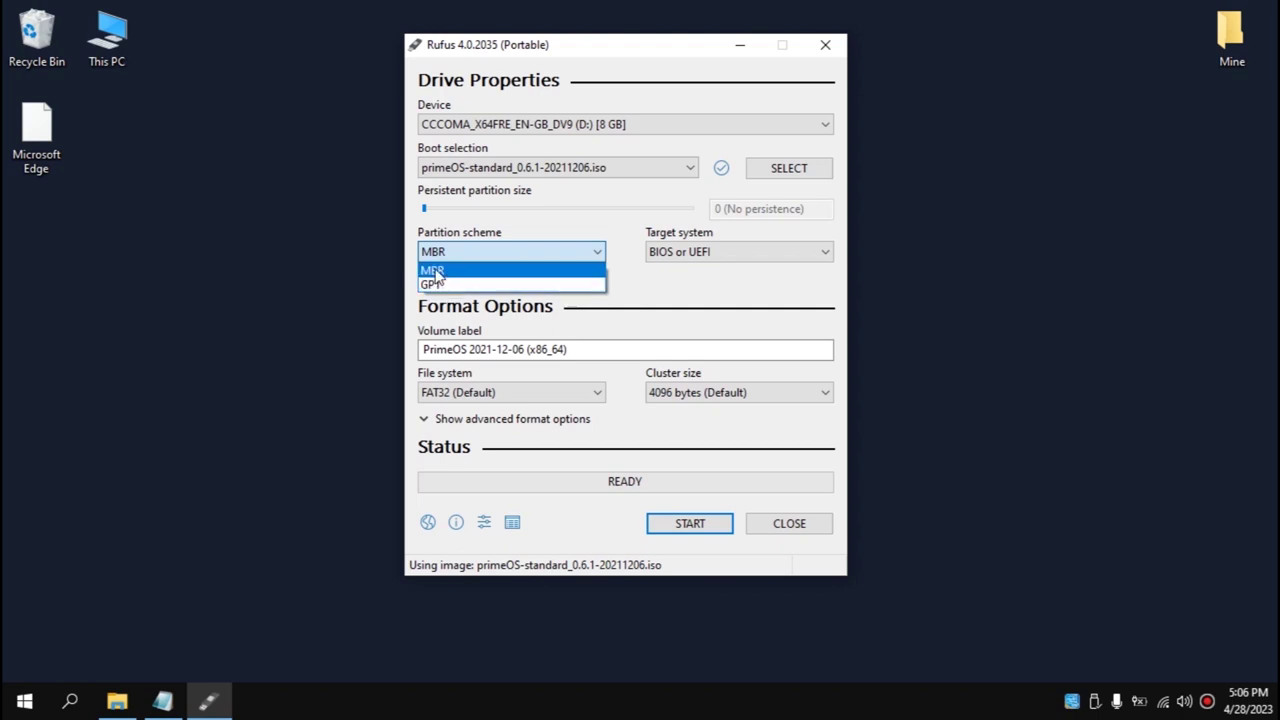
click(434, 272)
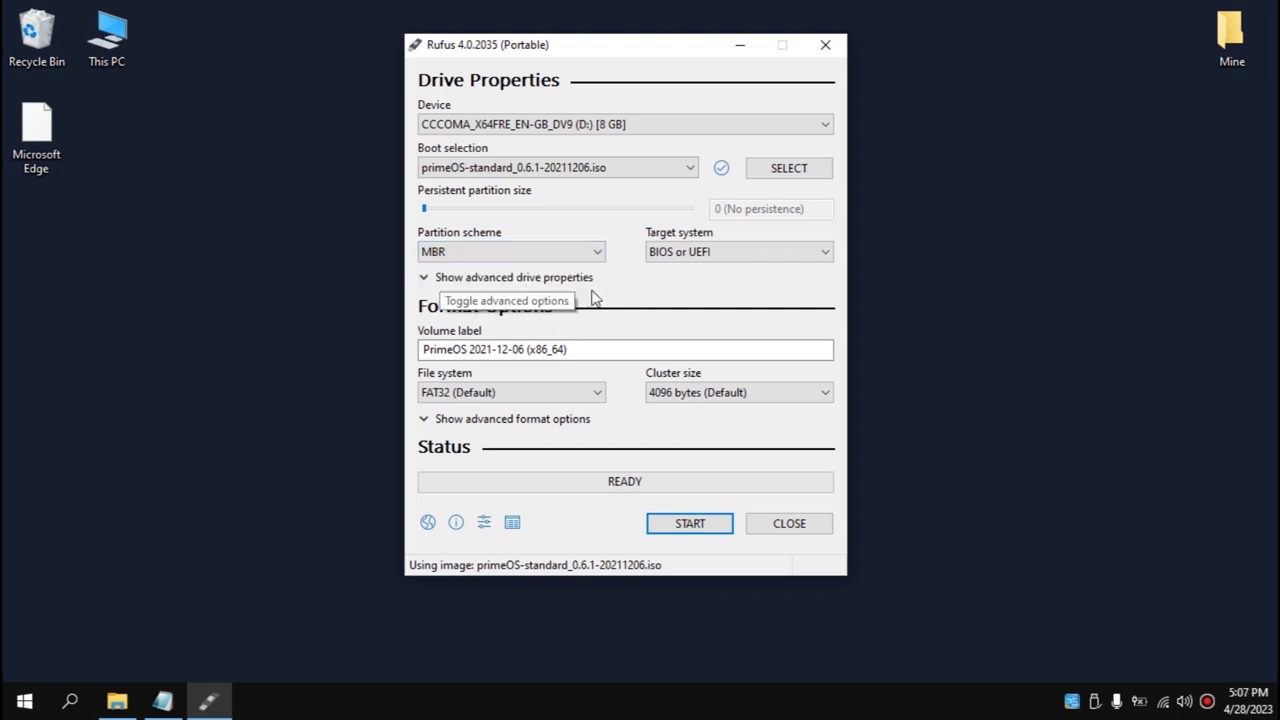
click(690, 523)
click(474, 370)
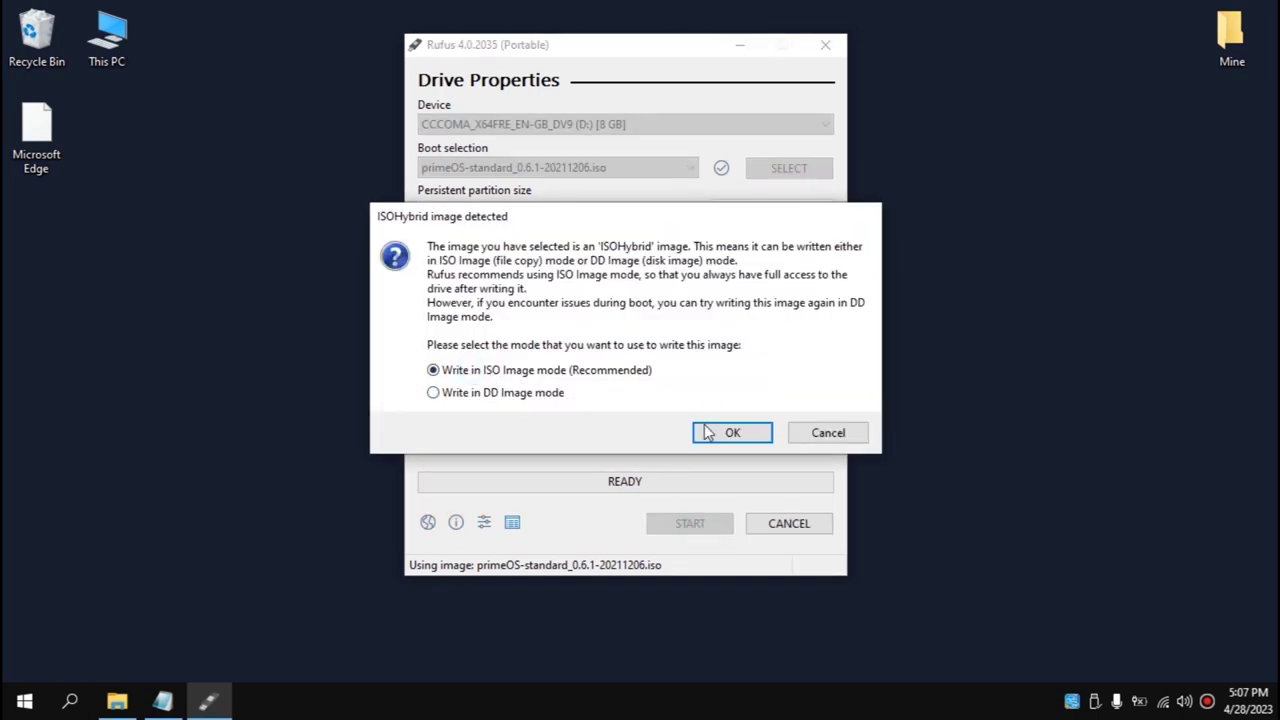
click(733, 434)
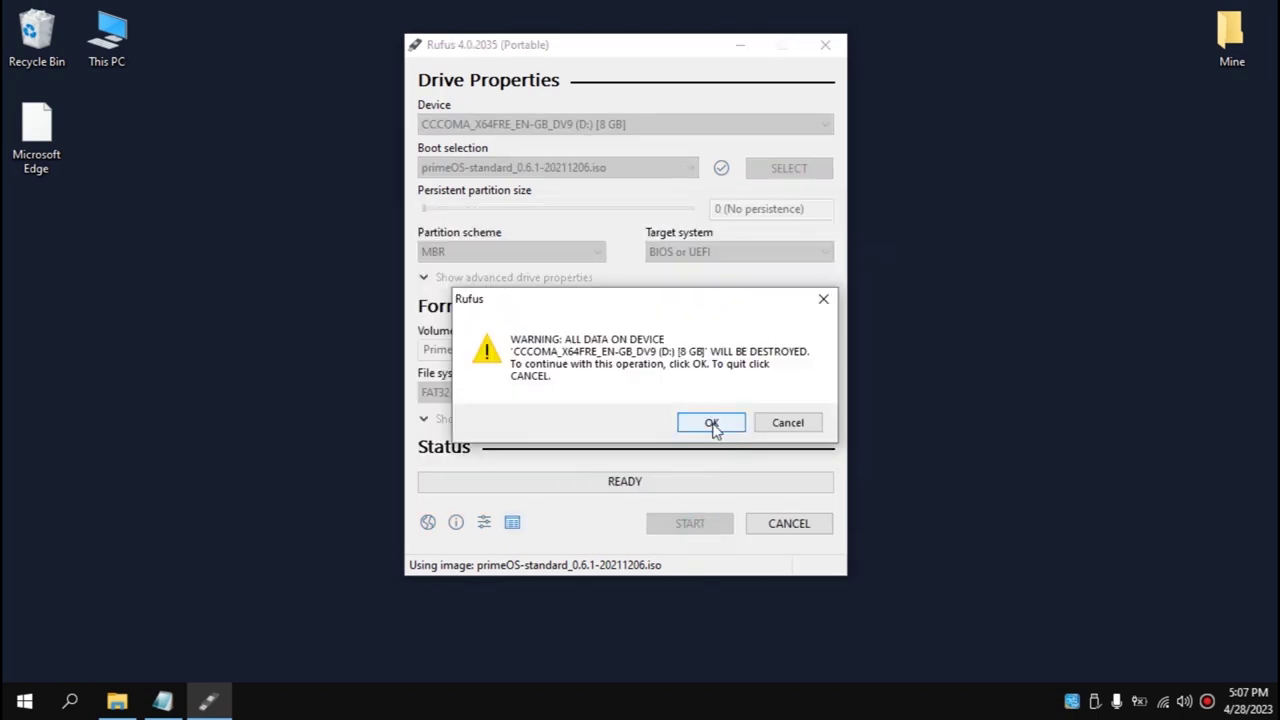
click(712, 423)
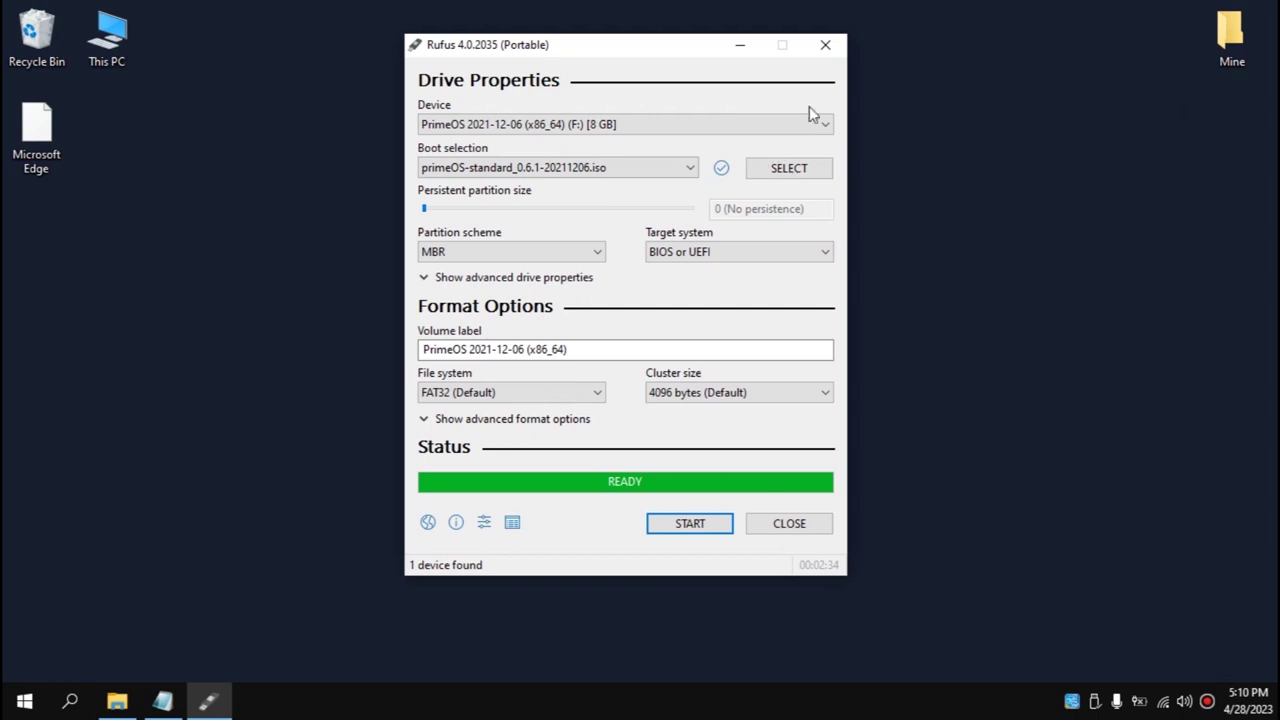
click(825, 47)
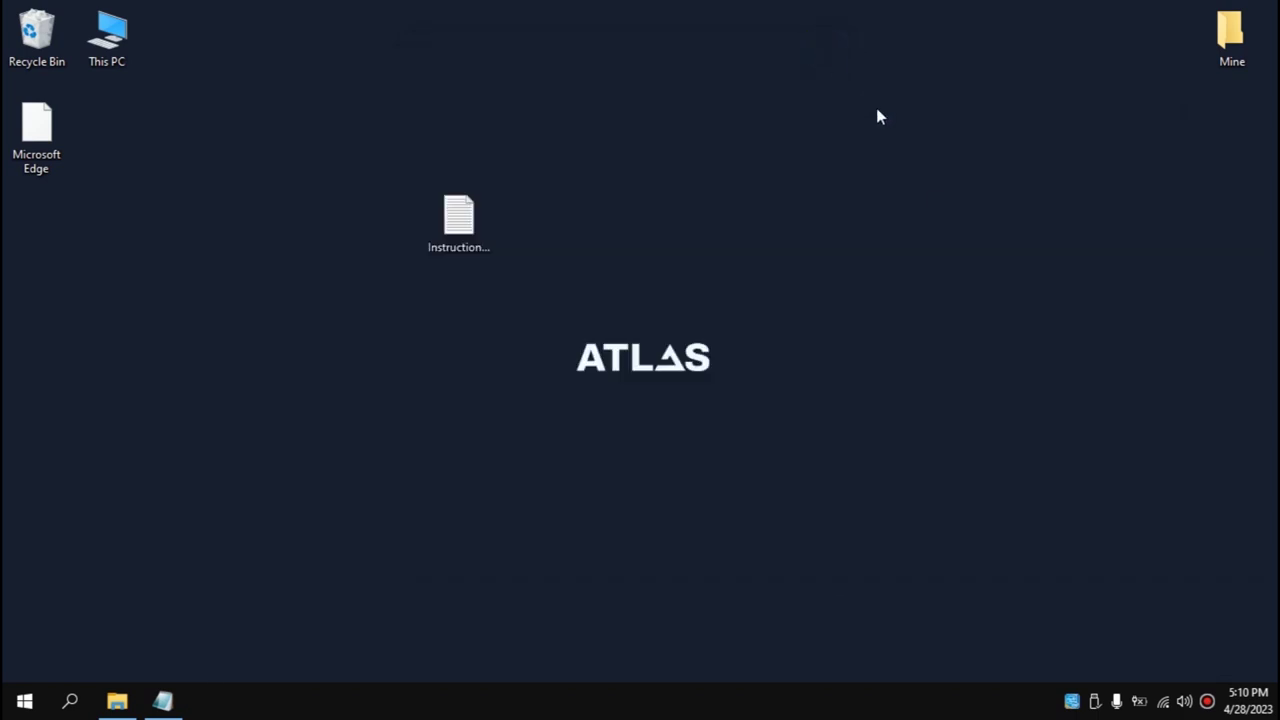
Eject the PrimeOS USB mass storage device and bring up the computer's power options
click(1092, 704)
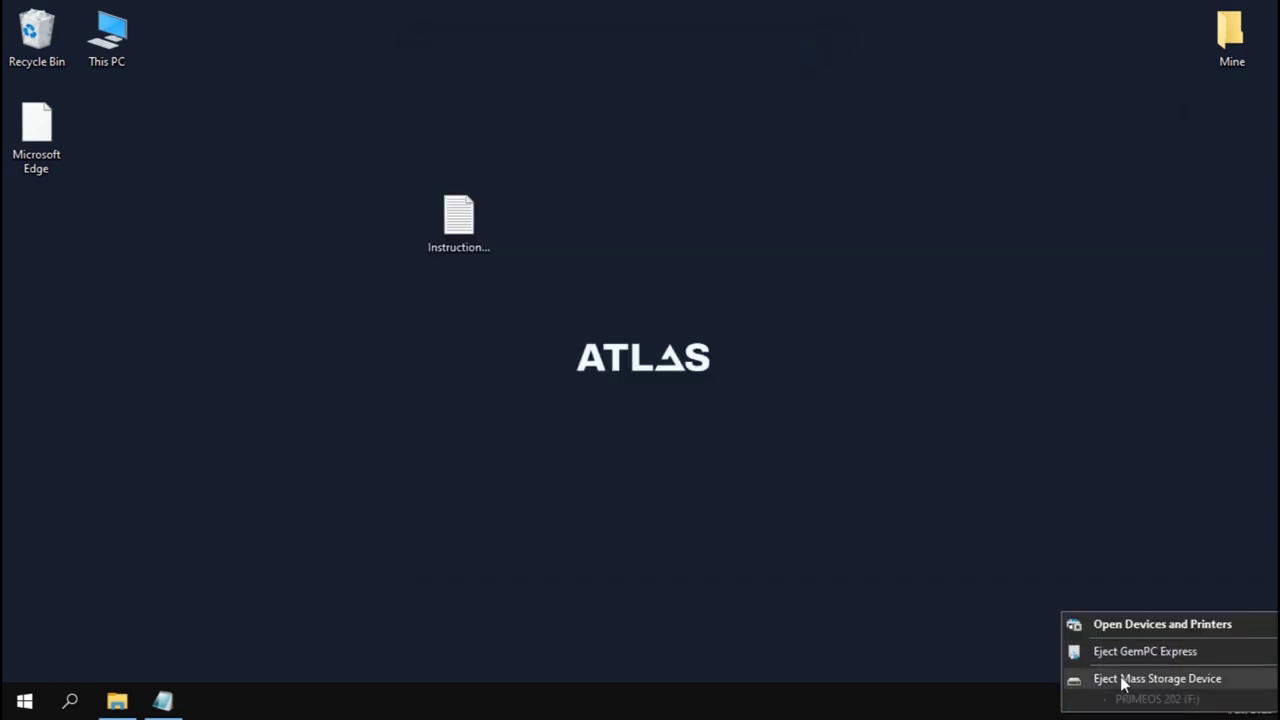
click(1123, 679)
click(4, 715)
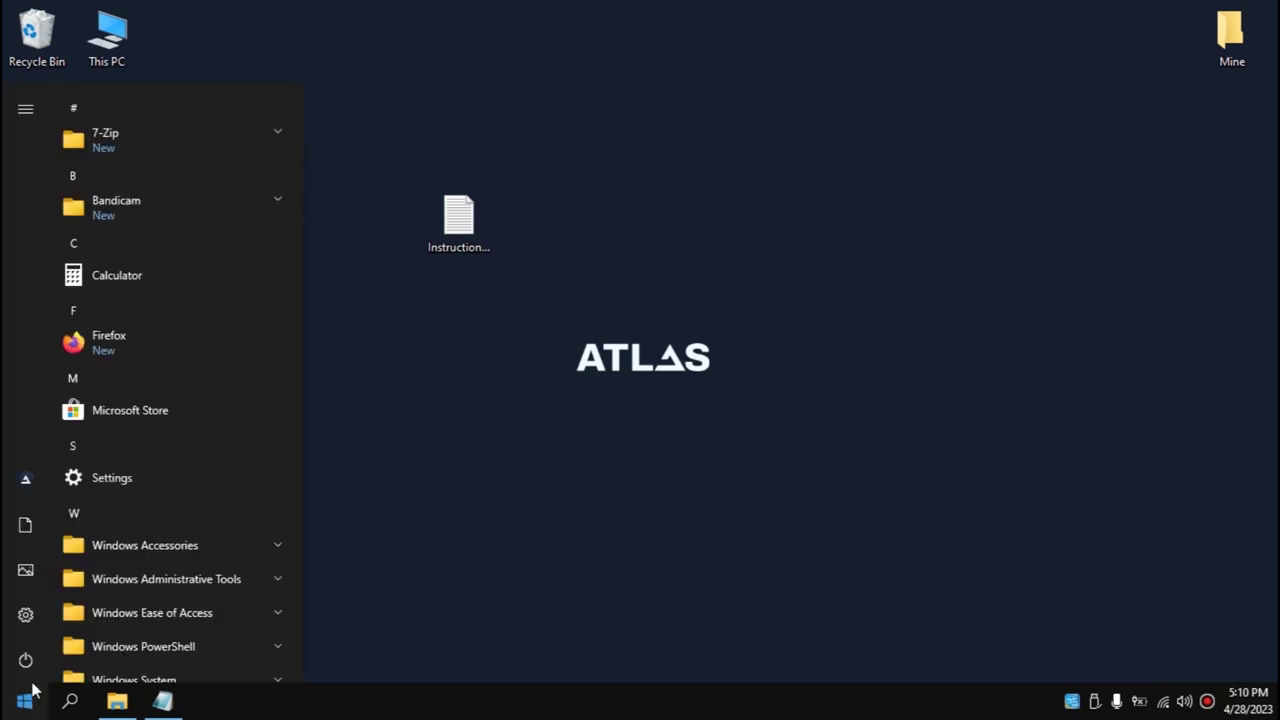
click(26, 659)
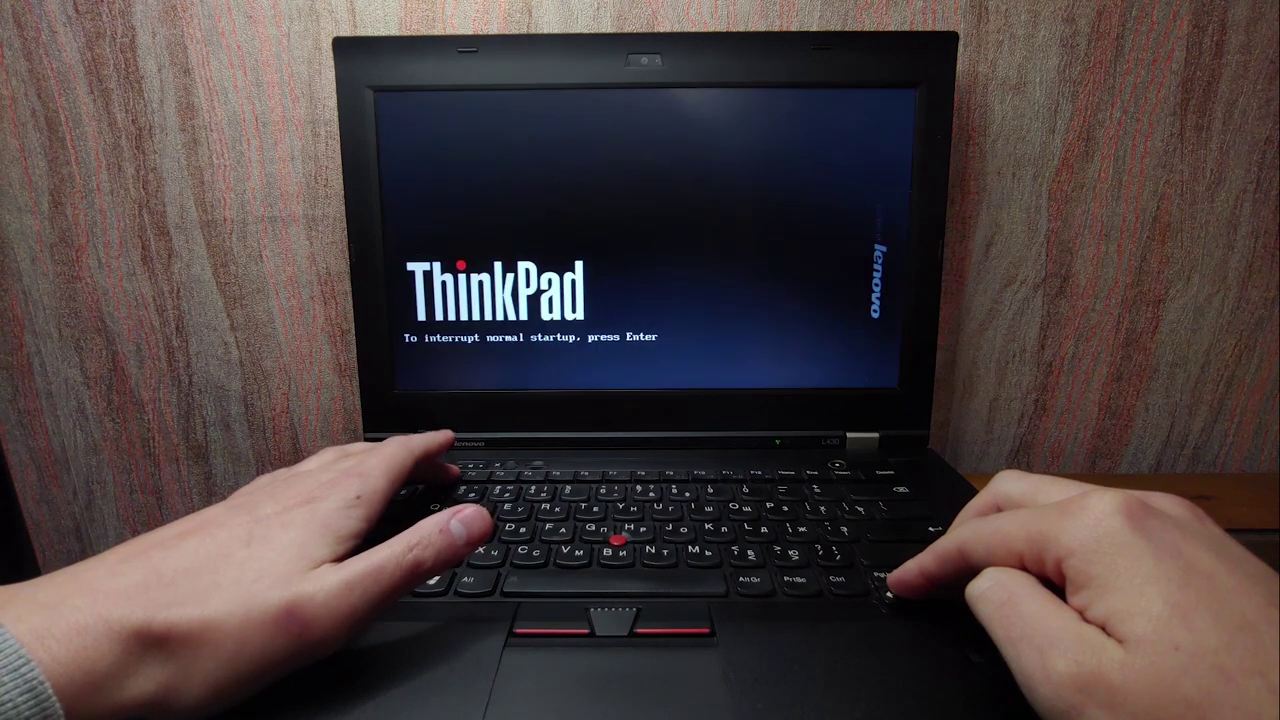
Enter ThinkPad Setup at startup and move USB HDD JetFlash Transcend 8GB to first place in the boot priority order
key(F1)
key(Right)
key(Right)
key(Right)
key(Right)
key(Return)
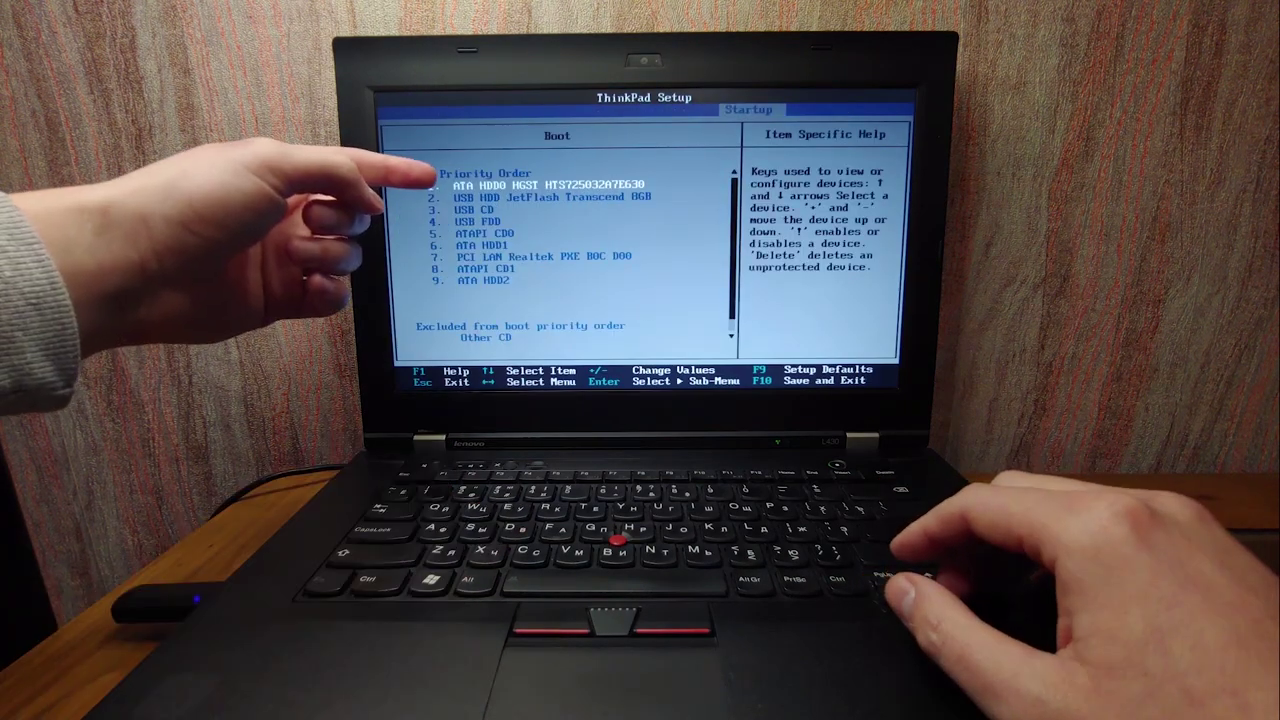
key(Down)
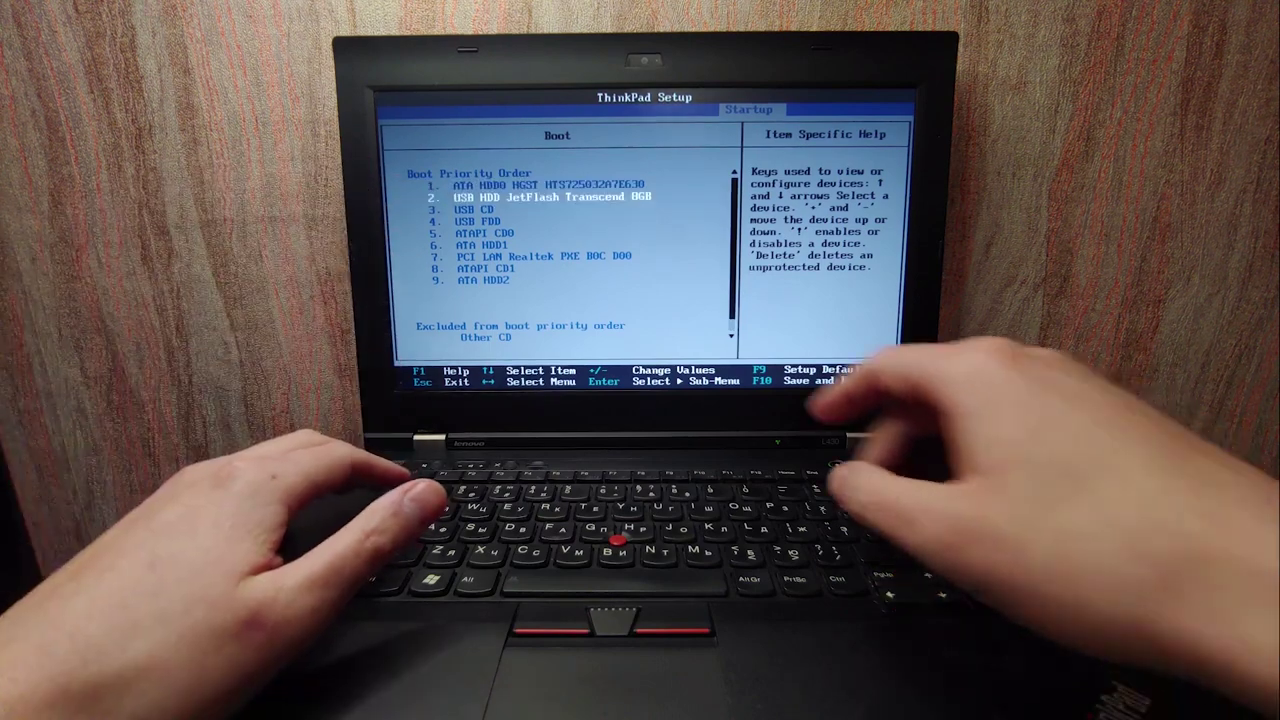
key(plus)
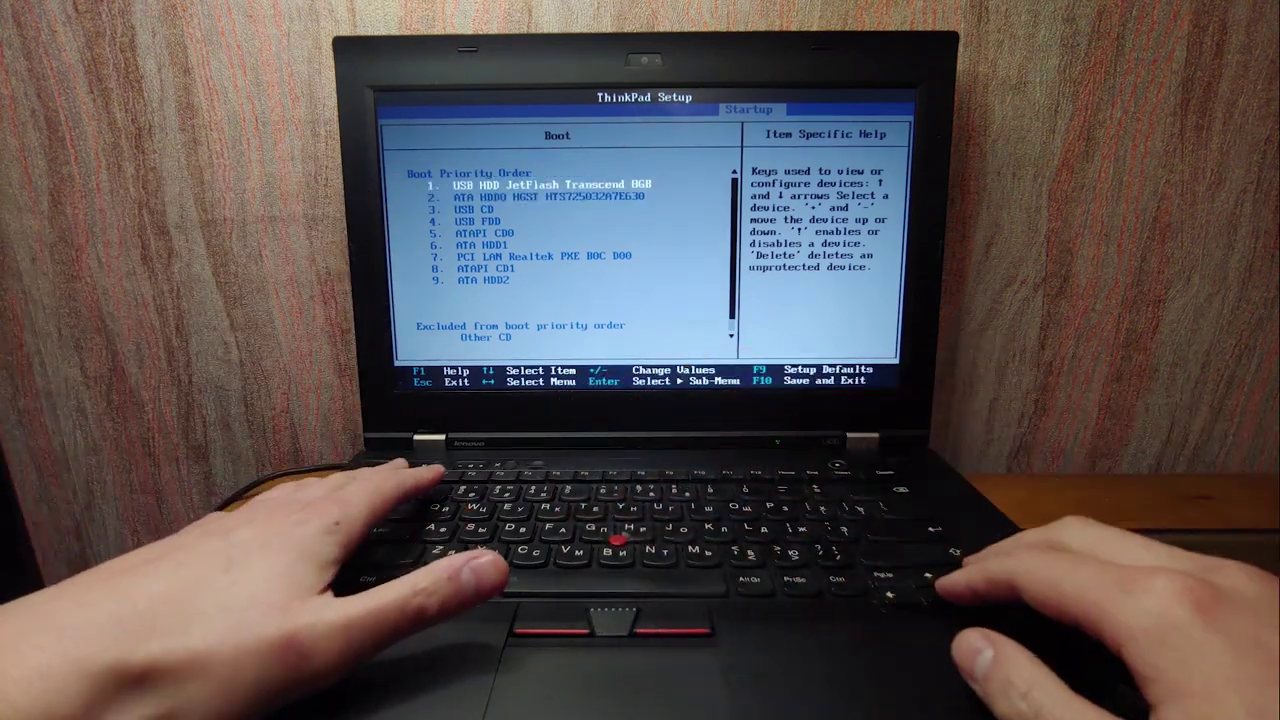
Exit ThinkPad Setup saving the changes so the laptop restarts from the USB drive
key(Escape)
key(Right)
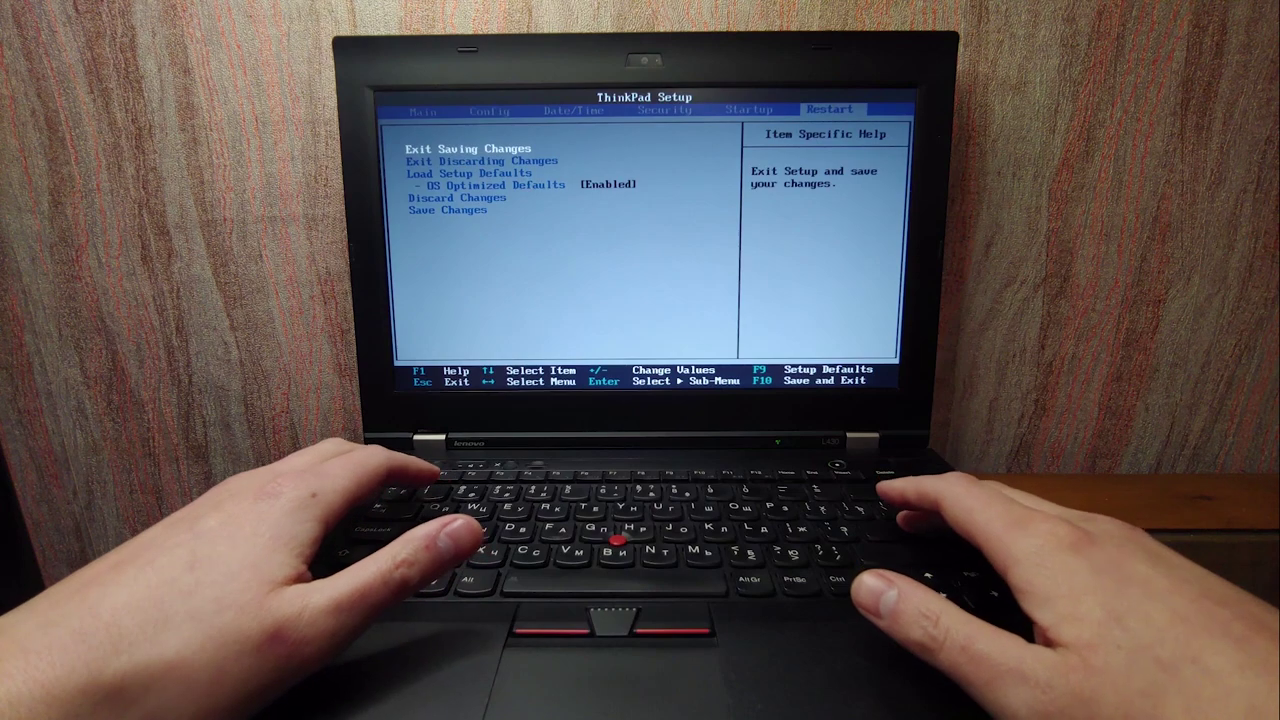
key(Return)
key(Return)
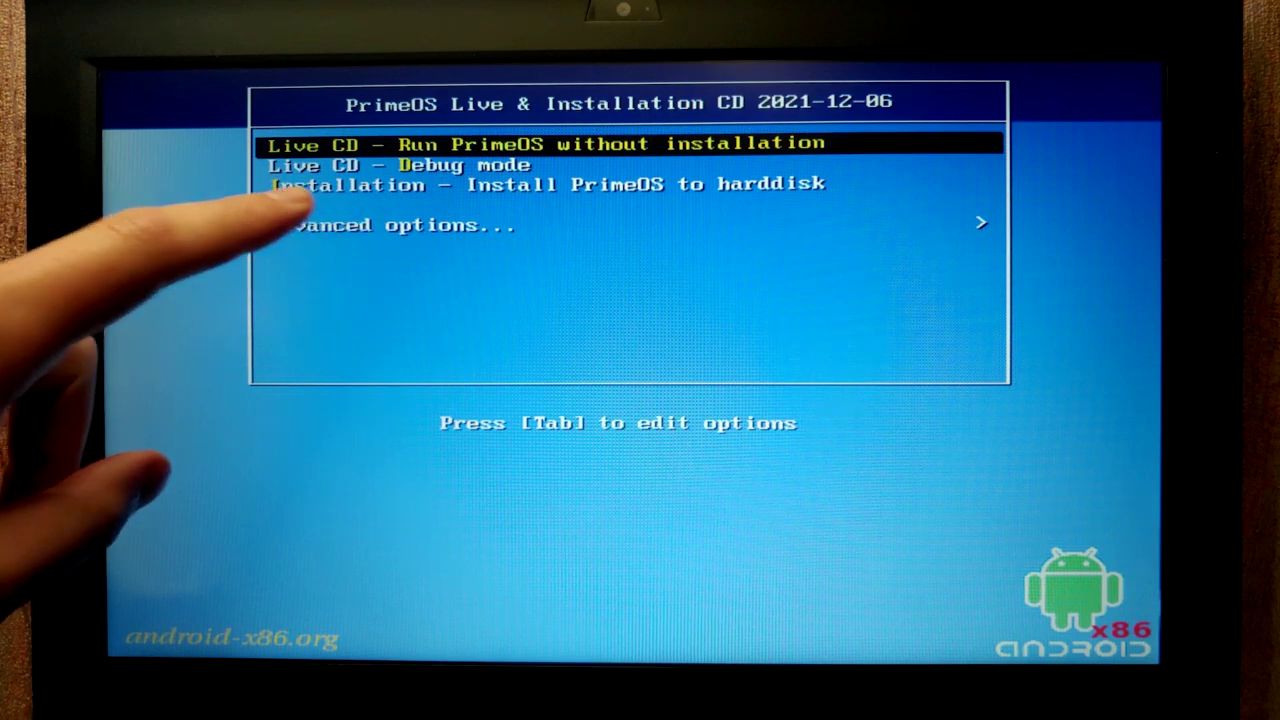
Start the PrimeOS installation to hard disk from the live USB boot menu
key(Down)
key(Down)
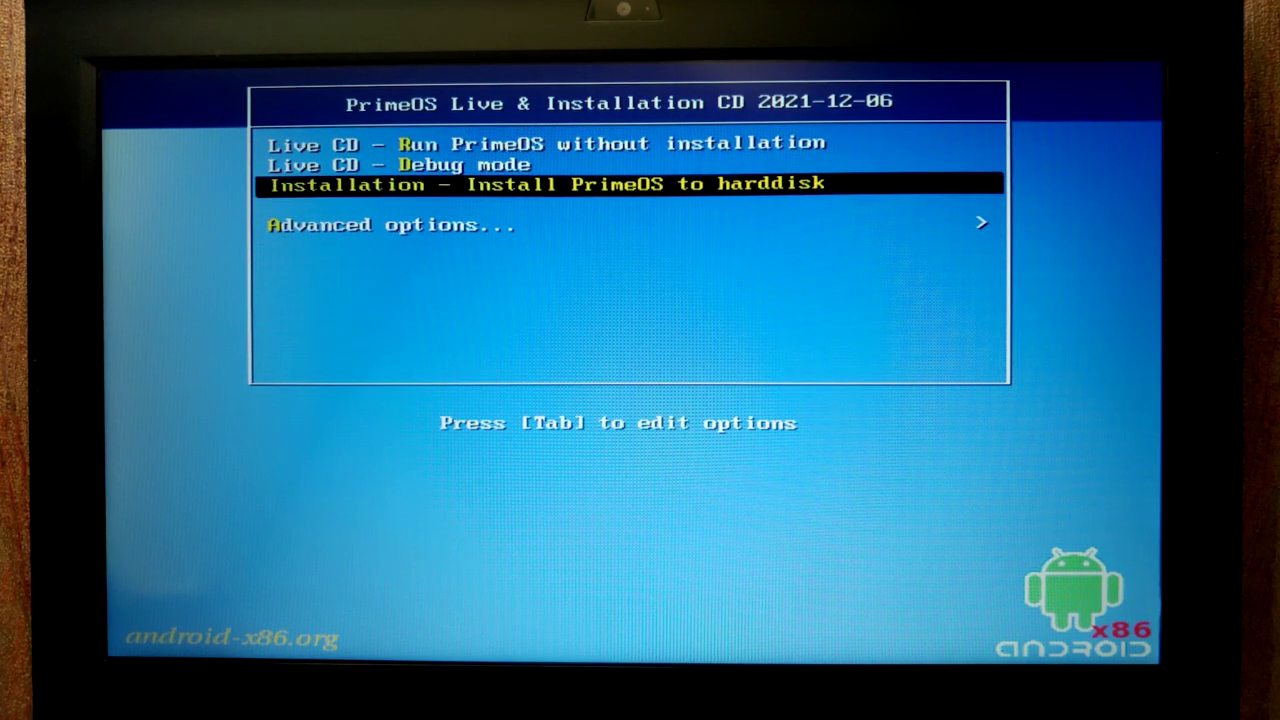
key(Return)
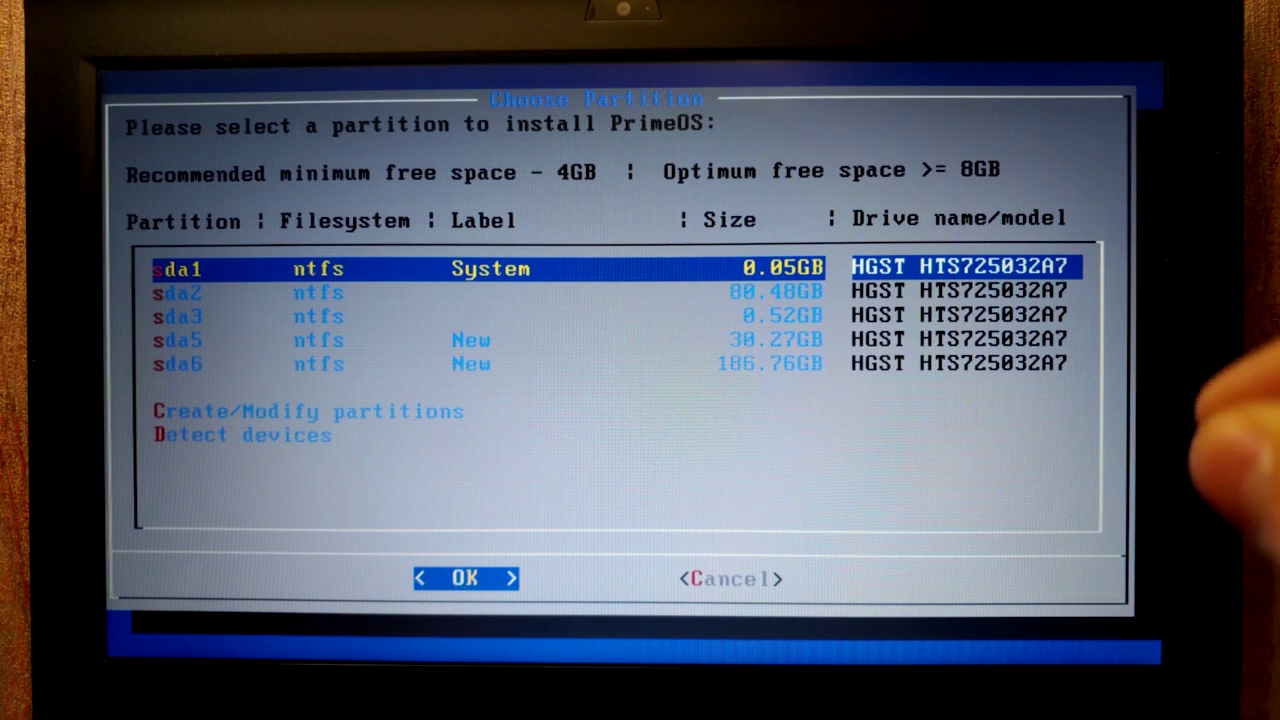
Select the 30.27 GB partition sda5 as the PrimeOS install target and keep its filesystem without re-formatting
key(Down)
key(Down)
key(Down)
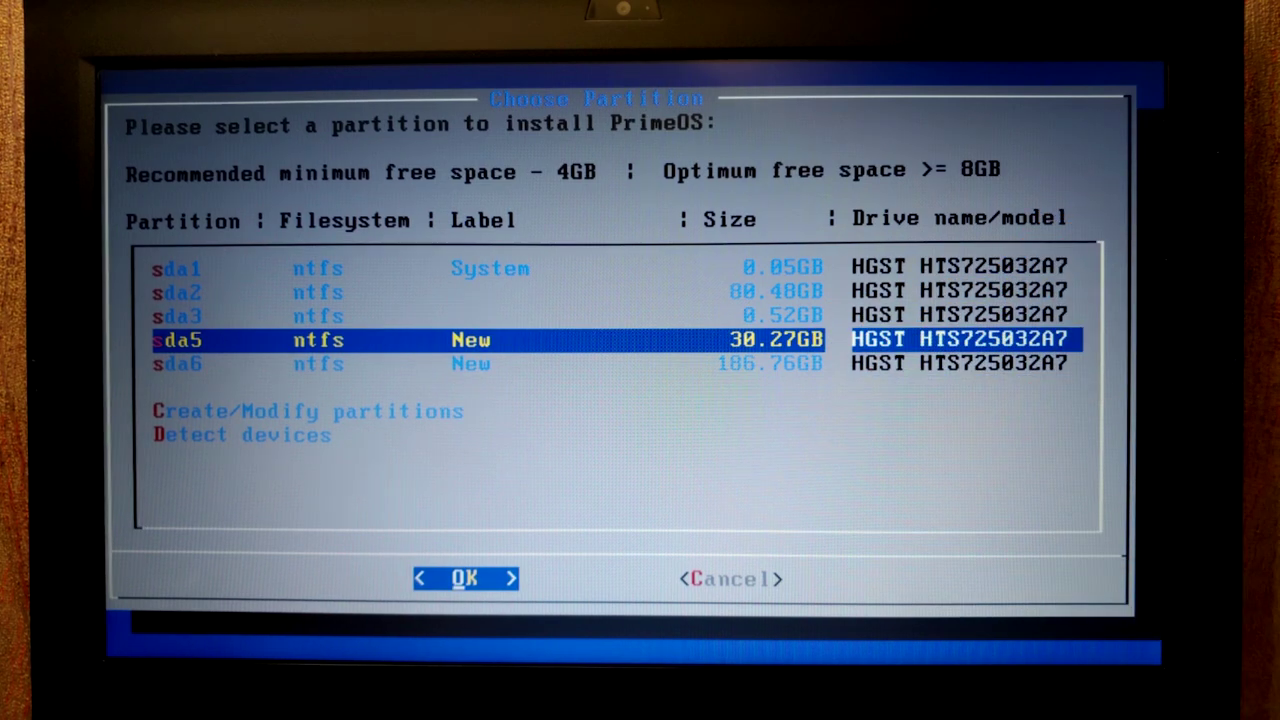
key(Return)
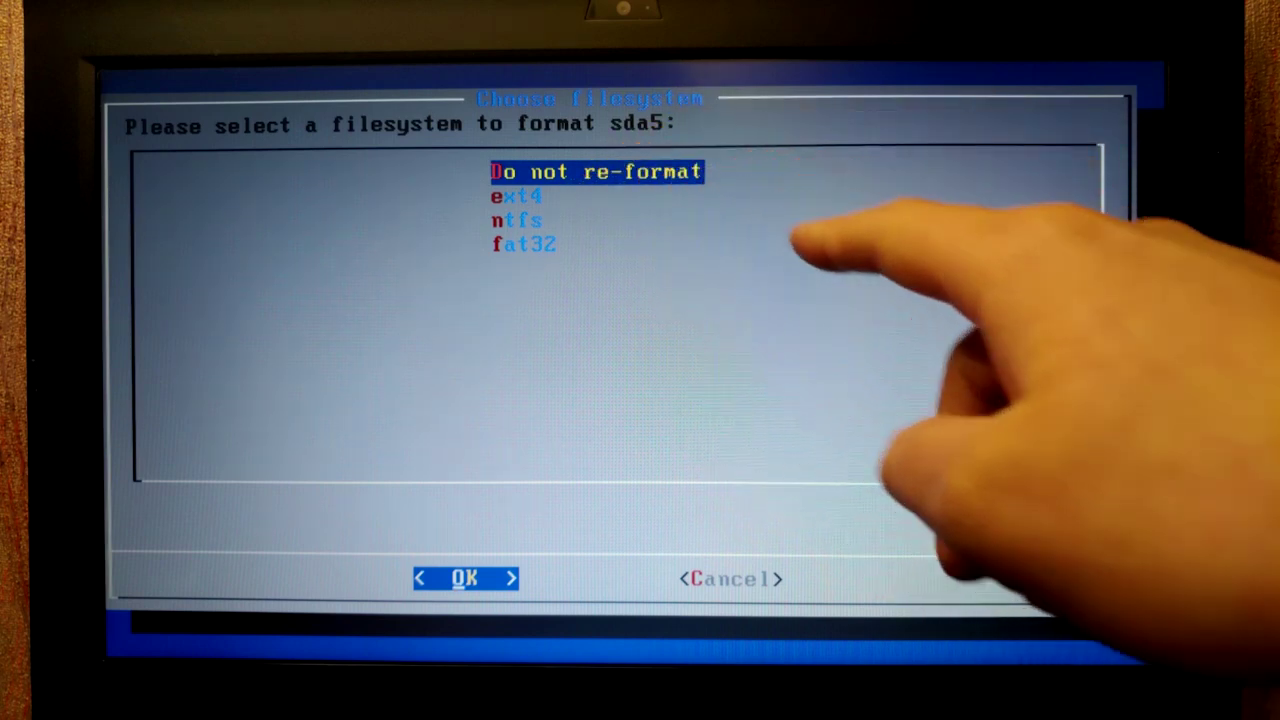
key(Return)
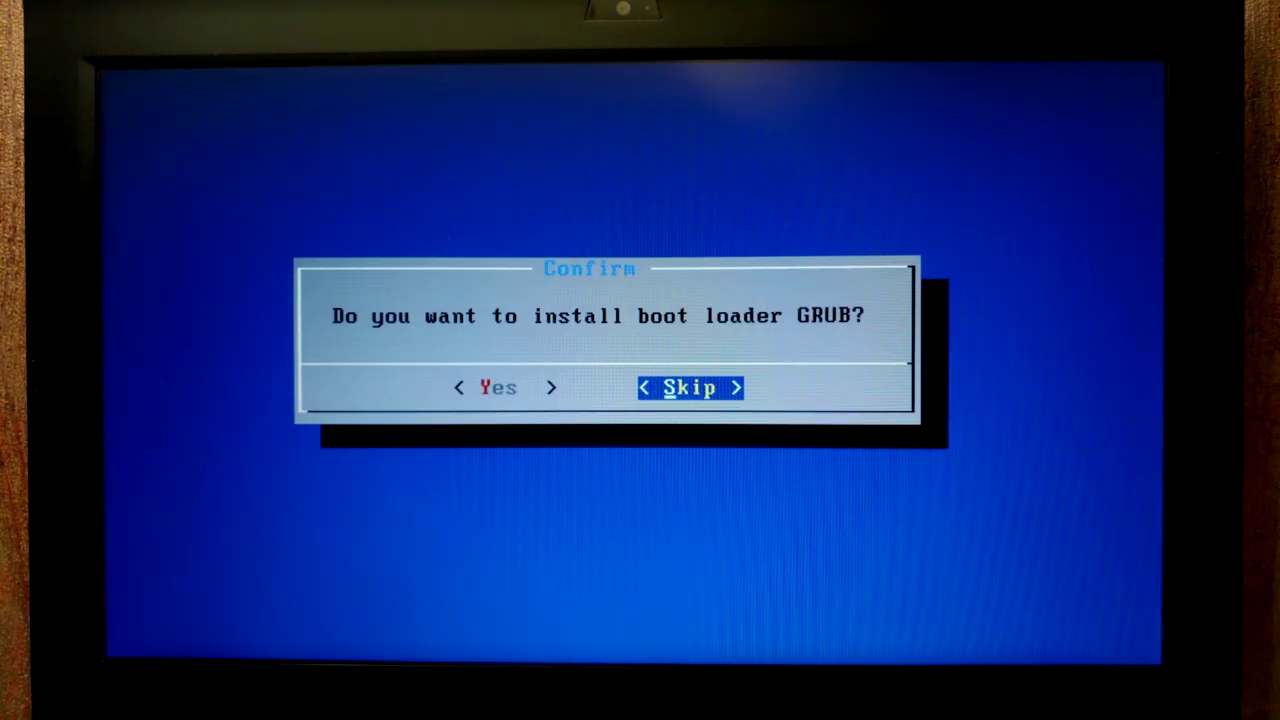
Accept installing the GRUB boot loader and creating a boot item for Windows
key(Left)
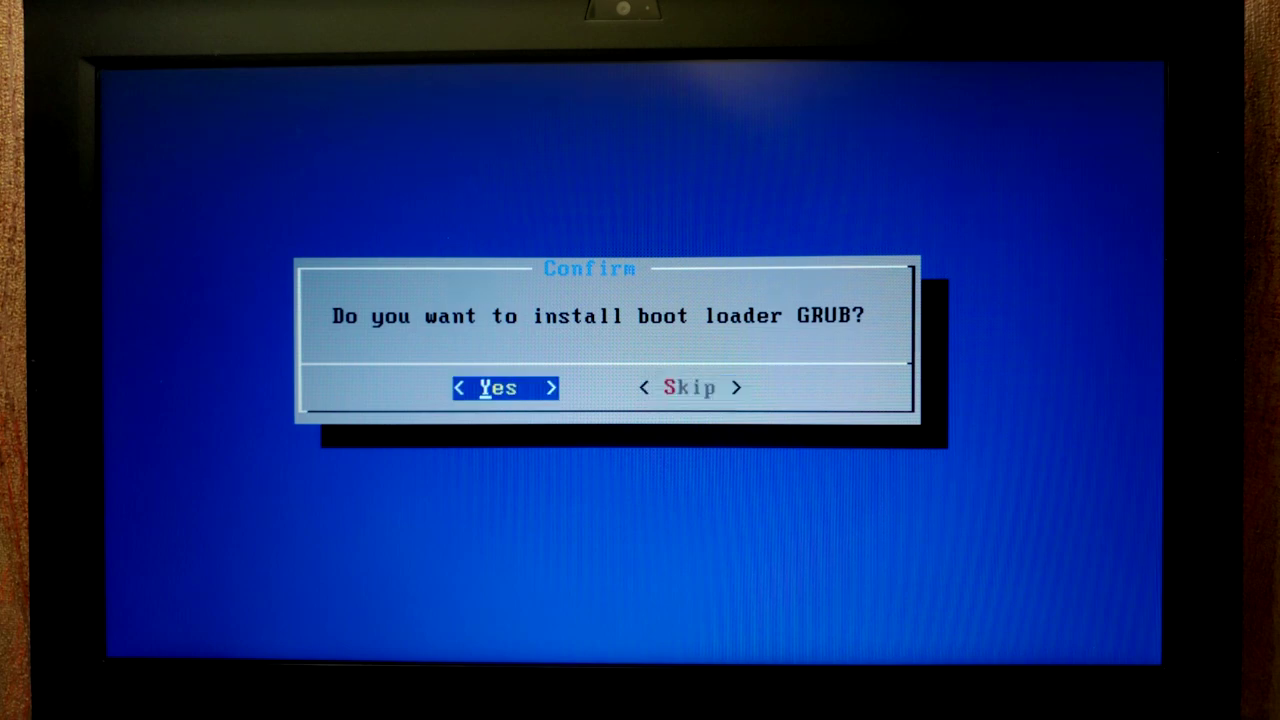
key(Return)
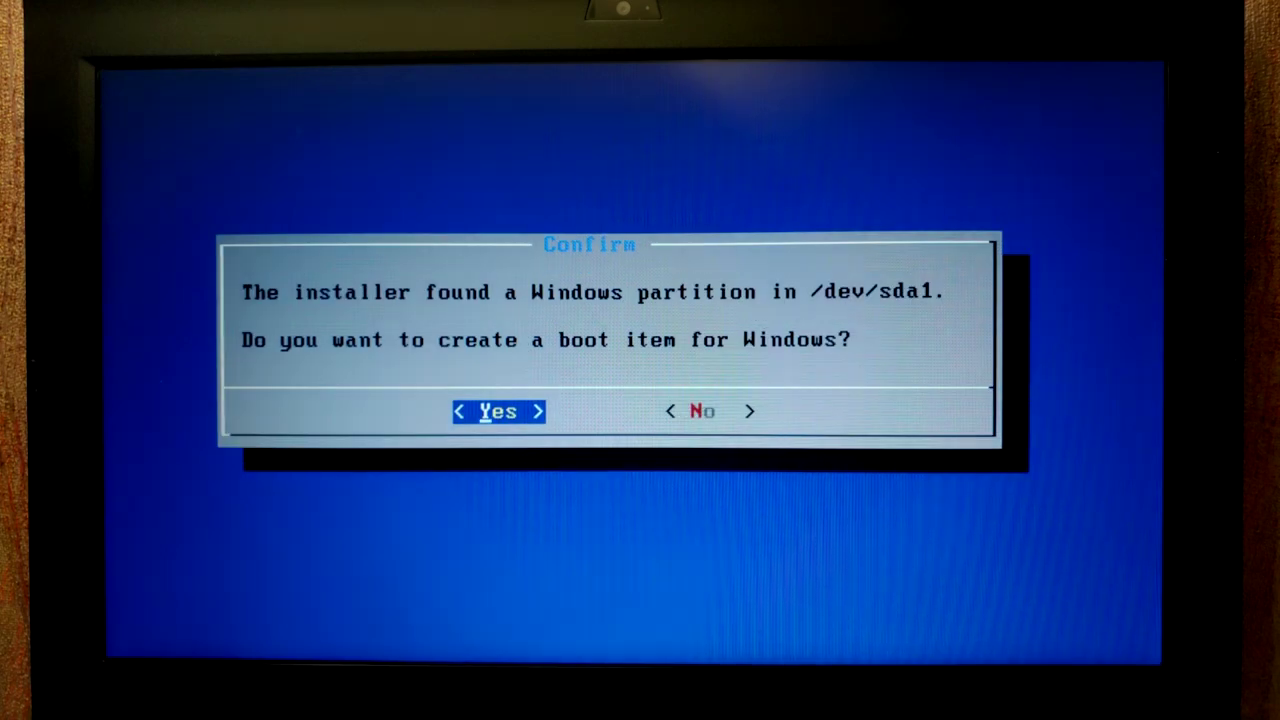
key(Return)
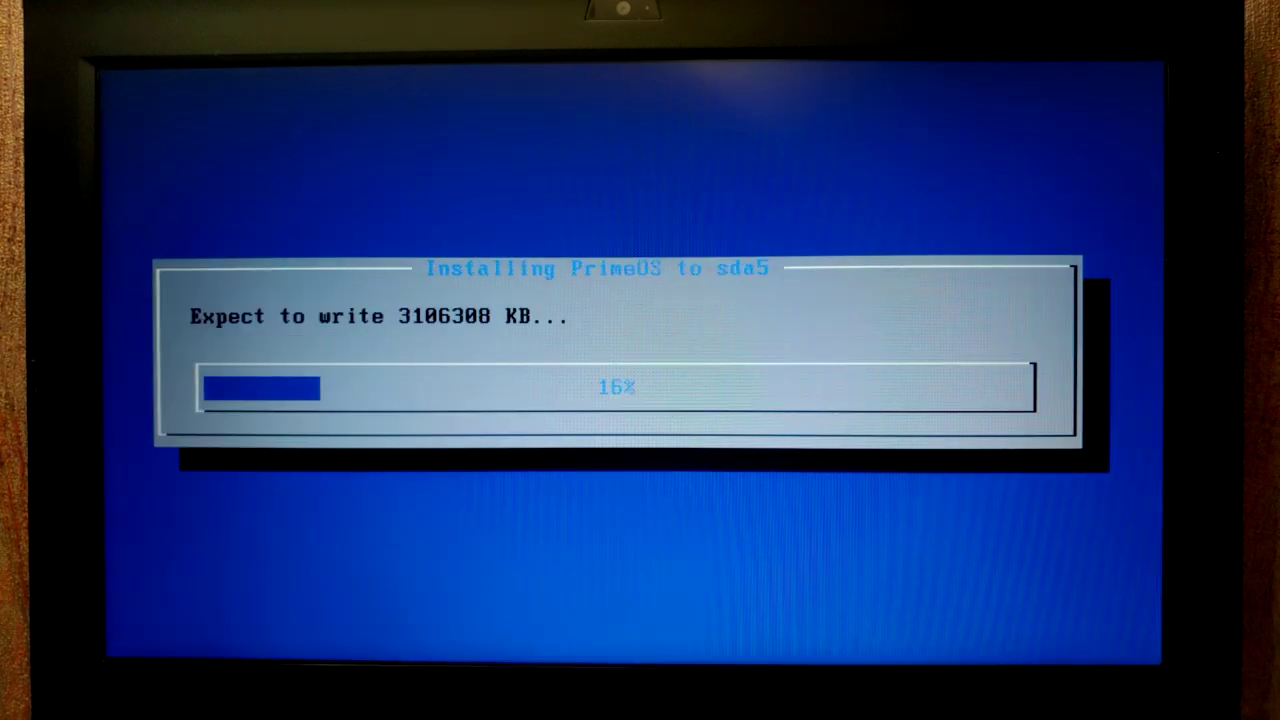